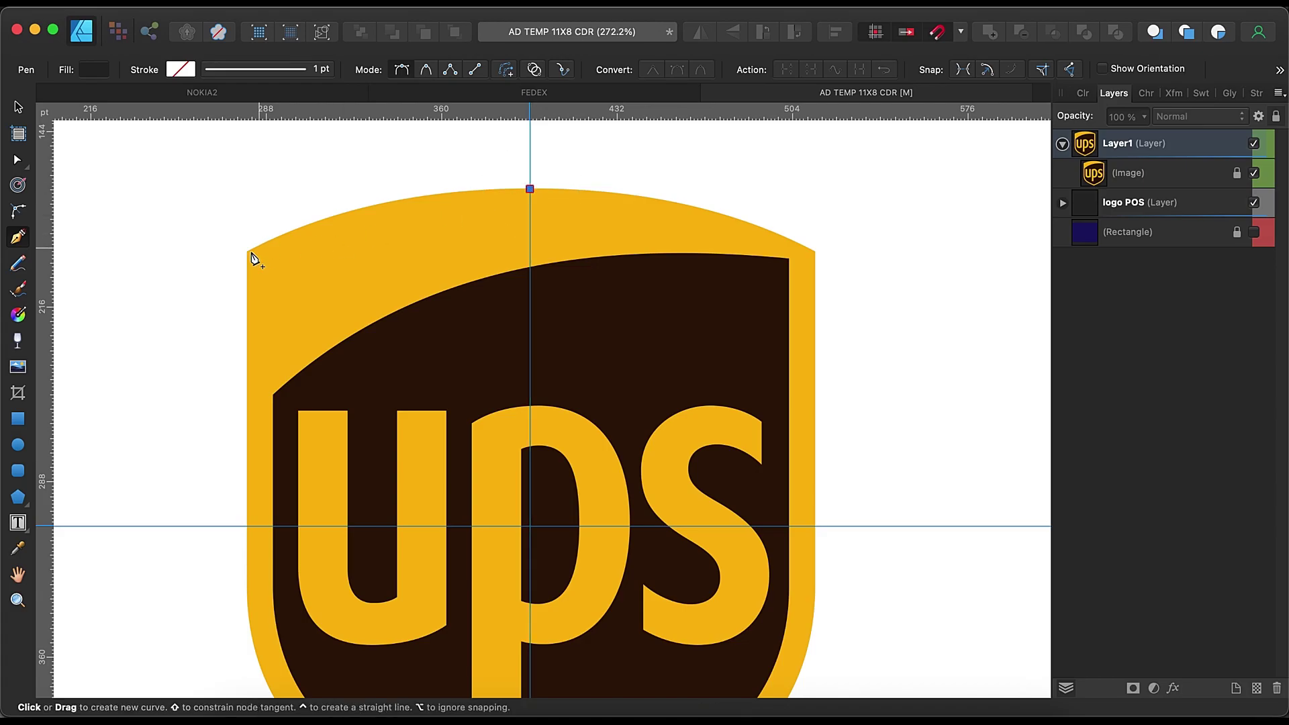
Pen-trace the left half of the UPS shield outline as a new curve.
{"action": "left_click", "coordinate": [249, 253]}
{"action": "scroll", "coordinate": [345, 547], "scroll_direction": "down", "scroll_amount": 5}
{"action": "scroll", "coordinate": [345, 547], "scroll_direction": "left", "scroll_amount": 3}
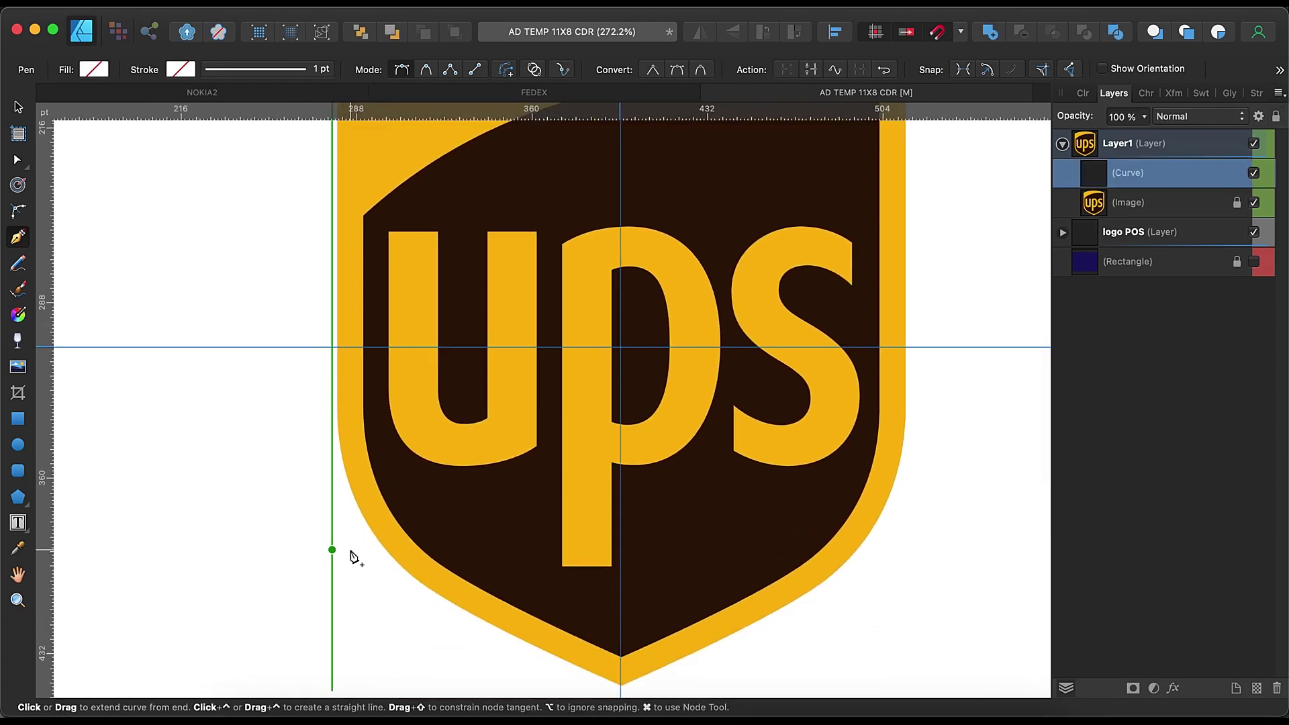
{"action": "scroll", "coordinate": [636, 377], "scroll_direction": "up", "scroll_amount": 5}
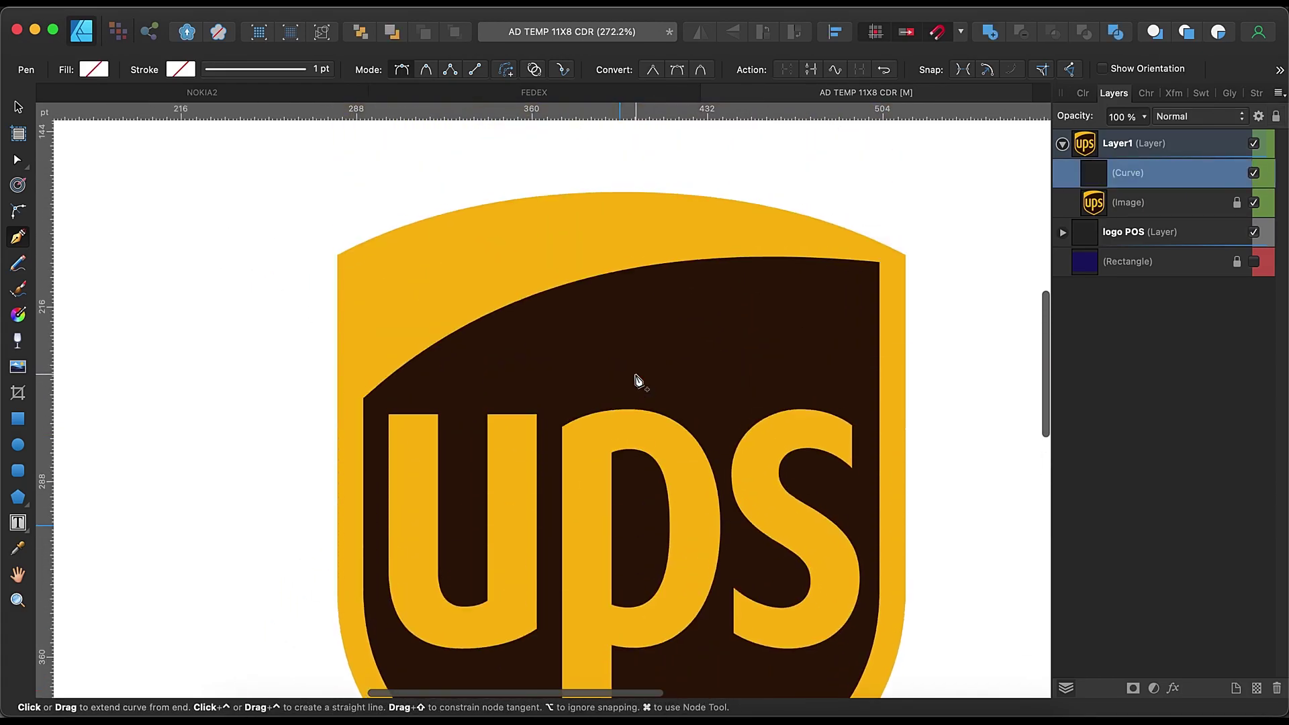
Snap the lower-left node onto the shield edge and round the lower corner to 88.1 pt.
{"action": "key", "text": "a"}
{"action": "scroll", "coordinate": [468, 233], "scroll_direction": "down", "scroll_amount": 5}
{"action": "scroll", "coordinate": [475, 253], "scroll_direction": "left", "scroll_amount": 2}
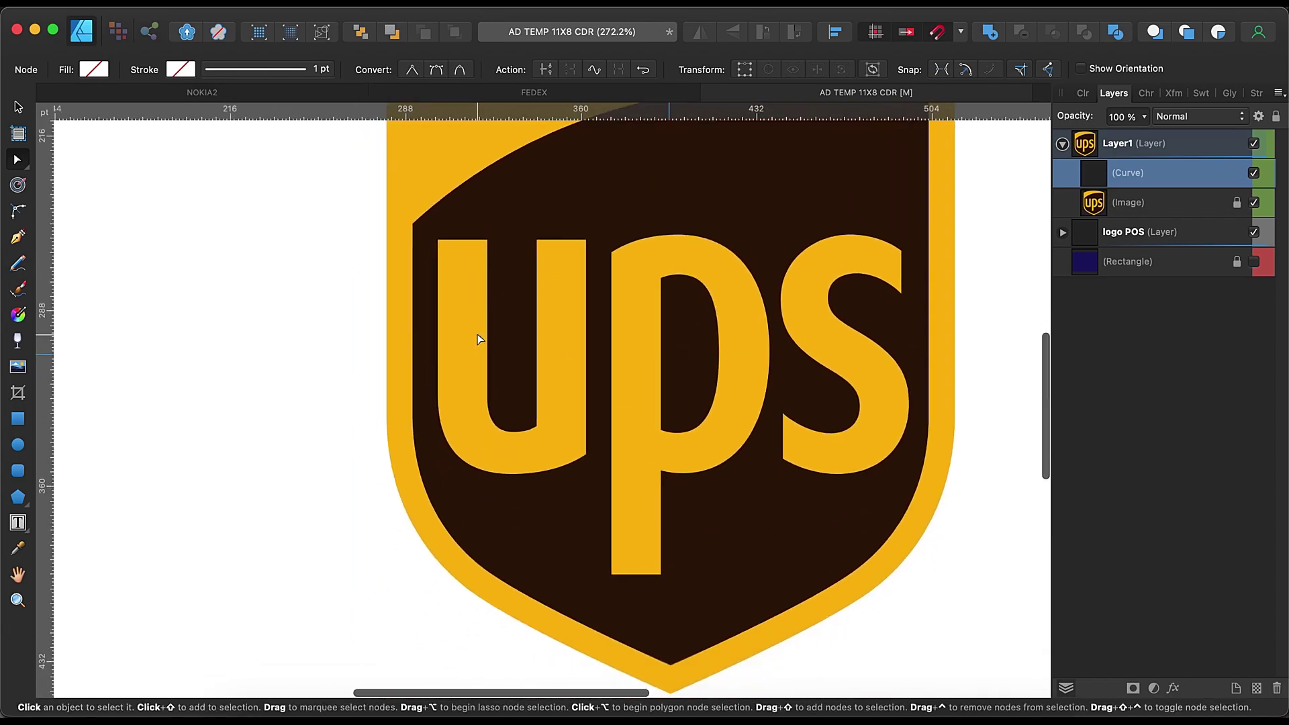
{"action": "left_click_drag", "start_coordinate": [394, 571], "coordinate": [402, 565]}
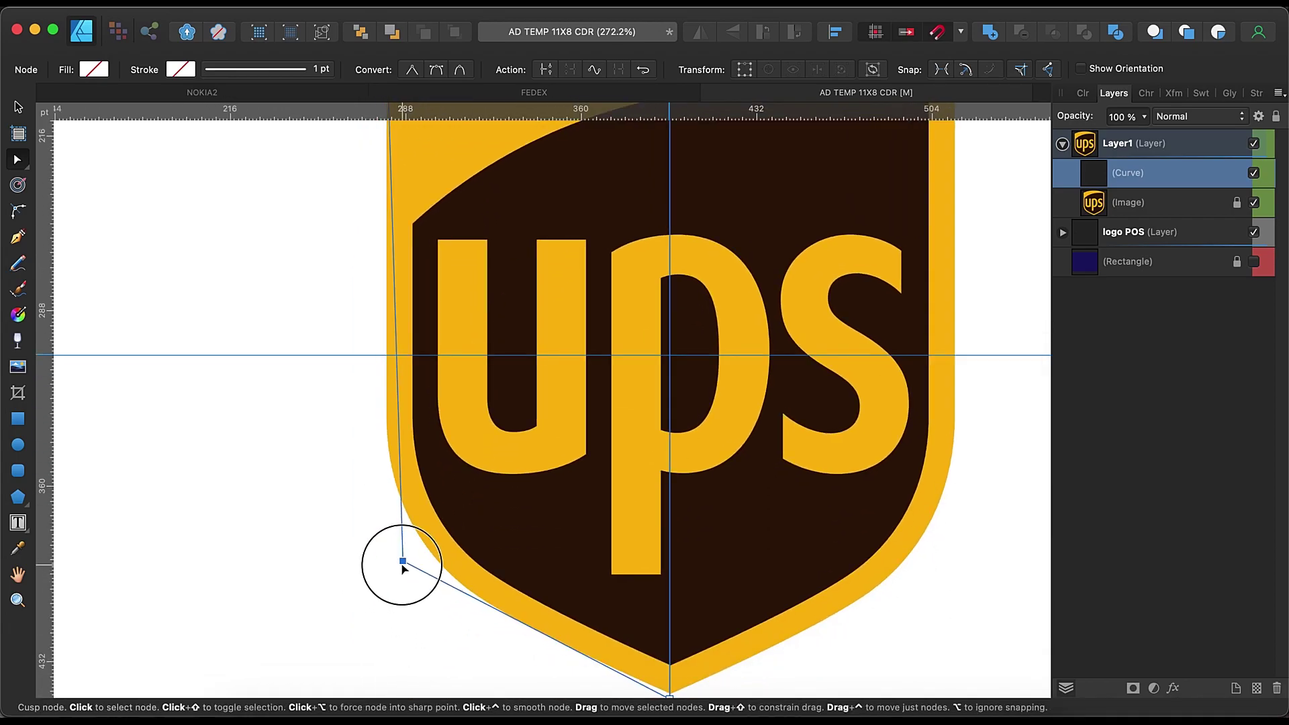
{"action": "scroll", "coordinate": [388, 565], "scroll_direction": "down", "scroll_amount": 3}
{"action": "scroll", "coordinate": [388, 565], "scroll_direction": "left", "scroll_amount": 2}
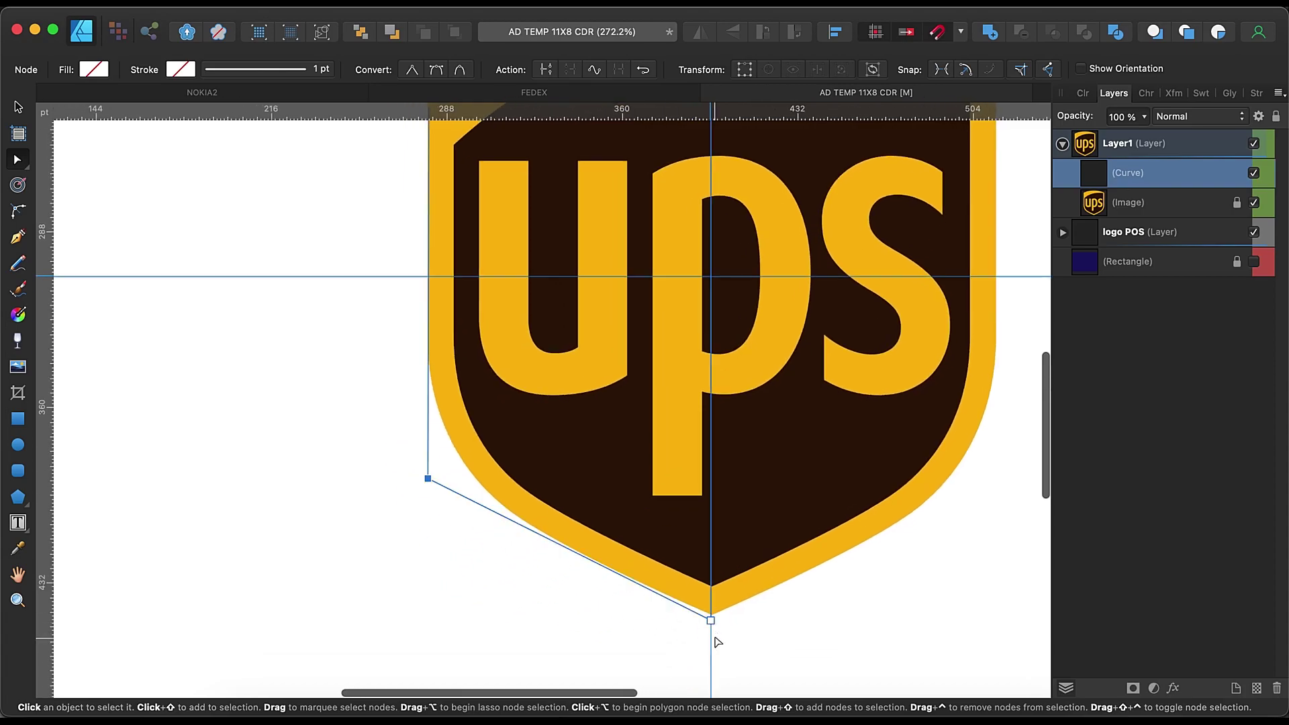
{"action": "left_click", "coordinate": [711, 619]}
{"action": "key", "text": "c"}
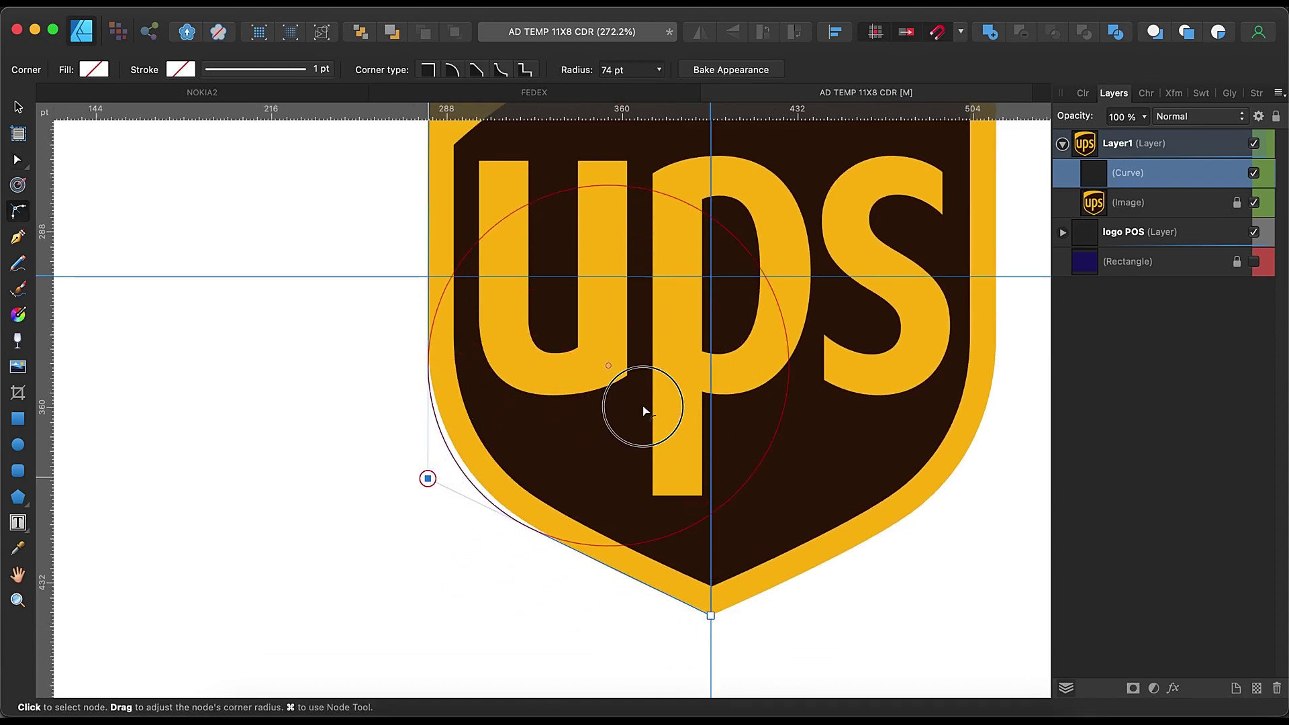
{"action": "scroll", "coordinate": [675, 396], "scroll_direction": "up", "scroll_amount": 5}
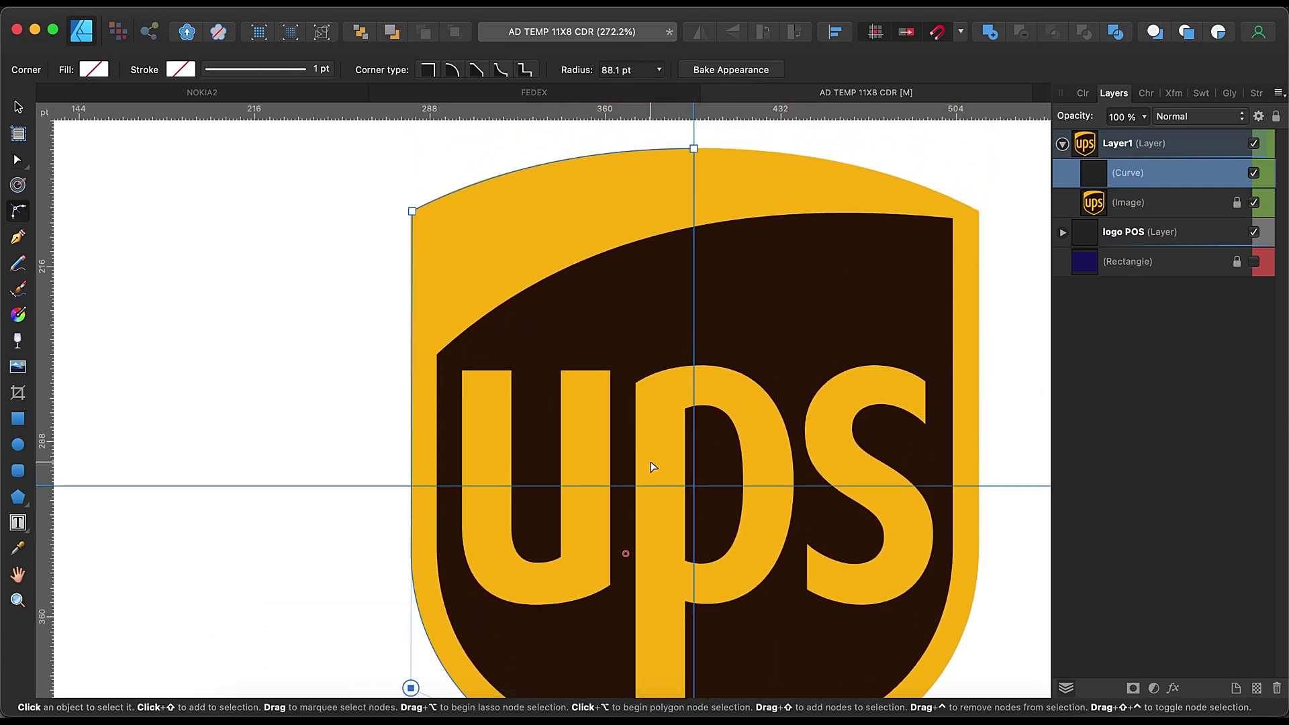
Fill the half-shield curve white at 77% opacity.
{"action": "left_click", "coordinate": [1083, 94]}
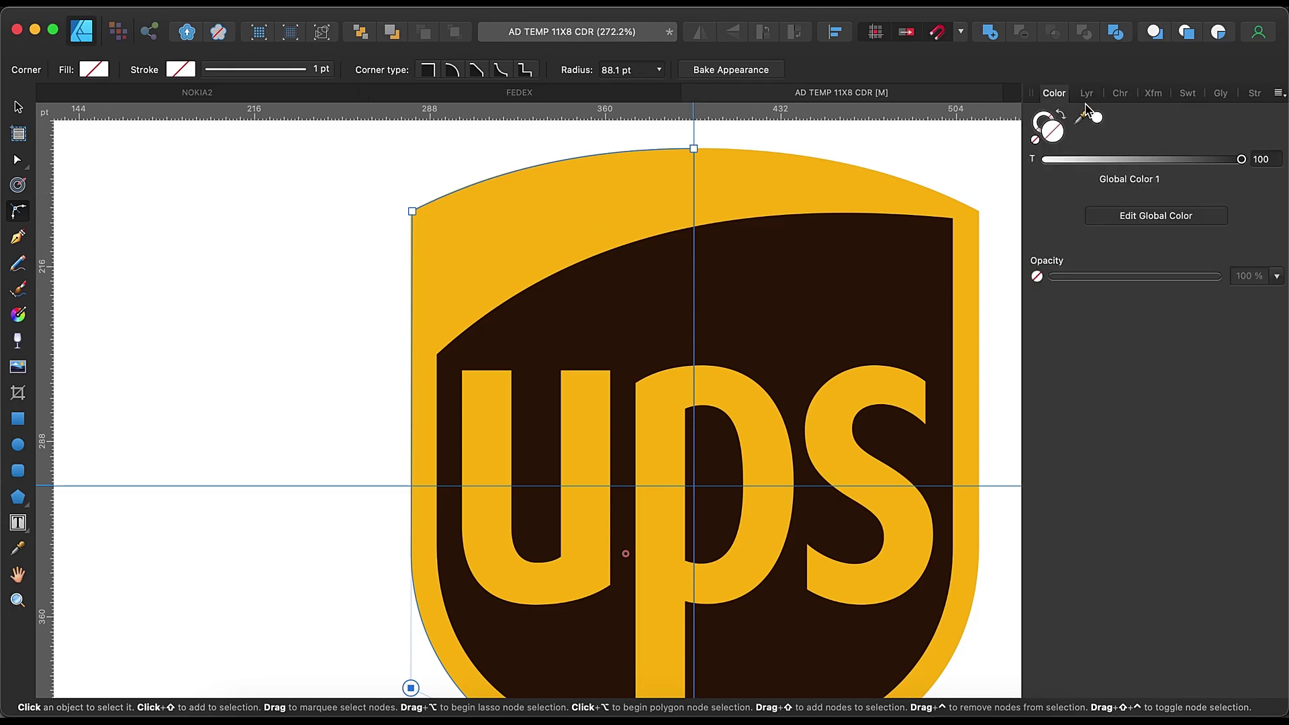
{"action": "left_click", "coordinate": [1100, 128]}
{"action": "left_click", "coordinate": [1084, 94]}
{"action": "left_click_drag", "start_coordinate": [1145, 116], "coordinate": [1154, 141]}
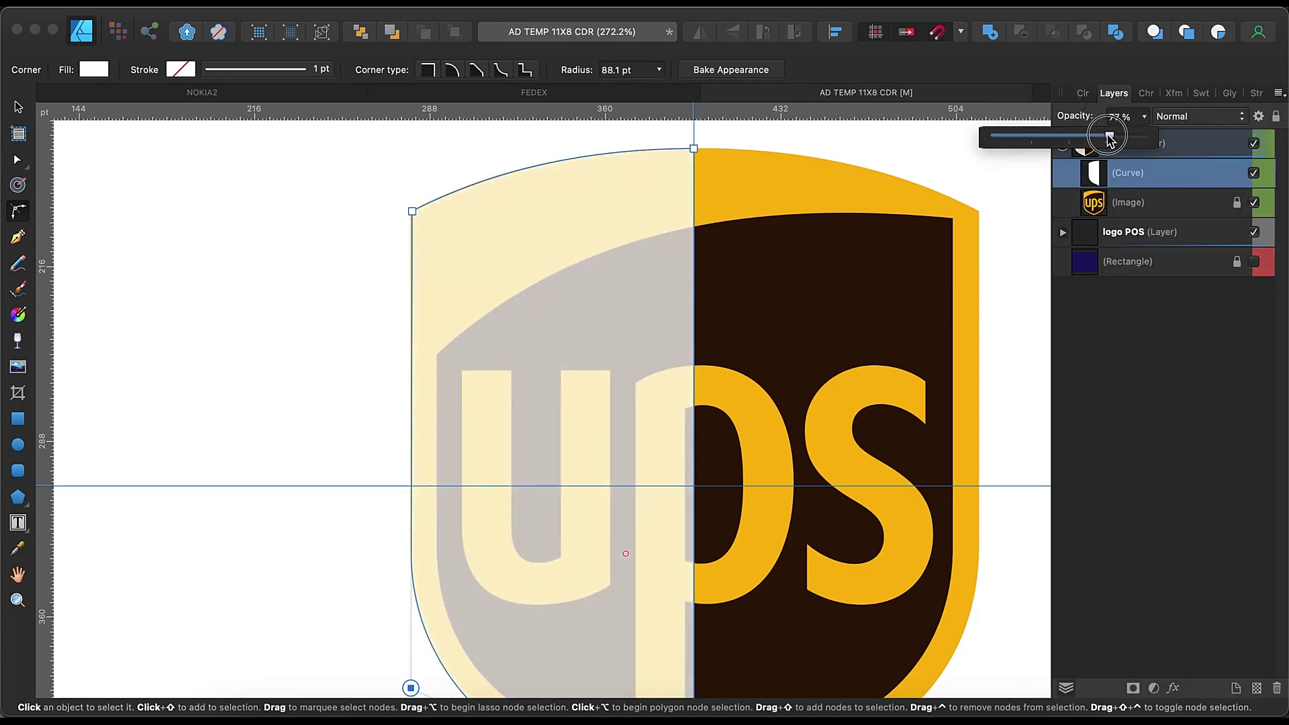
Duplicate the half-shield, flip the copy horizontally, and place it over the right half.
{"action": "key", "text": "v"}
{"action": "scroll", "coordinate": [718, 627], "scroll_direction": "up", "scroll_amount": 2}
{"action": "scroll", "coordinate": [713, 631], "scroll_direction": "up", "scroll_amount": 5}
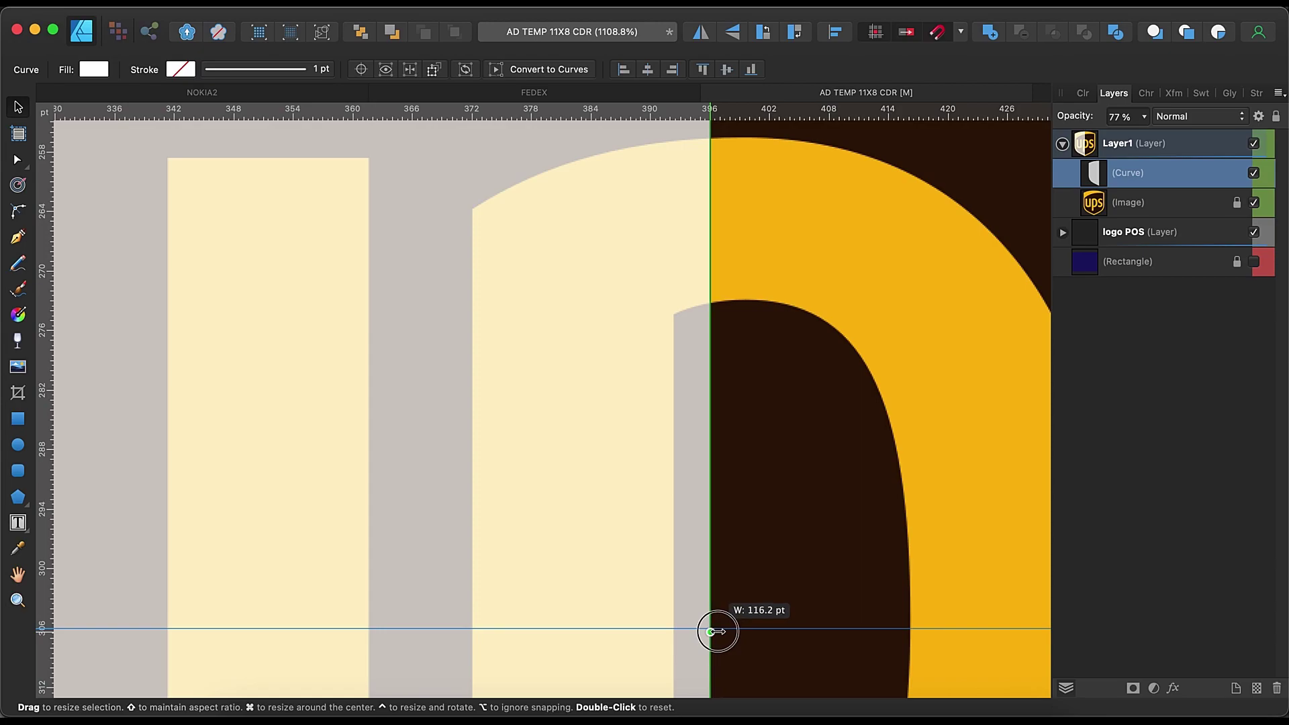
{"action": "scroll", "coordinate": [711, 628], "scroll_direction": "down", "scroll_amount": 3}
{"action": "scroll", "coordinate": [699, 621], "scroll_direction": "down", "scroll_amount": 3}
{"action": "scroll", "coordinate": [671, 584], "scroll_direction": "down", "scroll_amount": 1}
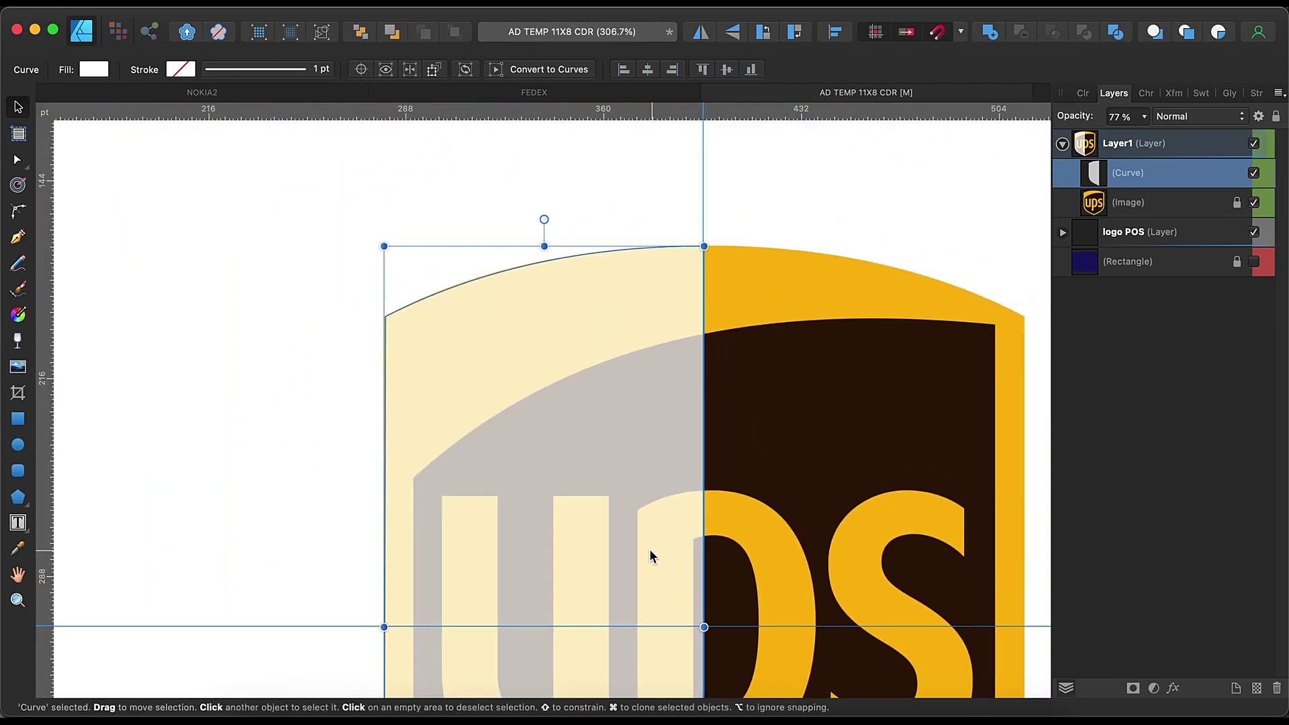
{"action": "key", "text": "super+j"}
{"action": "key", "text": "super+shift+h"}
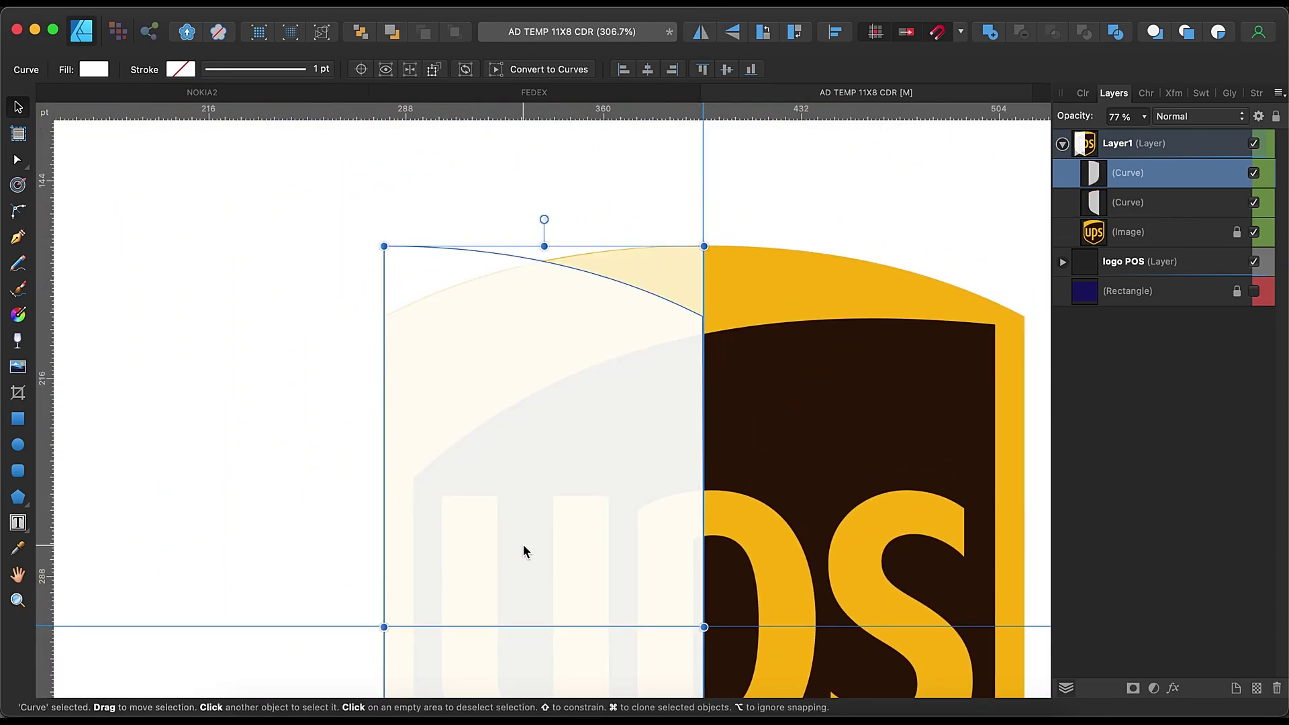
{"action": "left_click_drag", "start_coordinate": [522, 545], "coordinate": [831, 545]}
Select both shield halves together.
{"action": "scroll", "coordinate": [710, 561], "scroll_direction": "up", "scroll_amount": 2}
{"action": "scroll", "coordinate": [710, 561], "scroll_direction": "down", "scroll_amount": 5}
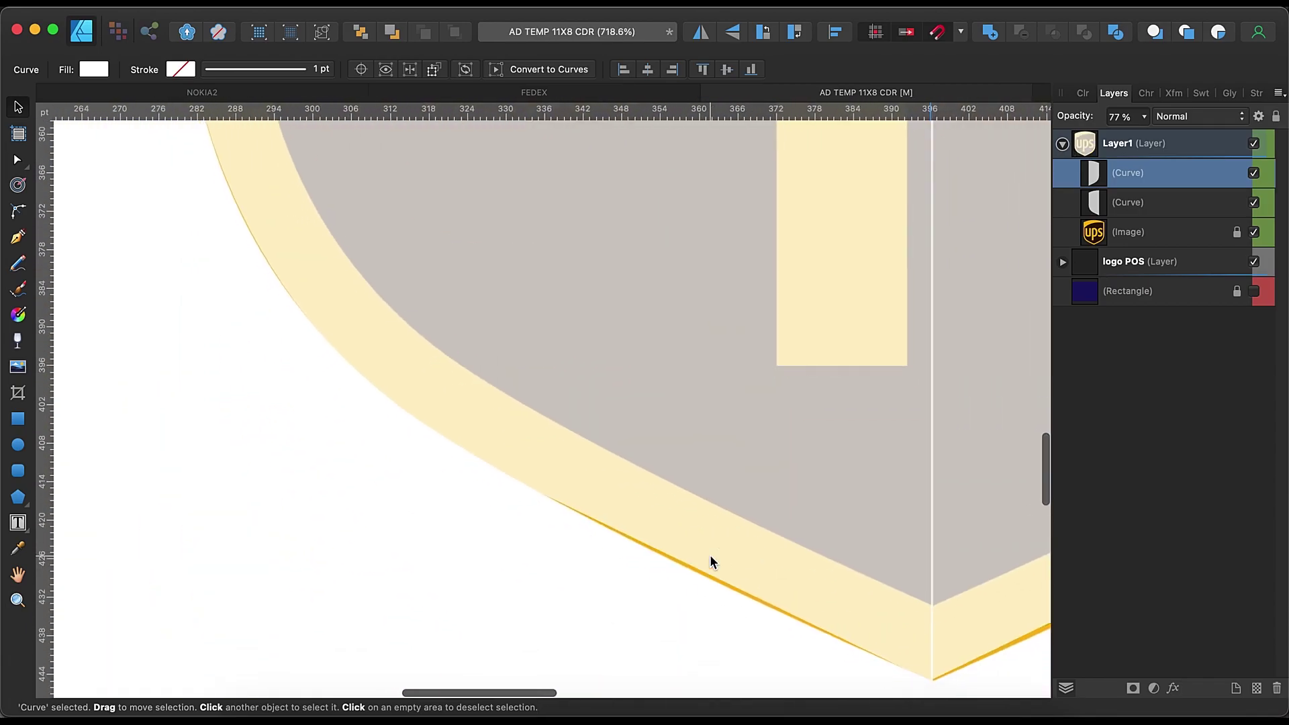
{"action": "scroll", "coordinate": [710, 561], "scroll_direction": "up", "scroll_amount": 1}
{"action": "scroll", "coordinate": [710, 557], "scroll_direction": "right", "scroll_amount": 5}
{"action": "scroll", "coordinate": [360, 594], "scroll_direction": "right", "scroll_amount": 1}
{"action": "scroll", "coordinate": [243, 673], "scroll_direction": "up", "scroll_amount": 5}
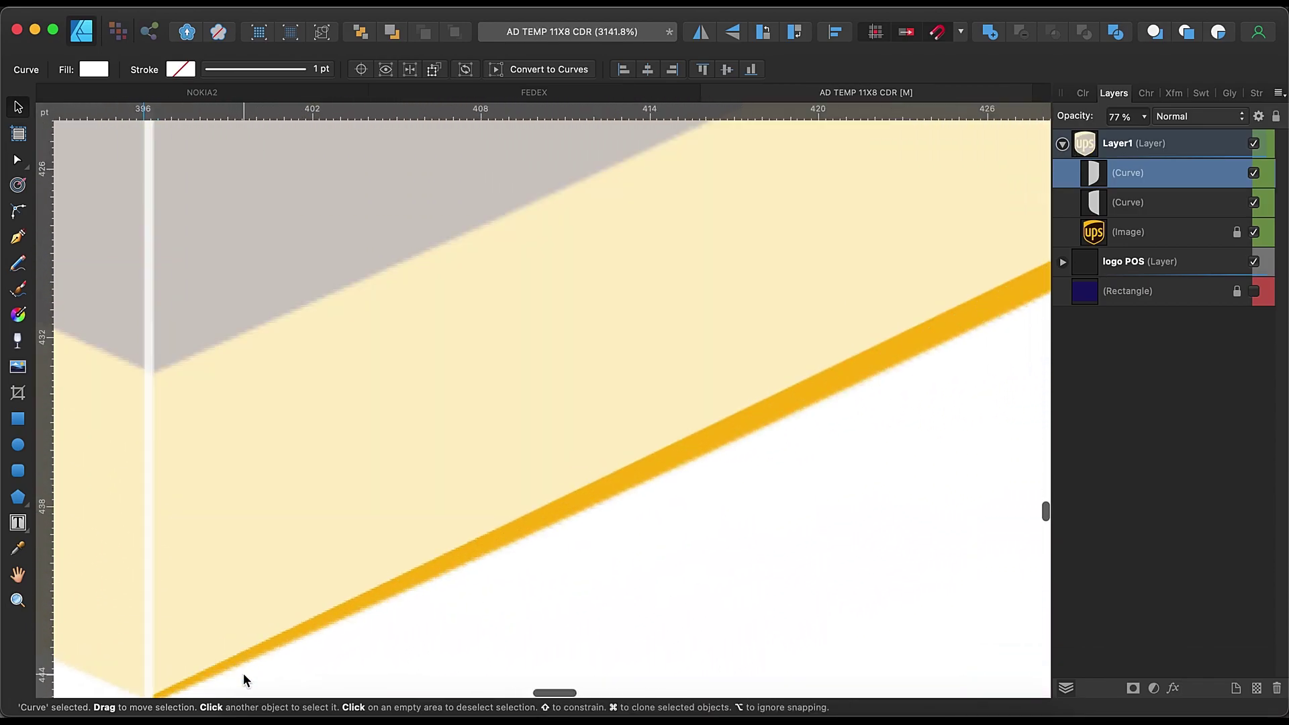
{"action": "scroll", "coordinate": [249, 655], "scroll_direction": "up", "scroll_amount": 3}
{"action": "scroll", "coordinate": [249, 655], "scroll_direction": "down", "scroll_amount": 3}
{"action": "scroll", "coordinate": [249, 655], "scroll_direction": "left", "scroll_amount": 1}
{"action": "left_click", "coordinate": [417, 495]}
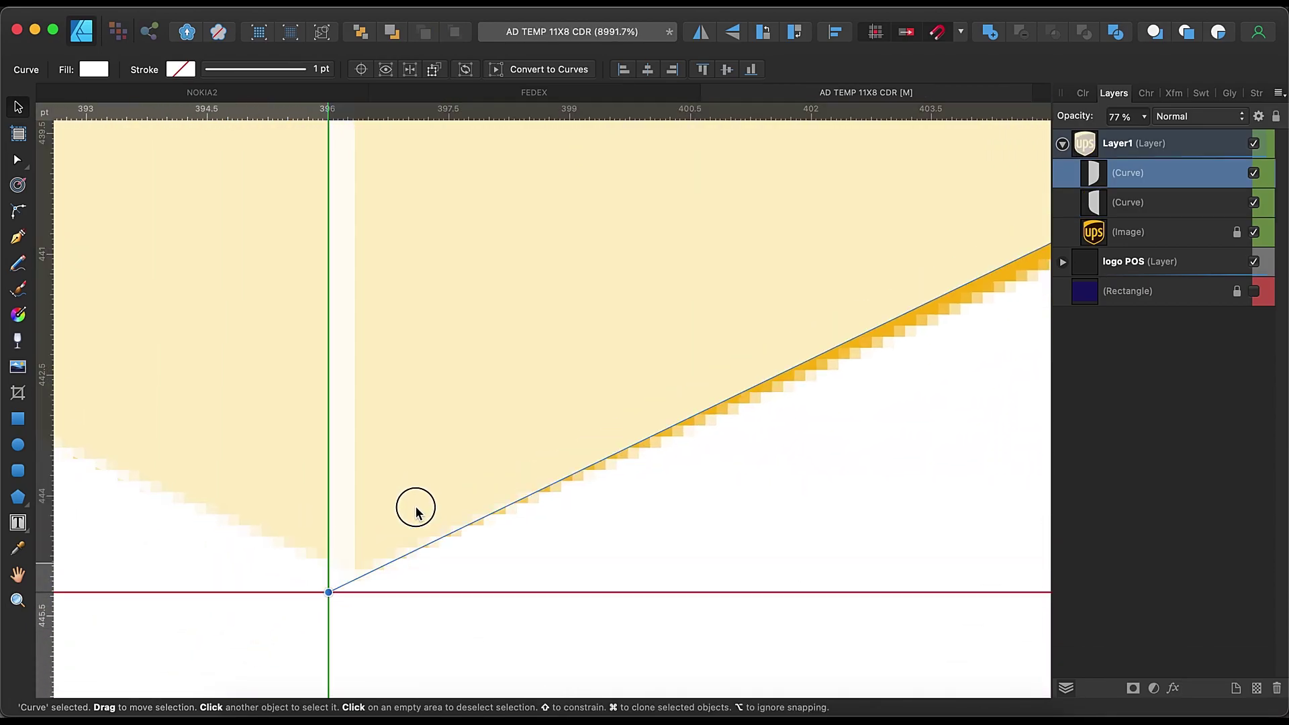
{"action": "left_click", "coordinate": [291, 451], "text": "shift"}
Fill both shield halves with a saturated dark red.
{"action": "left_click", "coordinate": [1083, 93]}
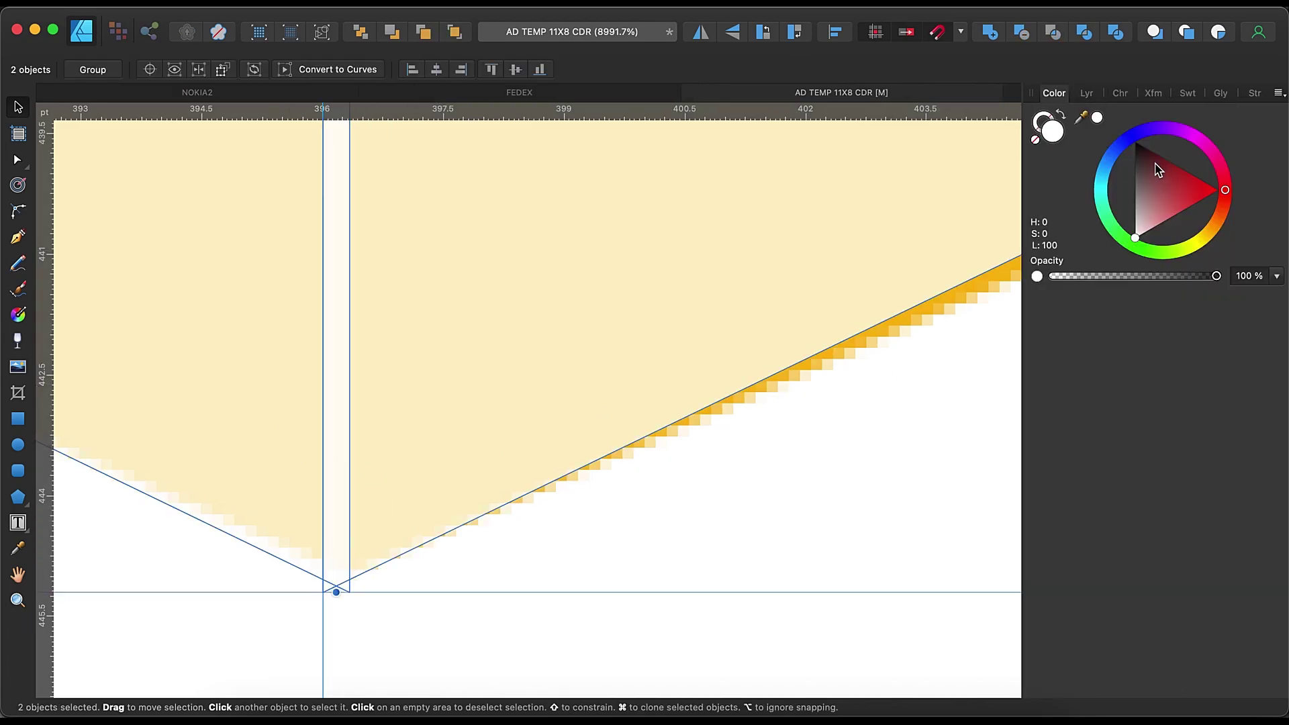
{"action": "left_click", "coordinate": [1176, 178]}
{"action": "left_click_drag", "start_coordinate": [1176, 178], "coordinate": [1185, 174]}
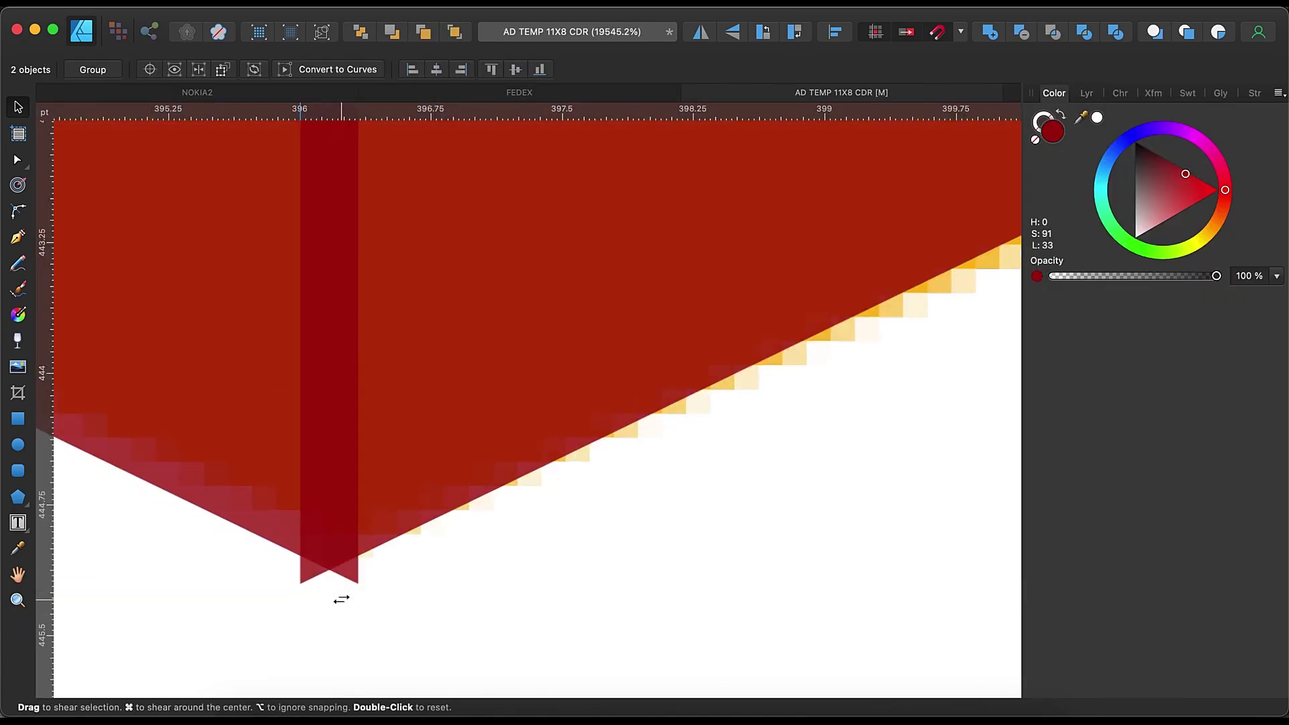
{"action": "scroll", "coordinate": [335, 587], "scroll_direction": "up", "scroll_amount": 5}
{"action": "scroll", "coordinate": [331, 581], "scroll_direction": "up", "scroll_amount": 4}
Add a bottom-edge node and pull the overhanging corner node so the halves' tips meet.
{"action": "left_click", "coordinate": [132, 275]}
{"action": "key", "text": "a"}
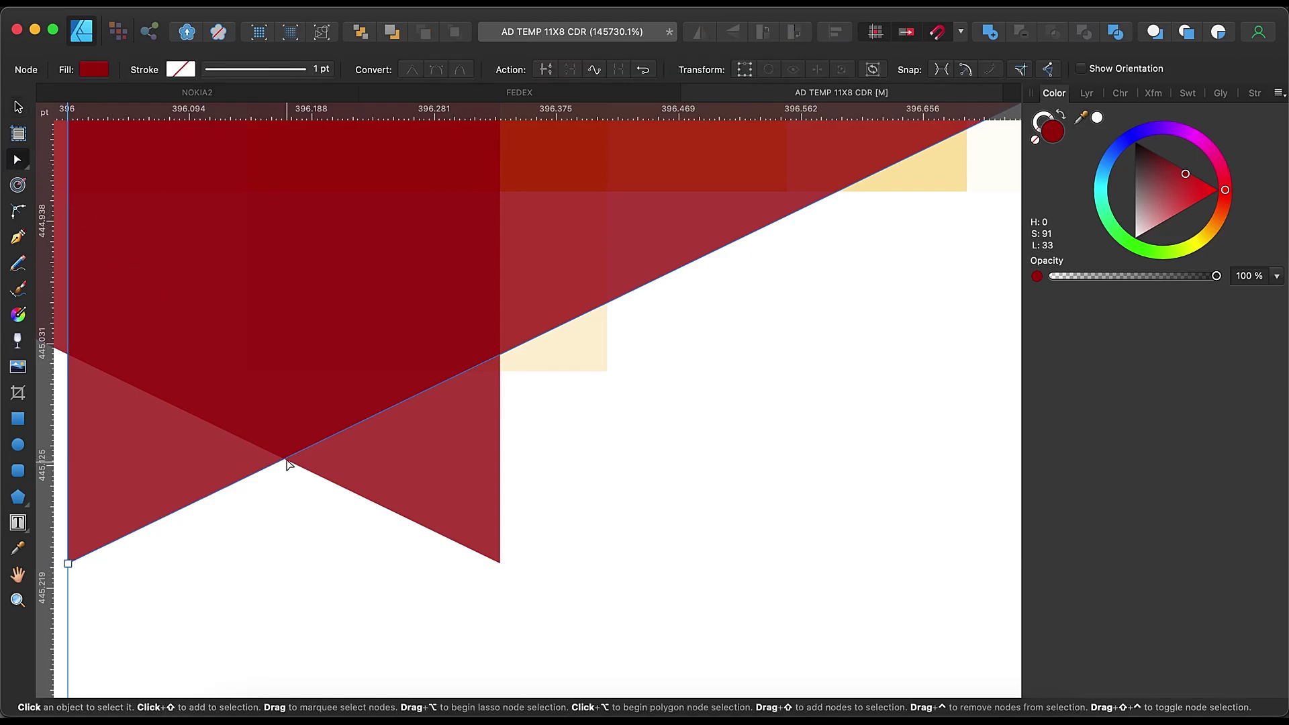
{"action": "left_click", "coordinate": [285, 461]}
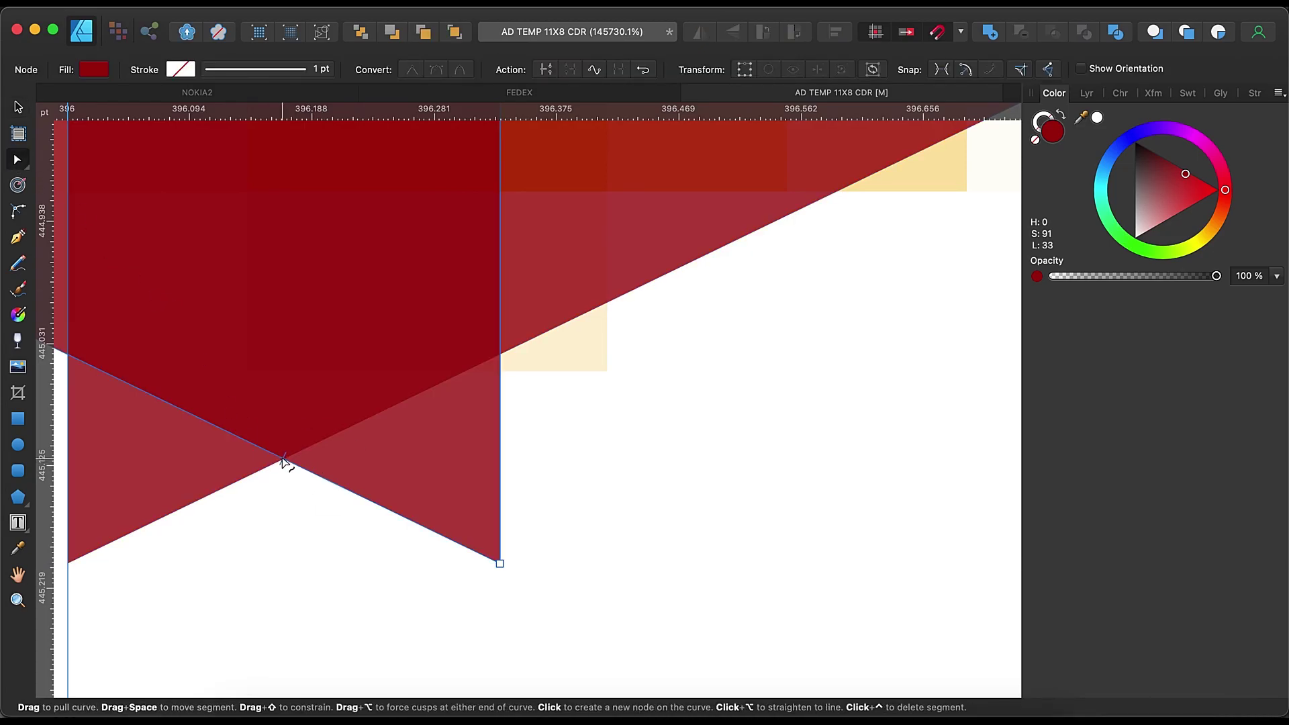
{"action": "left_click", "coordinate": [282, 458]}
{"action": "left_click_drag", "start_coordinate": [499, 564], "coordinate": [215, 454]}
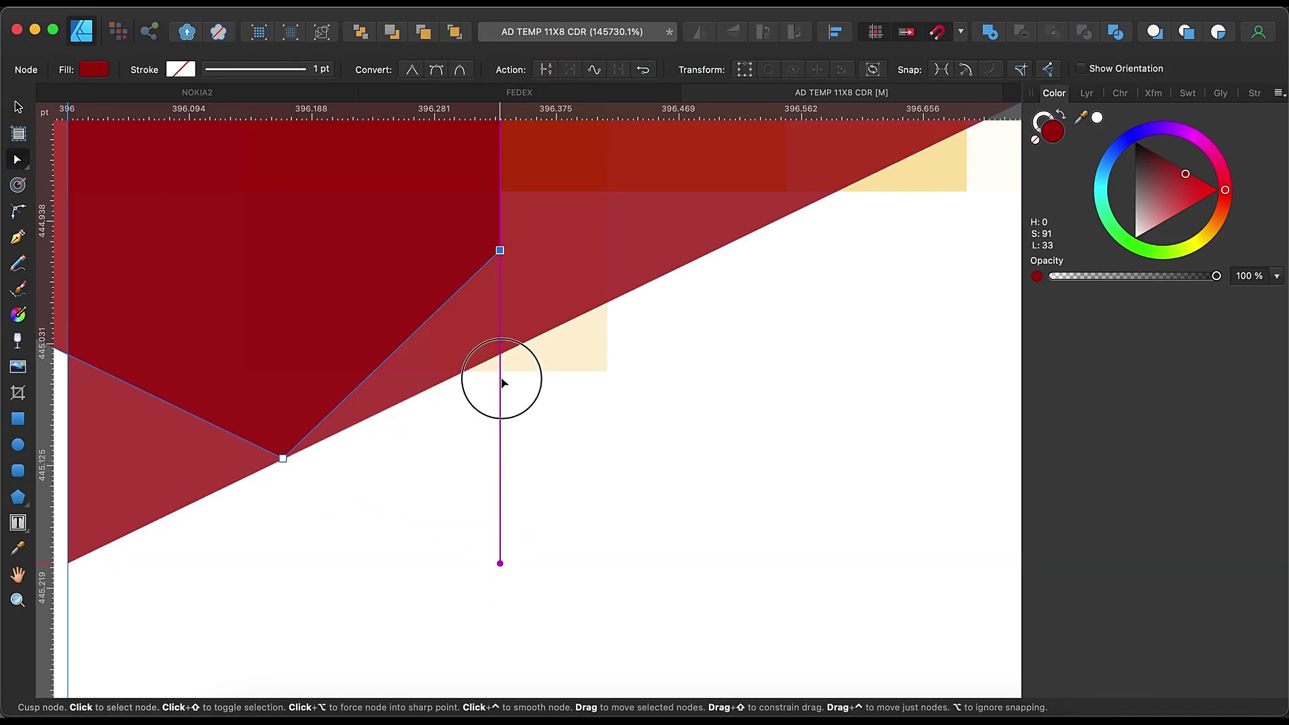
{"action": "scroll", "coordinate": [394, 544], "scroll_direction": "down", "scroll_amount": 10}
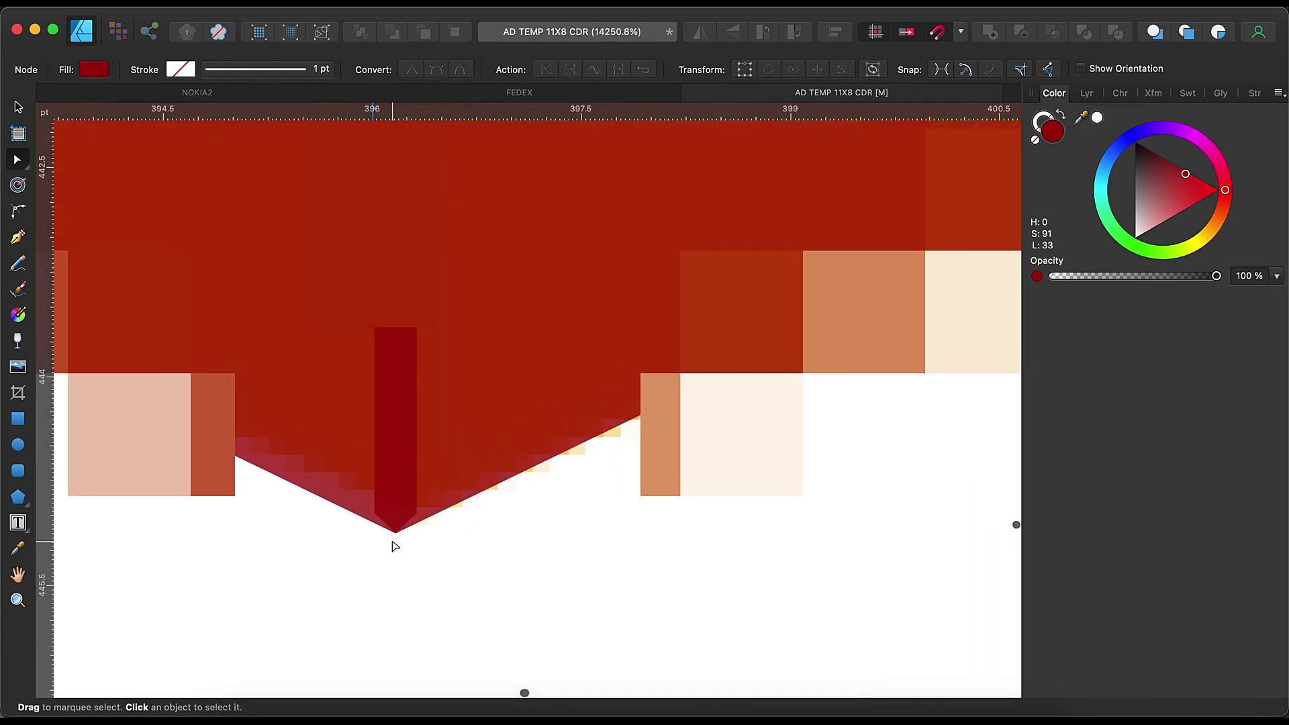
{"action": "scroll", "coordinate": [433, 552], "scroll_direction": "down", "scroll_amount": 2}
{"action": "scroll", "coordinate": [433, 551], "scroll_direction": "down", "scroll_amount": 2}
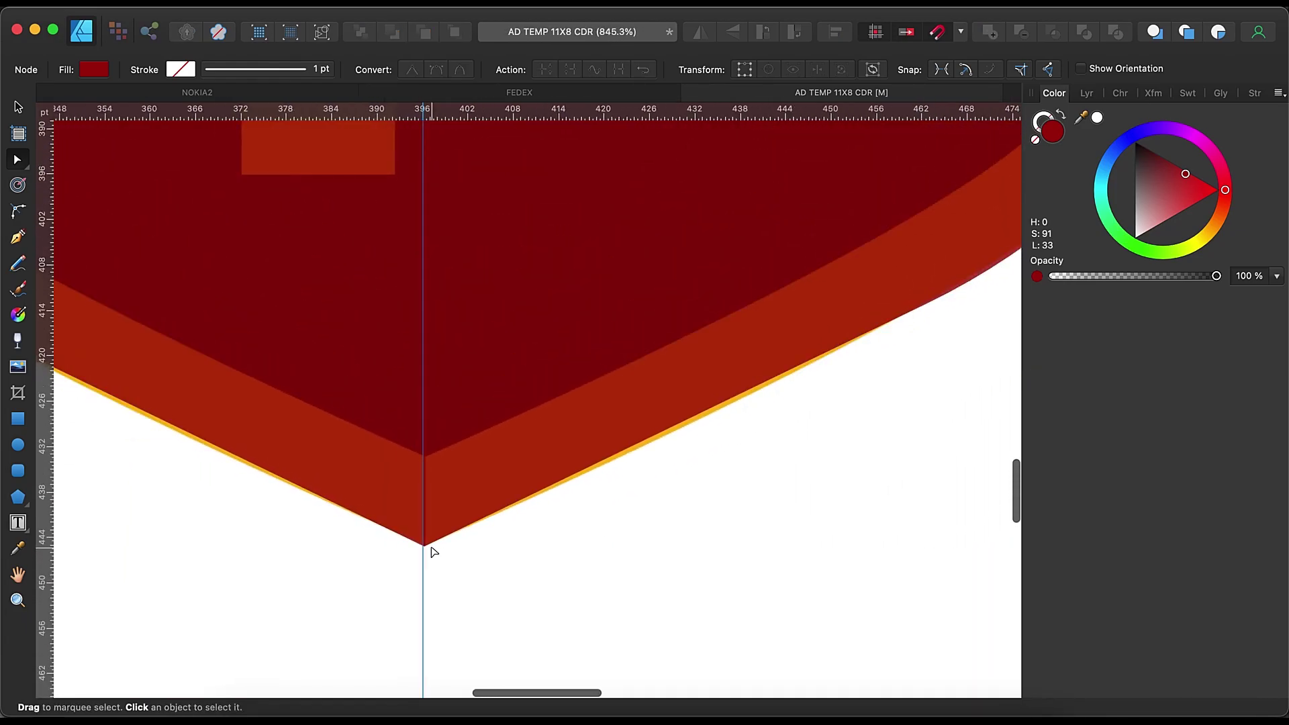
{"action": "scroll", "coordinate": [437, 521], "scroll_direction": "down", "scroll_amount": 1}
Check the joined bottom tip and reselect the red shield shape.
{"action": "left_click", "coordinate": [357, 491]}
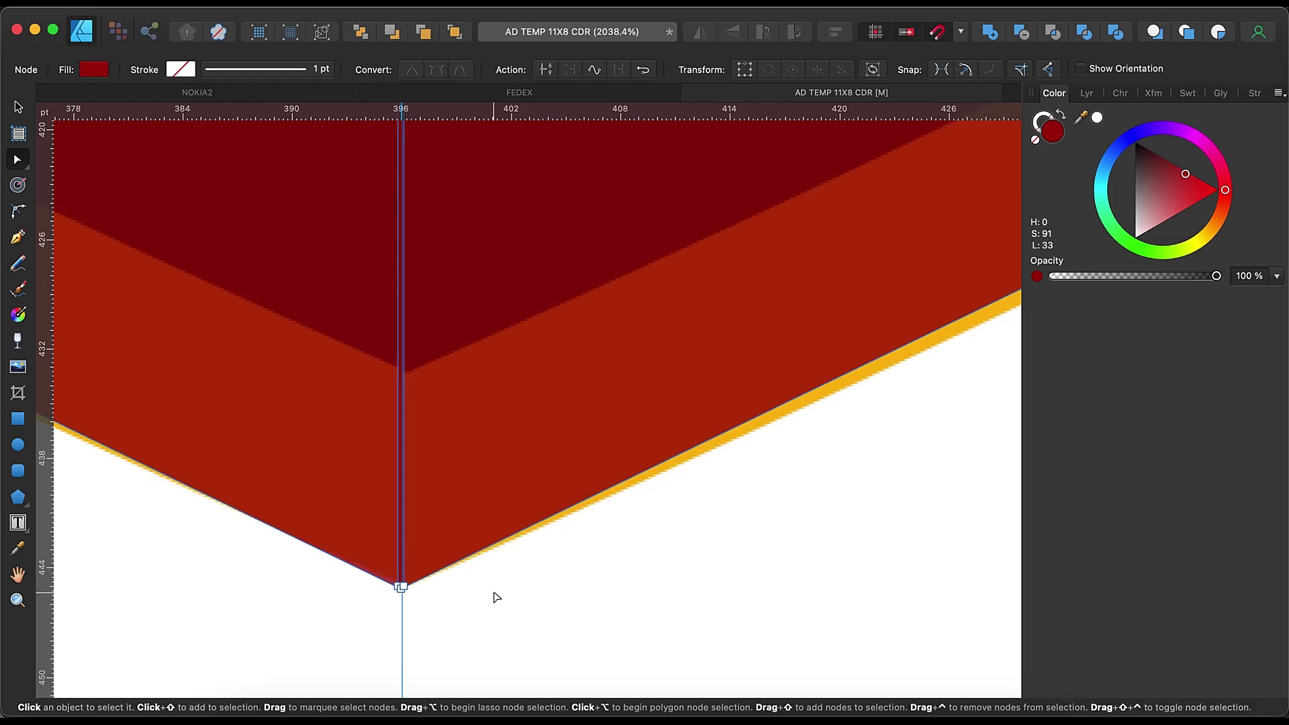
{"action": "scroll", "coordinate": [403, 595], "scroll_direction": "up", "scroll_amount": 3}
{"action": "scroll", "coordinate": [438, 596], "scroll_direction": "up", "scroll_amount": 3}
{"action": "scroll", "coordinate": [440, 595], "scroll_direction": "up", "scroll_amount": 3}
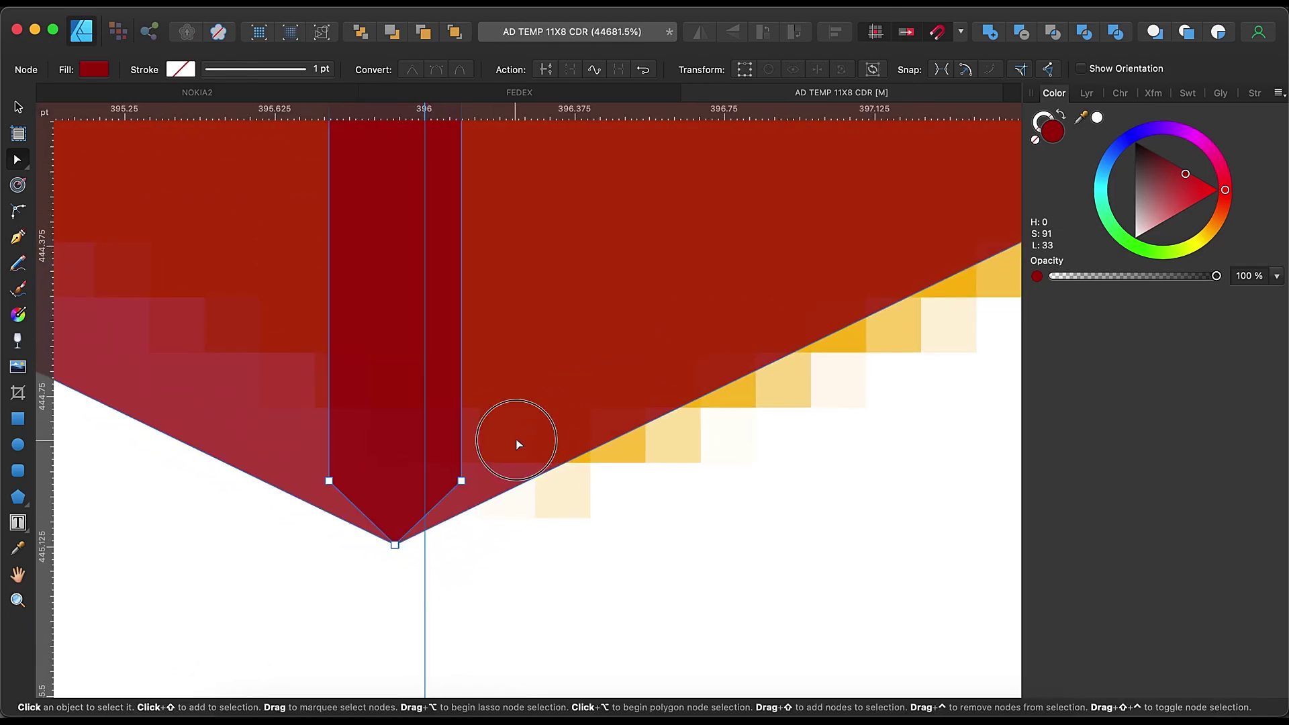
{"action": "key", "text": "v"}
{"action": "scroll", "coordinate": [518, 443], "scroll_direction": "down", "scroll_amount": 8}
{"action": "scroll", "coordinate": [515, 477], "scroll_direction": "down", "scroll_amount": 4}
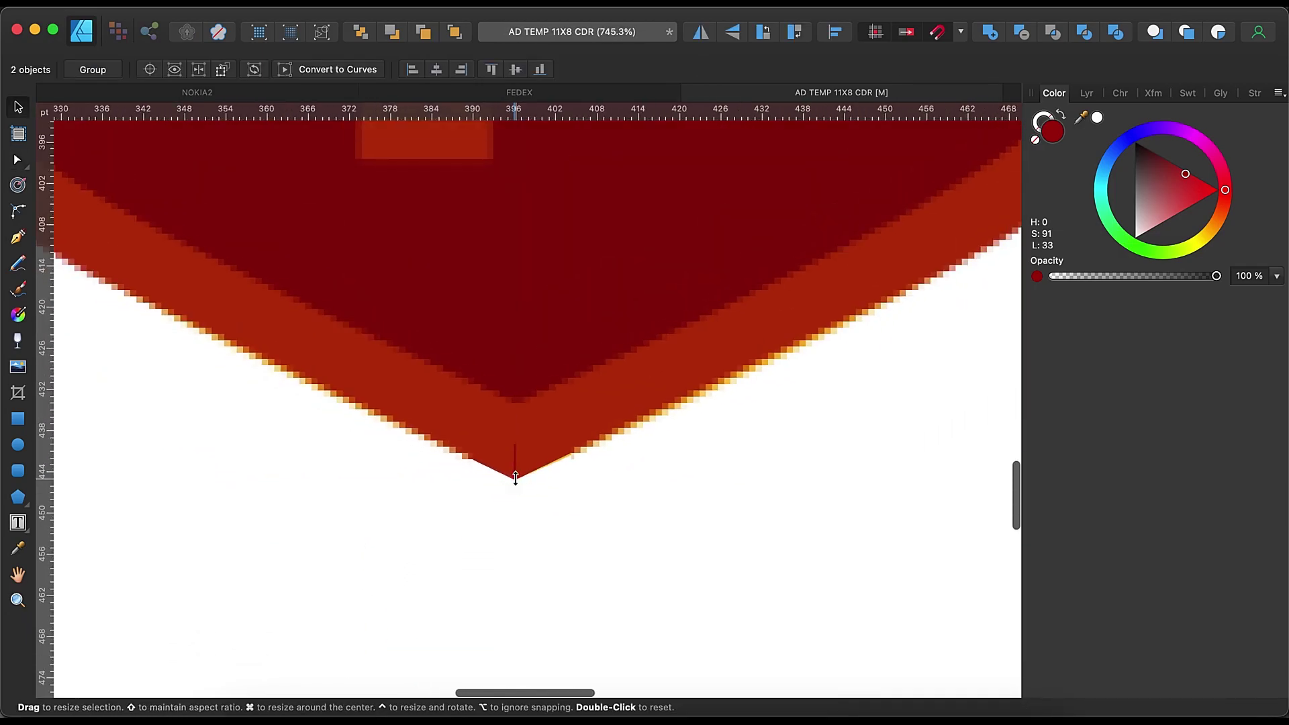
{"action": "scroll", "coordinate": [515, 477], "scroll_direction": "down", "scroll_amount": 6}
{"action": "scroll", "coordinate": [520, 443], "scroll_direction": "up", "scroll_amount": 3}
{"action": "left_click", "coordinate": [526, 408]}
Undo the accidental move of the red shield, returning to the olive shield copy.
{"action": "left_click", "coordinate": [577, 370]}
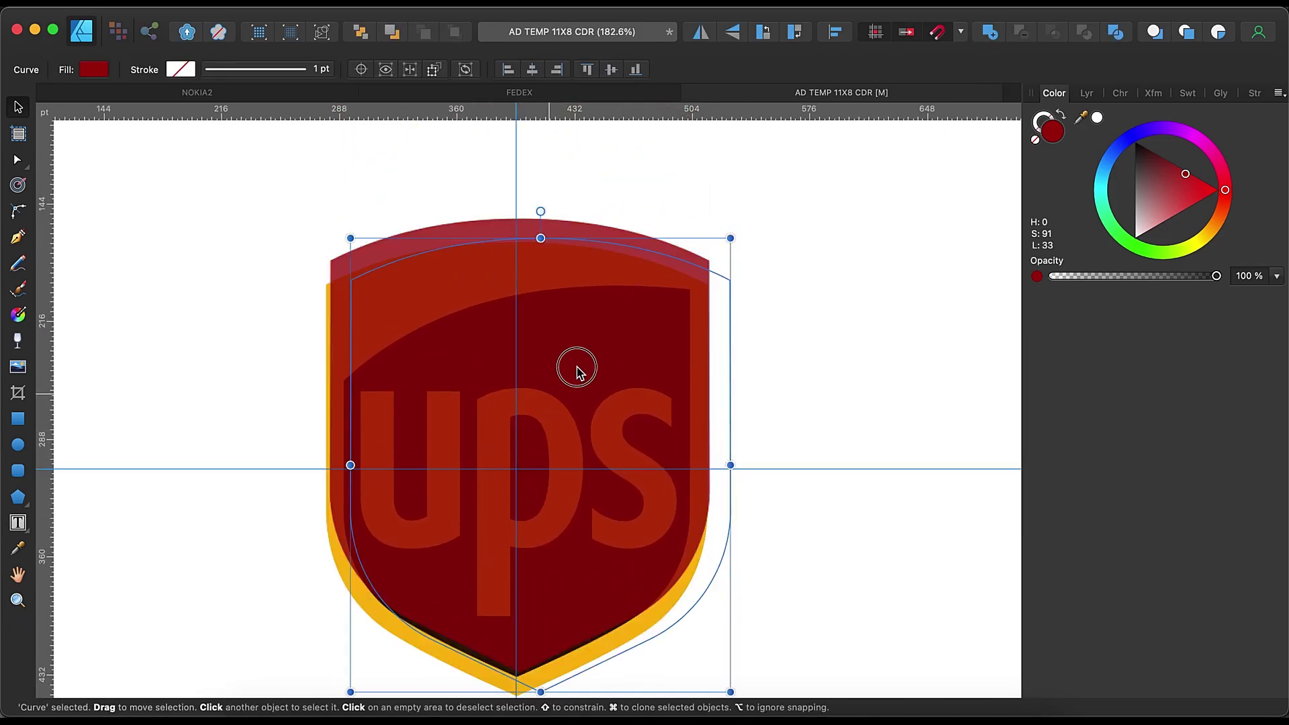
{"action": "mouse_move", "coordinate": [578, 371]}
{"action": "left_mouse_down"}
{"action": "mouse_move", "coordinate": [826, 331]}
{"action": "mouse_move", "coordinate": [886, 270]}
{"action": "left_mouse_up"}
{"action": "left_click", "coordinate": [556, 250]}
{"action": "key", "text": "super+z"}
{"action": "key", "text": "super+z"}
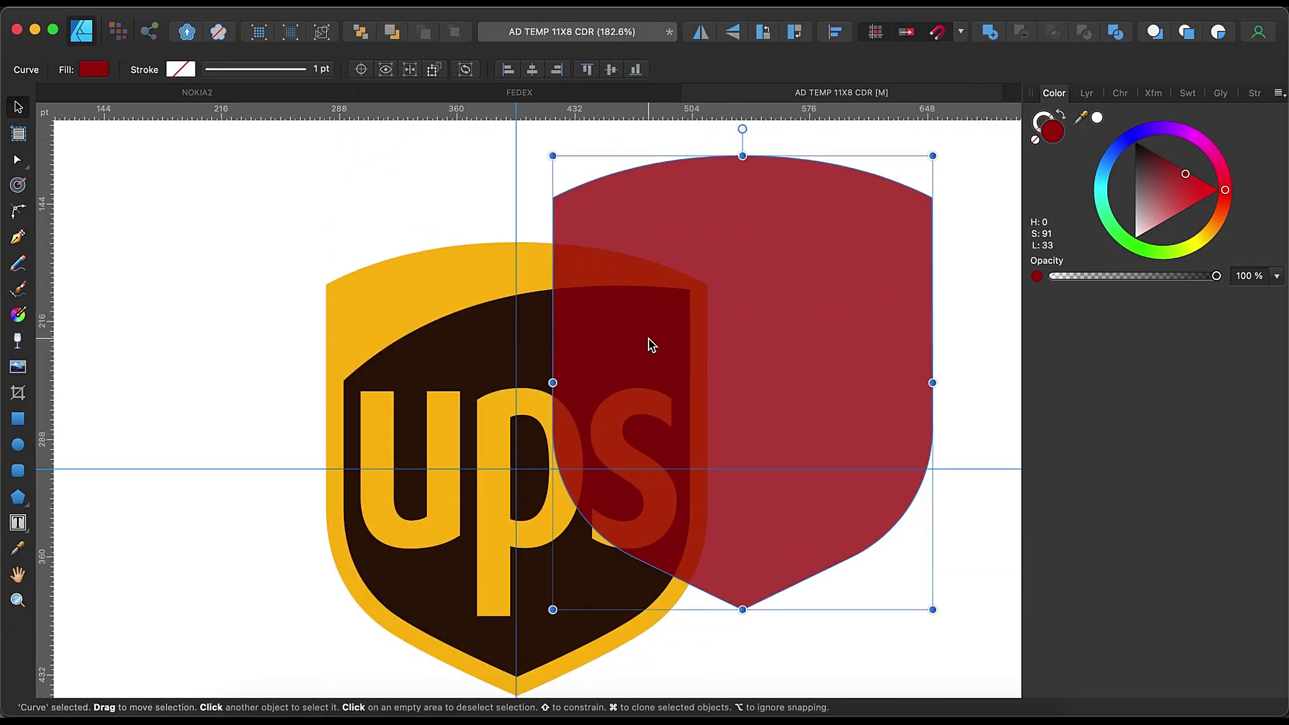
{"action": "key", "text": "super+z"}
{"action": "key", "text": "super+z"}
{"action": "key", "text": "super+z"}
{"action": "key", "text": "super+z"}
Set the olive shield copy to 57% opacity and shrink it to 215.1 × 256.9 pt.
{"action": "left_click", "coordinate": [1086, 93]}
{"action": "left_click", "coordinate": [1144, 116]}
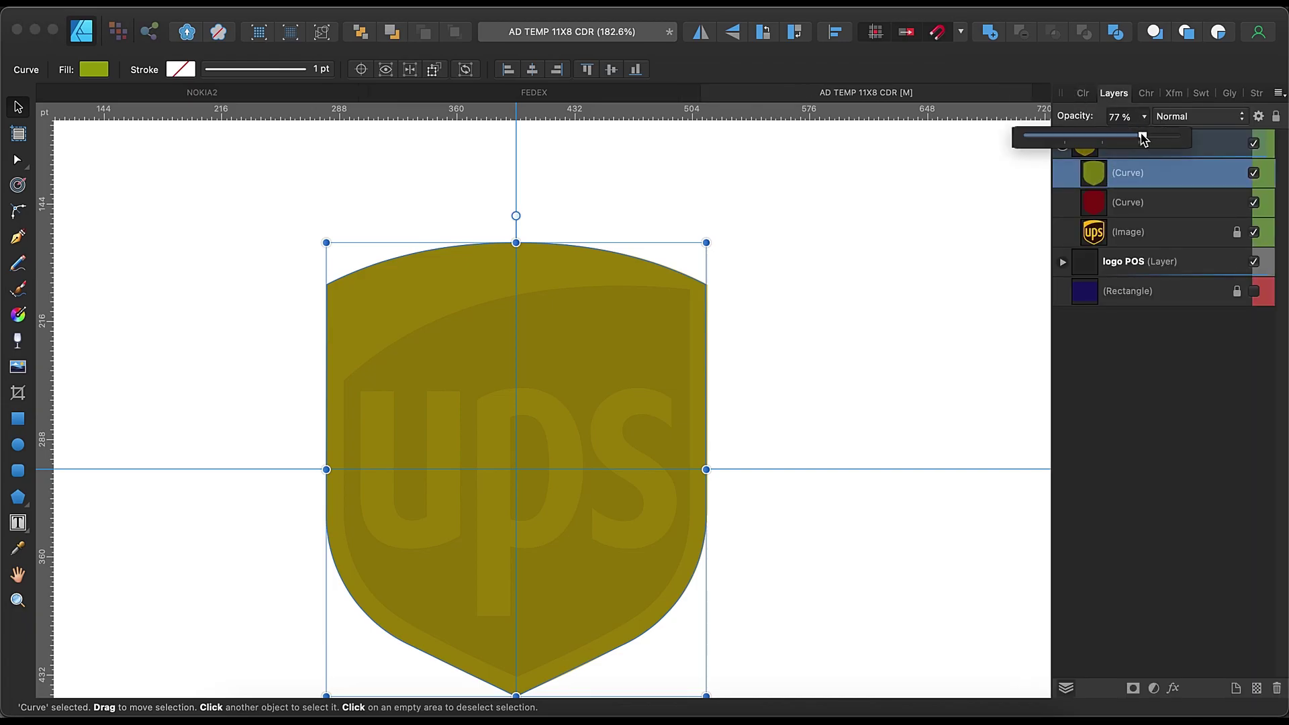
{"action": "left_click_drag", "start_coordinate": [1141, 135], "coordinate": [1110, 135]}
{"action": "left_click_drag", "start_coordinate": [326, 243], "coordinate": [340, 259]}
Lower the inner shield's top-left node and delete its top node.
{"action": "key", "text": "a"}
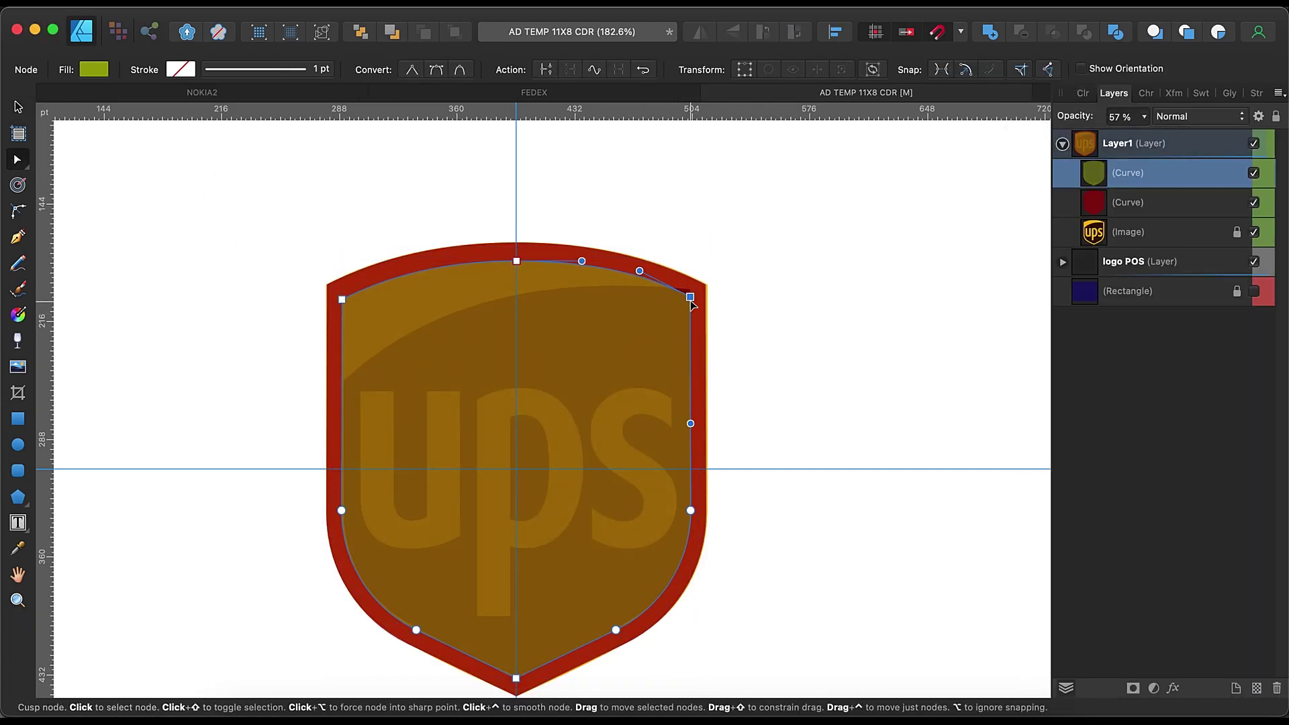
{"action": "scroll", "coordinate": [691, 304], "scroll_direction": "up", "scroll_amount": 5}
{"action": "scroll", "coordinate": [691, 303], "scroll_direction": "up", "scroll_amount": 3}
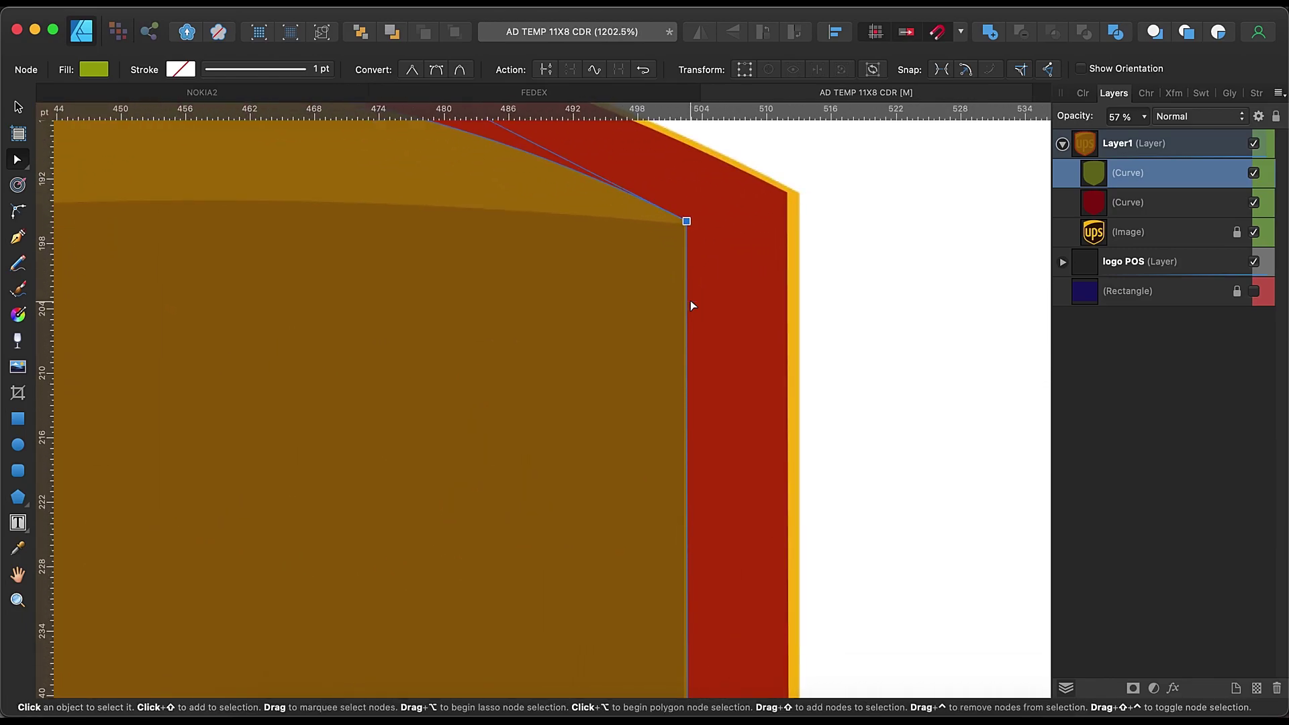
{"action": "scroll", "coordinate": [274, 300], "scroll_direction": "down", "scroll_amount": 3}
{"action": "scroll", "coordinate": [274, 300], "scroll_direction": "down", "scroll_amount": 2}
{"action": "scroll", "coordinate": [273, 300], "scroll_direction": "down", "scroll_amount": 1}
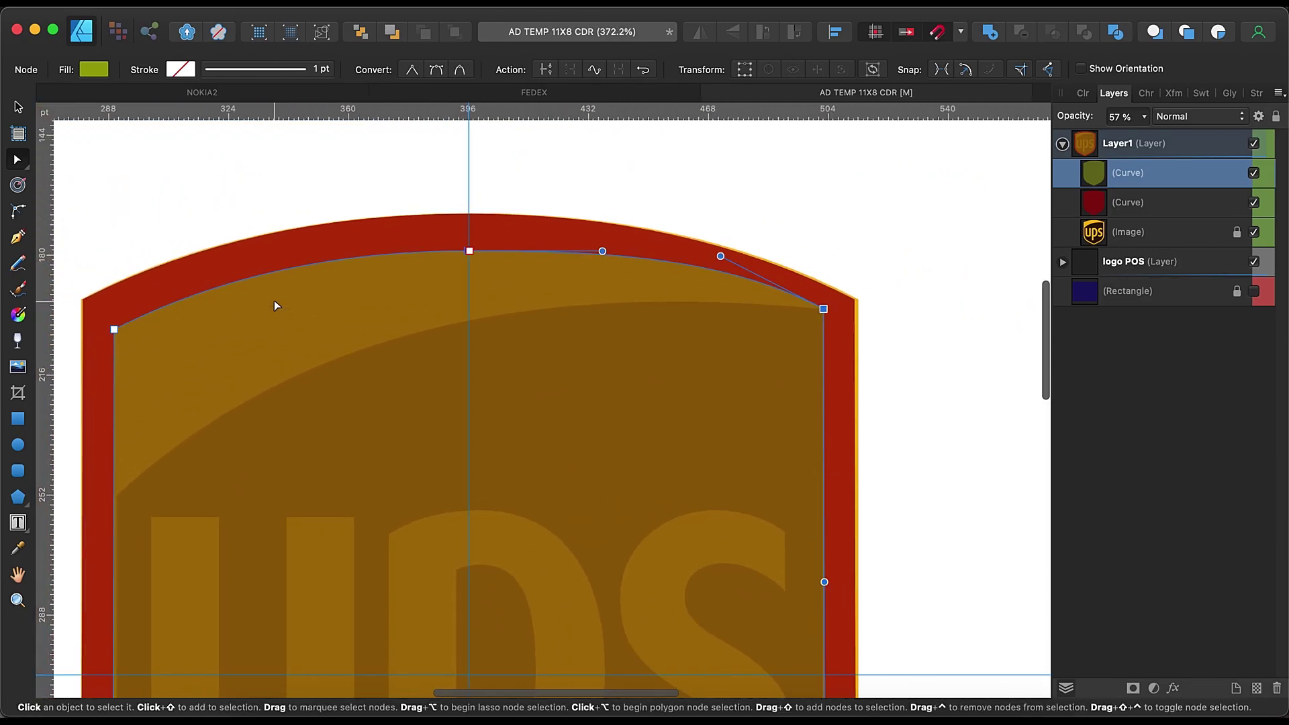
{"action": "left_click_drag", "start_coordinate": [114, 329], "coordinate": [114, 494]}
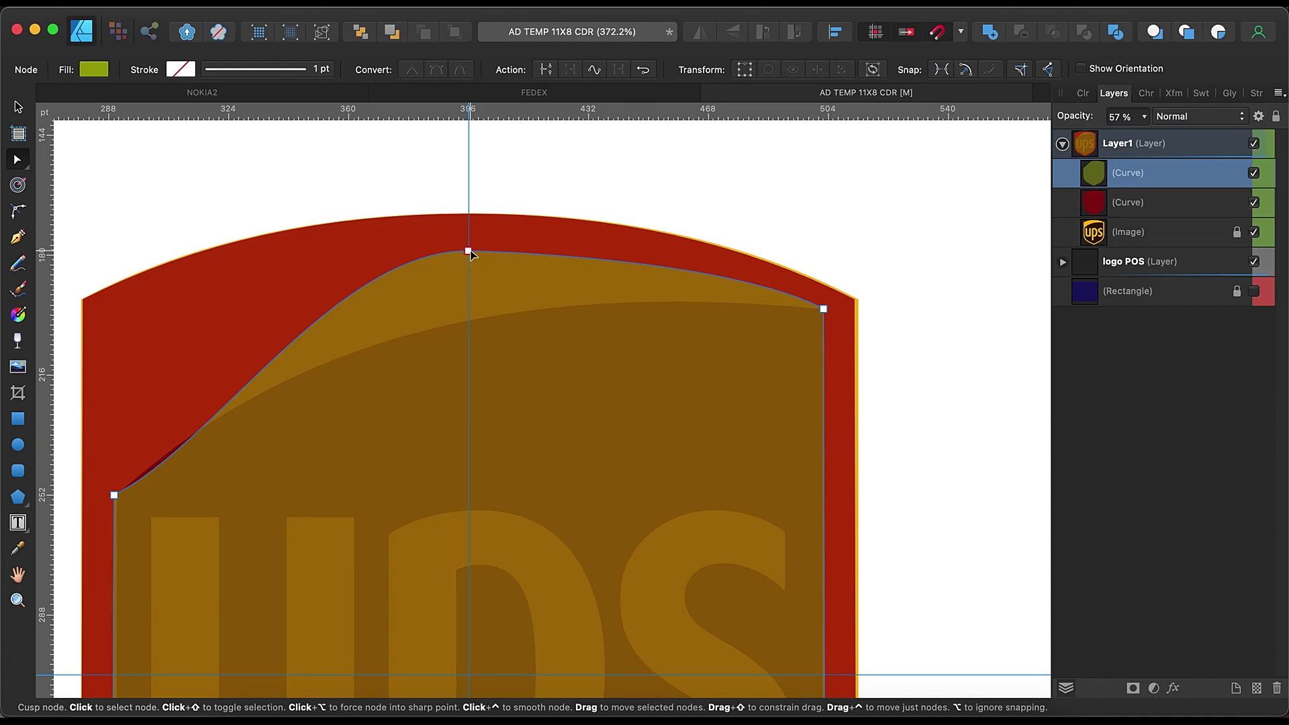
{"action": "key", "text": "Delete"}
Bend the inner shield's top segment into the reference's arc, then pull it aside to compare.
{"action": "left_click", "coordinate": [460, 69]}
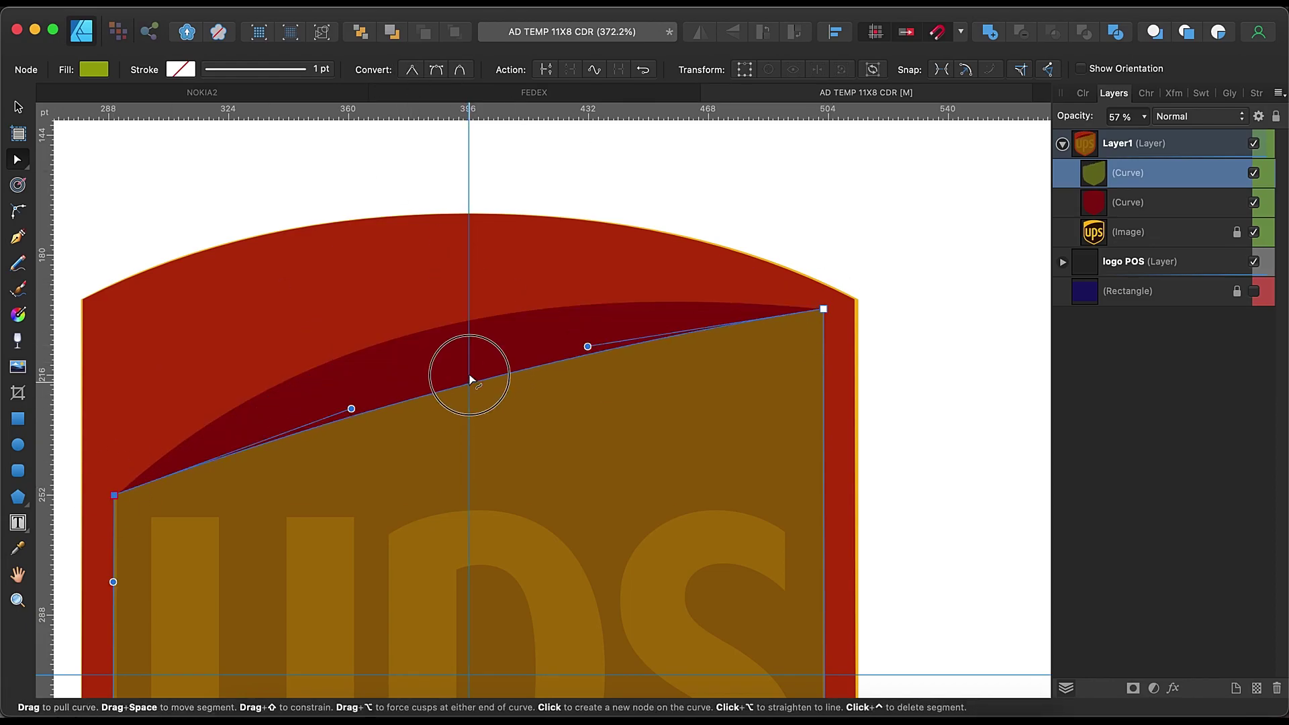
{"action": "left_click_drag", "start_coordinate": [469, 380], "coordinate": [425, 333]}
{"action": "scroll", "coordinate": [476, 380], "scroll_direction": "down", "scroll_amount": 2}
{"action": "scroll", "coordinate": [787, 471], "scroll_direction": "down", "scroll_amount": 1}
{"action": "left_click", "coordinate": [787, 471]}
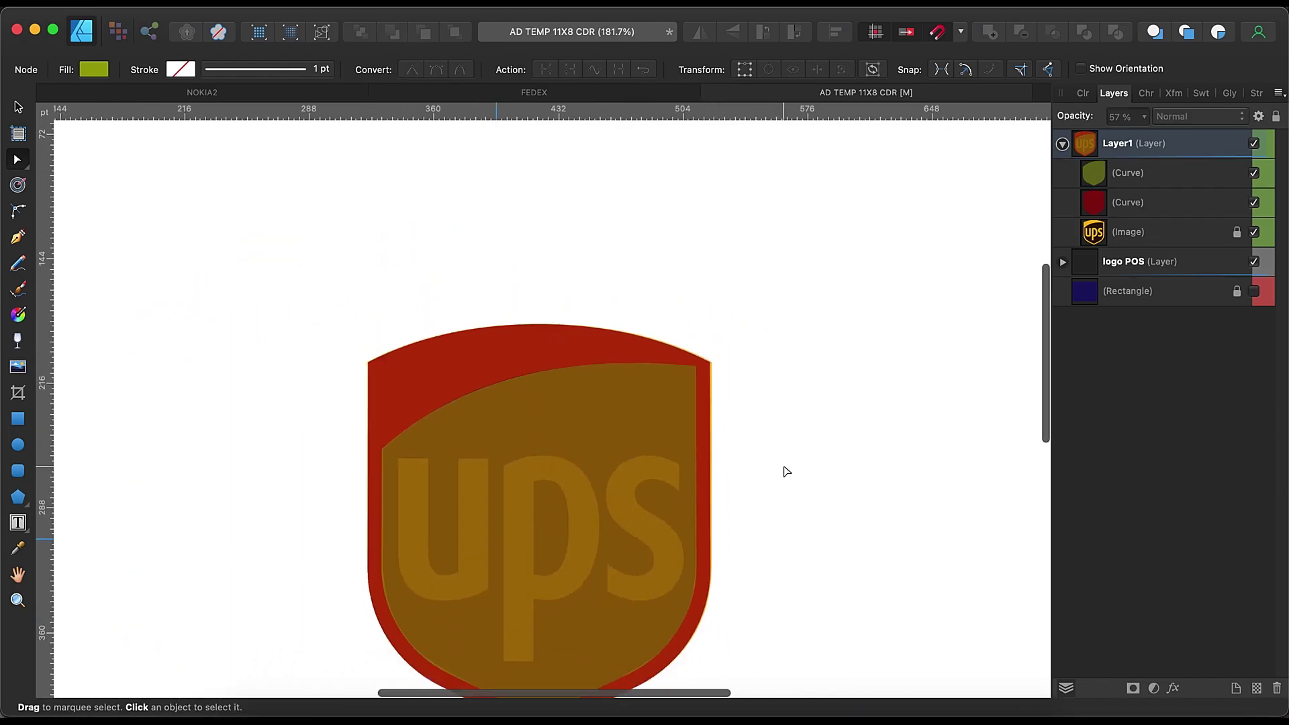
{"action": "scroll", "coordinate": [787, 472], "scroll_direction": "down", "scroll_amount": 1}
{"action": "key", "text": "v"}
{"action": "left_click_drag", "start_coordinate": [655, 420], "coordinate": [873, 312]}
Undo the inner shield move and hide both shield Curve layers.
{"action": "key", "text": "ctrl+z"}
{"action": "left_click", "coordinate": [747, 418]}
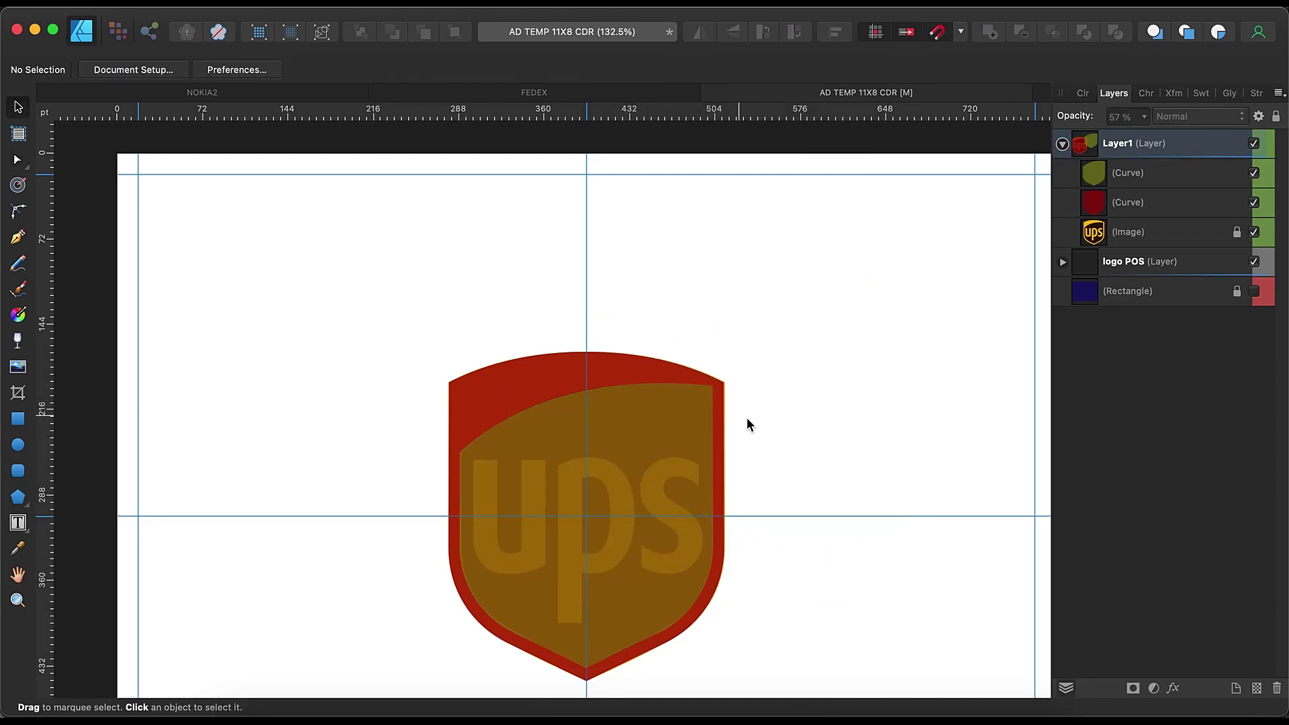
{"action": "left_click", "coordinate": [1253, 202]}
{"action": "left_click", "coordinate": [1253, 172]}
{"action": "scroll", "coordinate": [489, 569], "scroll_direction": "up", "scroll_amount": 5}
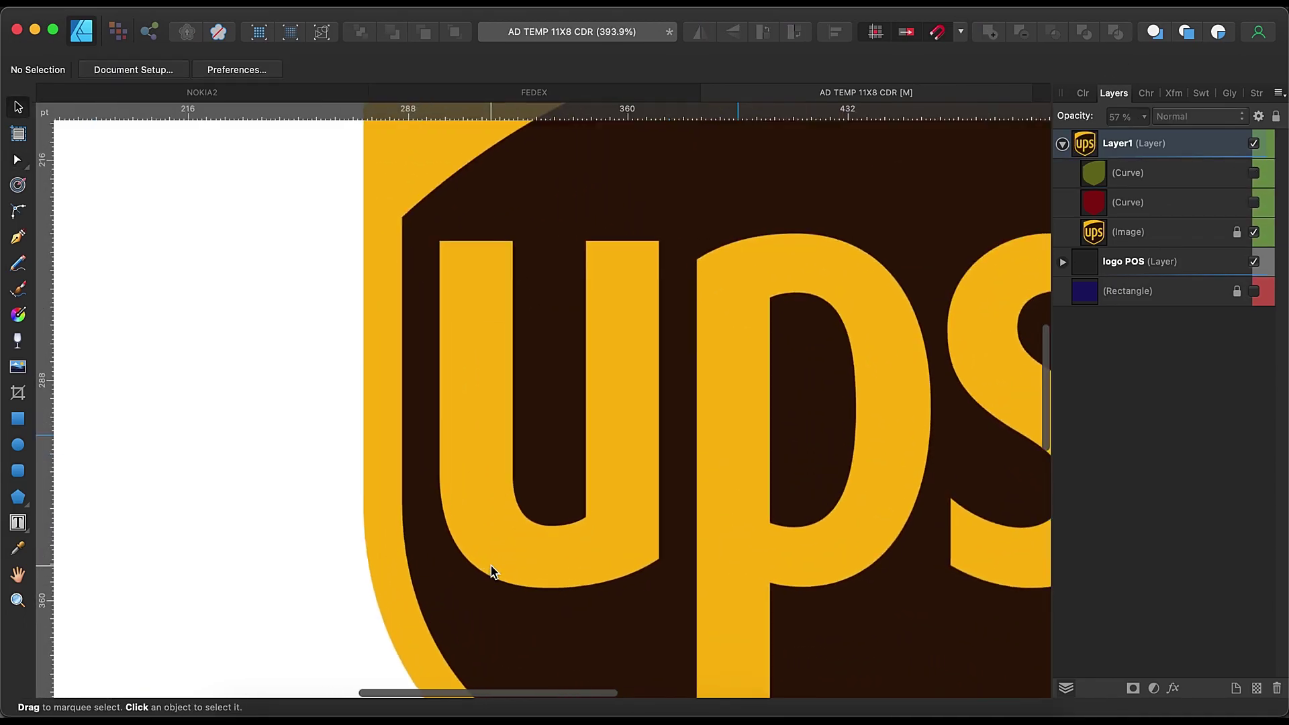
Pen-trace the letter u and give it a cyan fill at 50% opacity.
{"action": "key", "text": "p"}
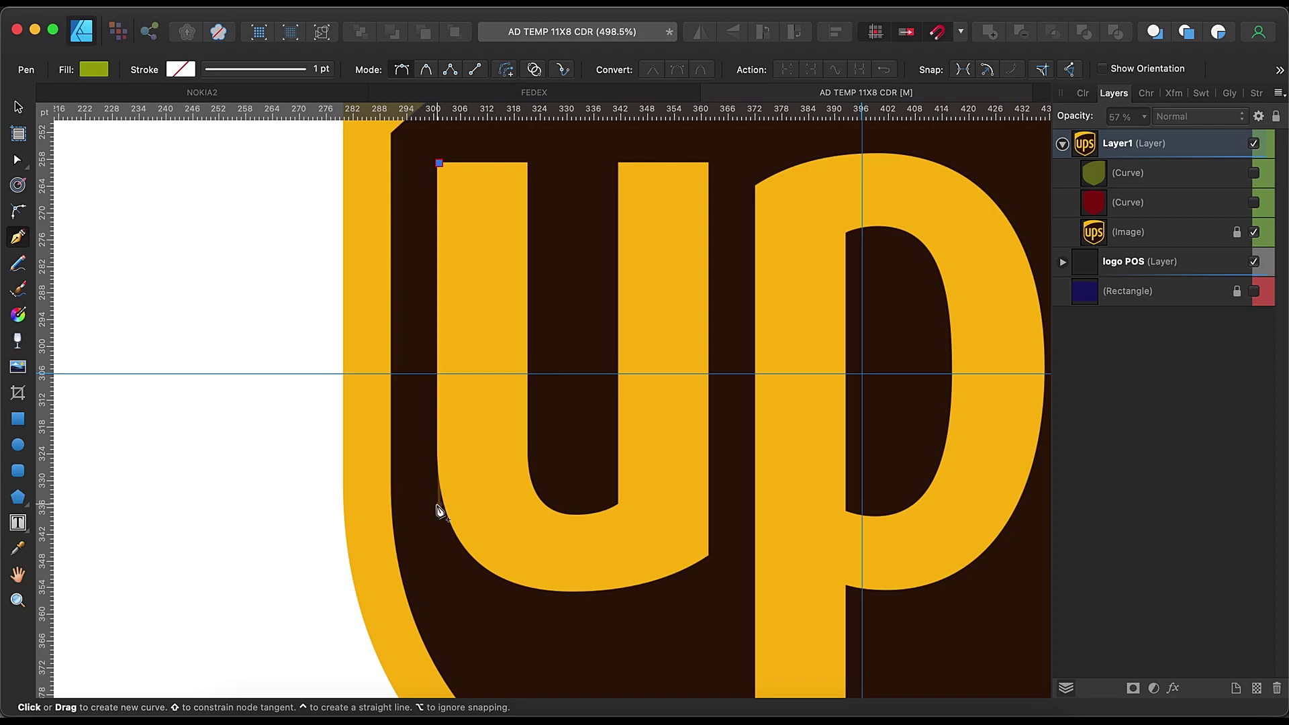
{"action": "left_click", "coordinate": [439, 464]}
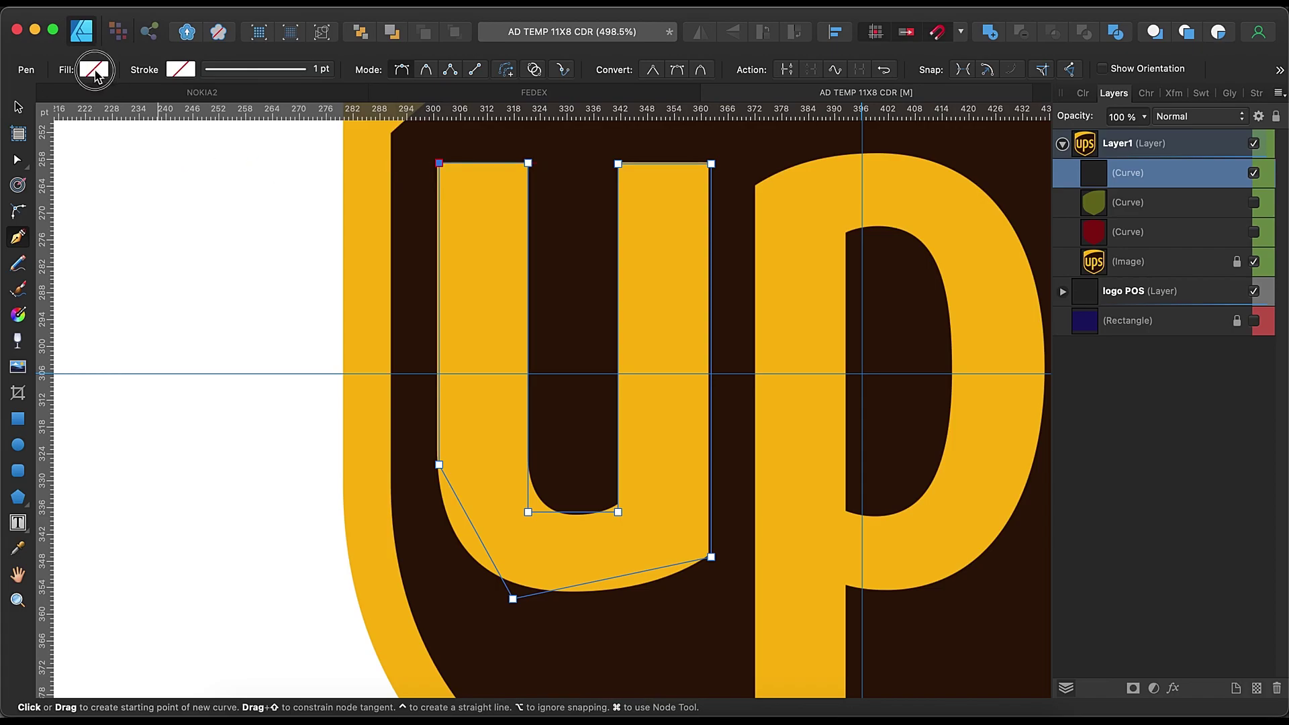
{"action": "left_click", "coordinate": [94, 70]}
{"action": "left_click_drag", "start_coordinate": [242, 254], "coordinate": [143, 204]}
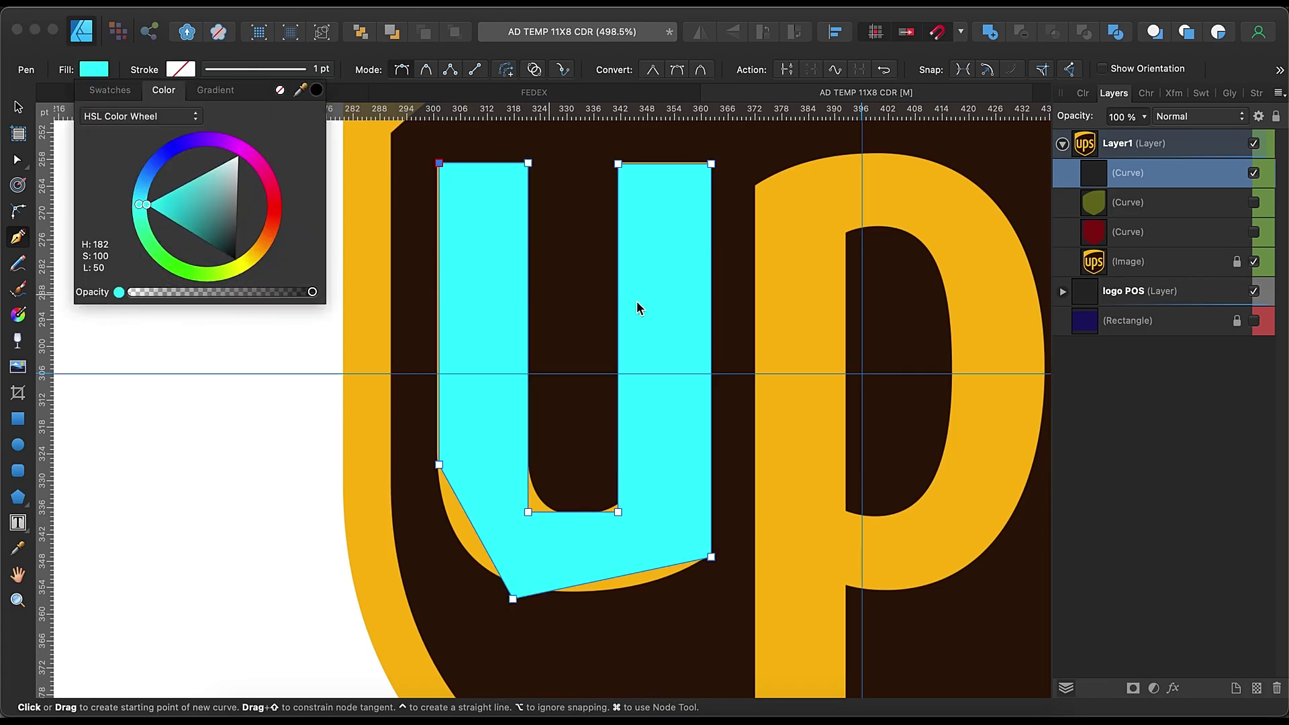
{"action": "left_click", "coordinate": [1143, 117]}
{"action": "scroll", "coordinate": [603, 529], "scroll_direction": "up", "scroll_amount": 3}
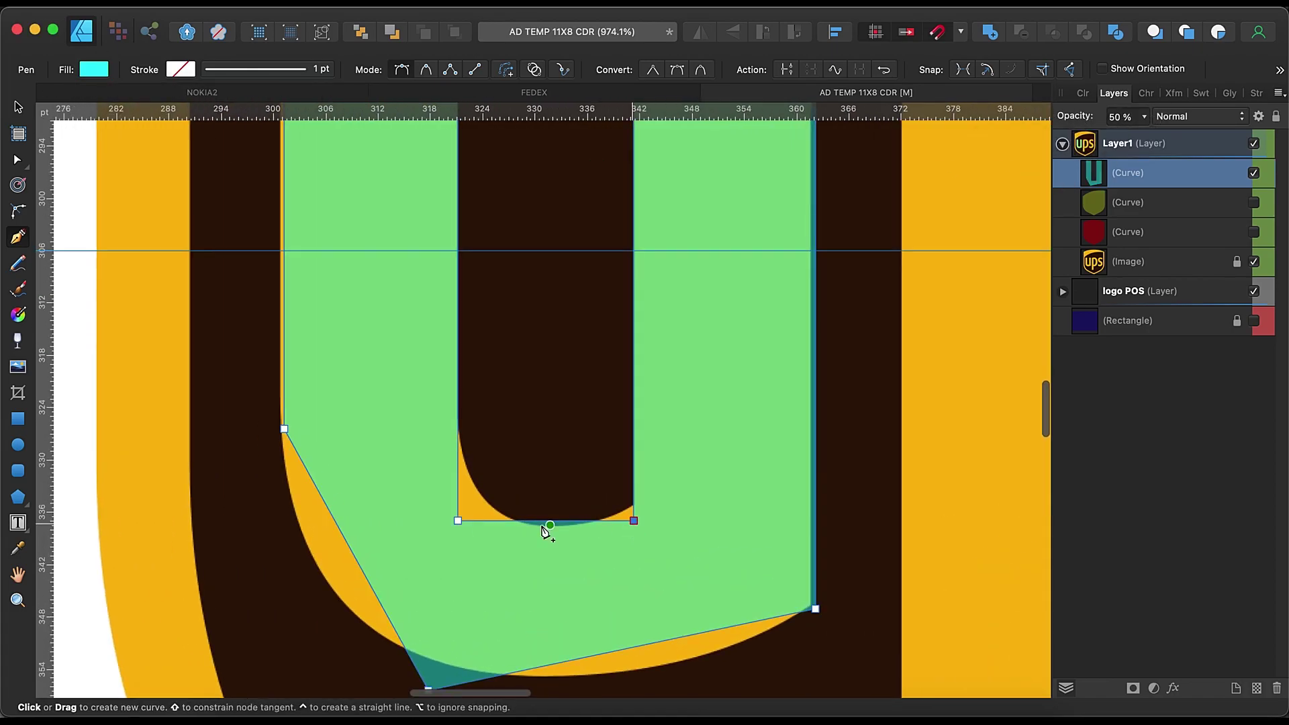
Round the u's two inner bottom corners to 10.7 pt.
{"action": "left_click", "coordinate": [458, 521]}
{"action": "key", "text": "a"}
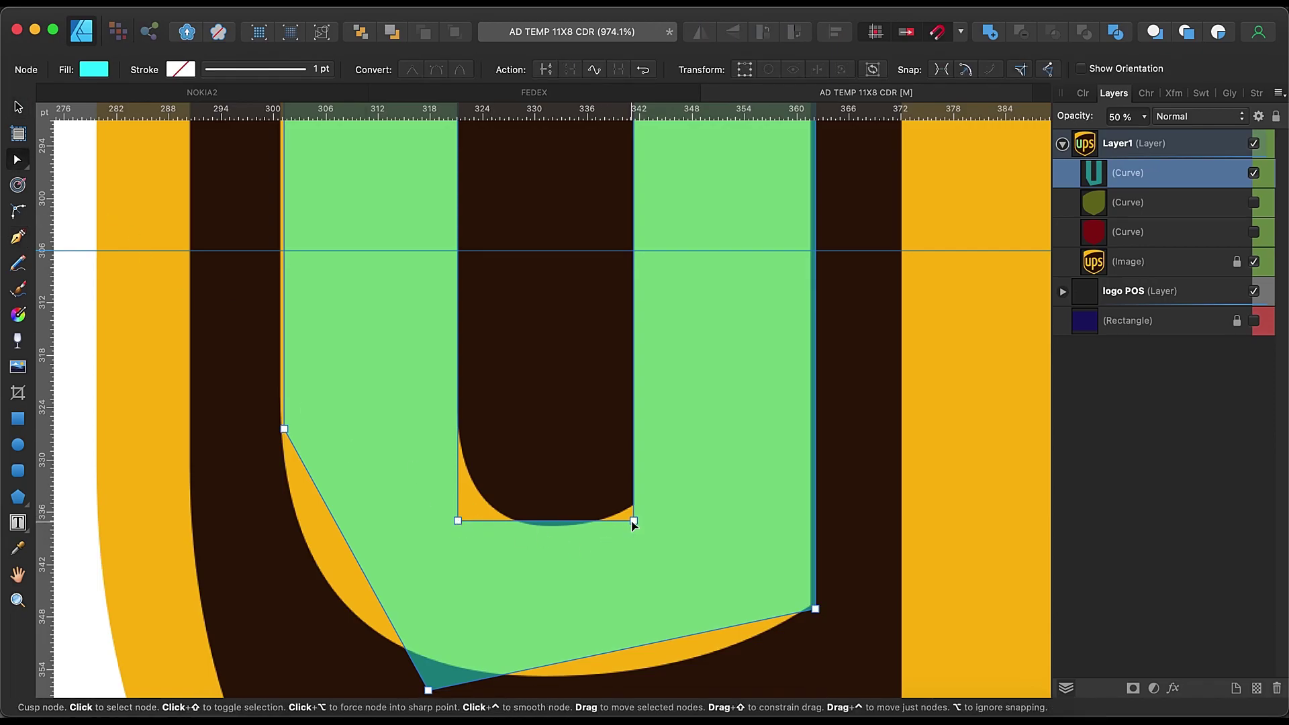
{"action": "key", "text": "c"}
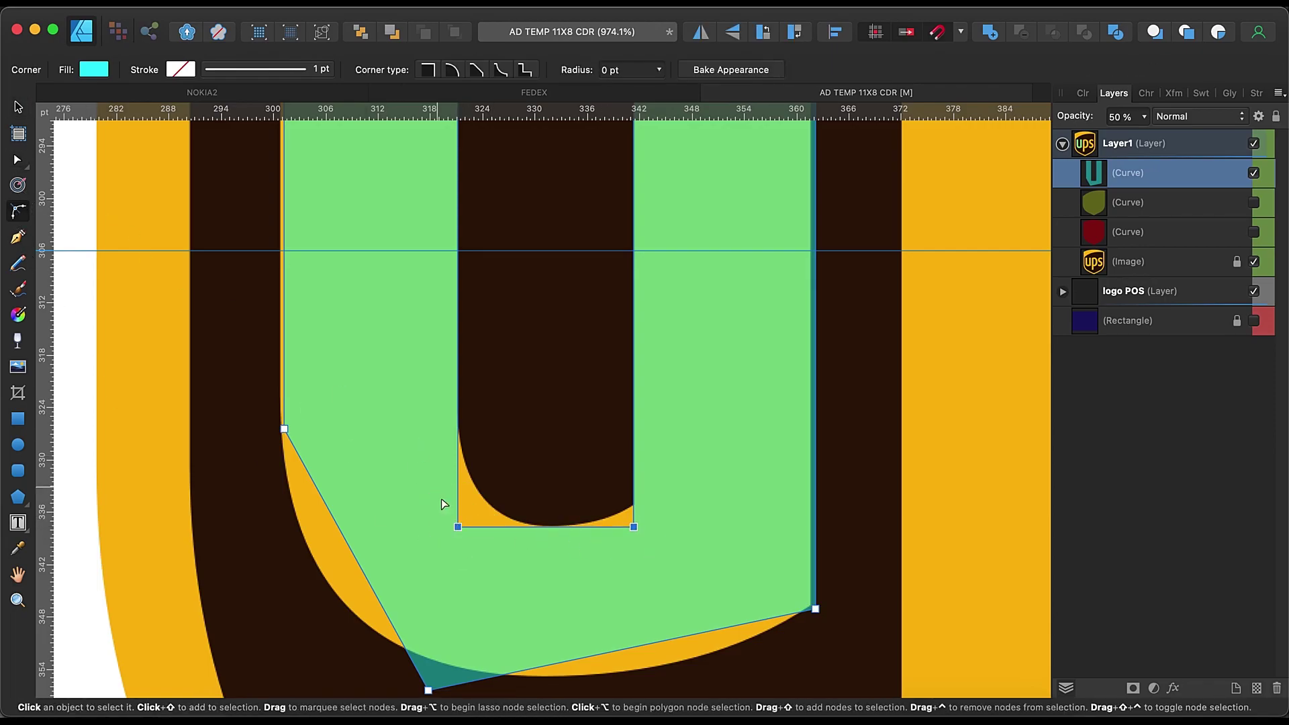
{"action": "left_click_drag", "start_coordinate": [446, 505], "coordinate": [523, 465]}
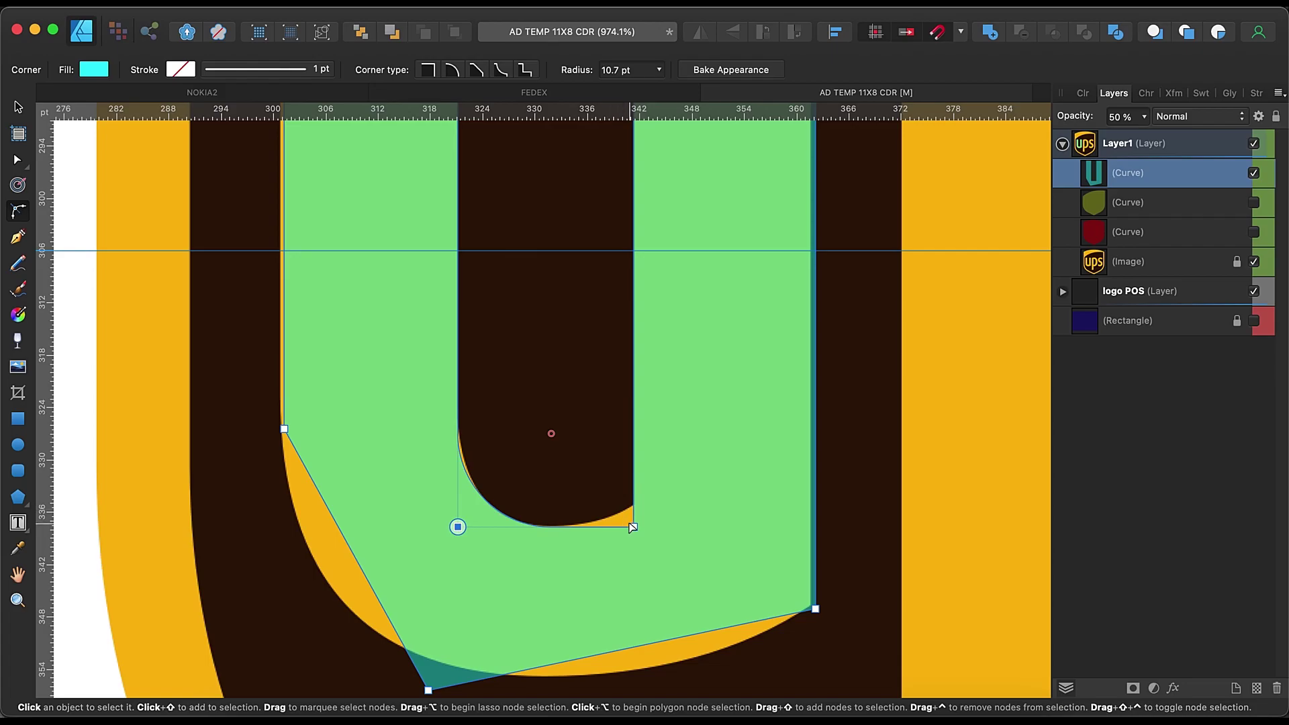
Raise the u's inner bottom-right node and reshape its inner bottom curve.
{"action": "left_click", "coordinate": [634, 527]}
{"action": "key", "text": "a"}
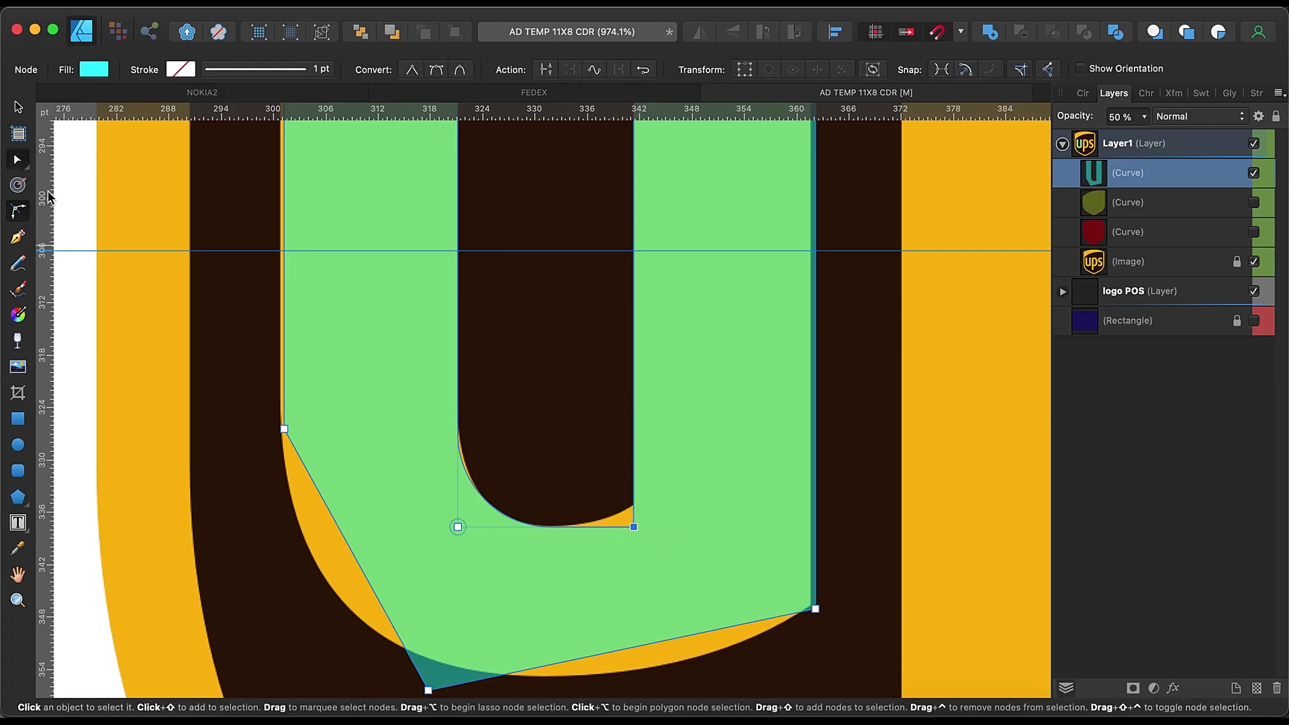
{"action": "left_click_drag", "start_coordinate": [635, 512], "coordinate": [605, 526]}
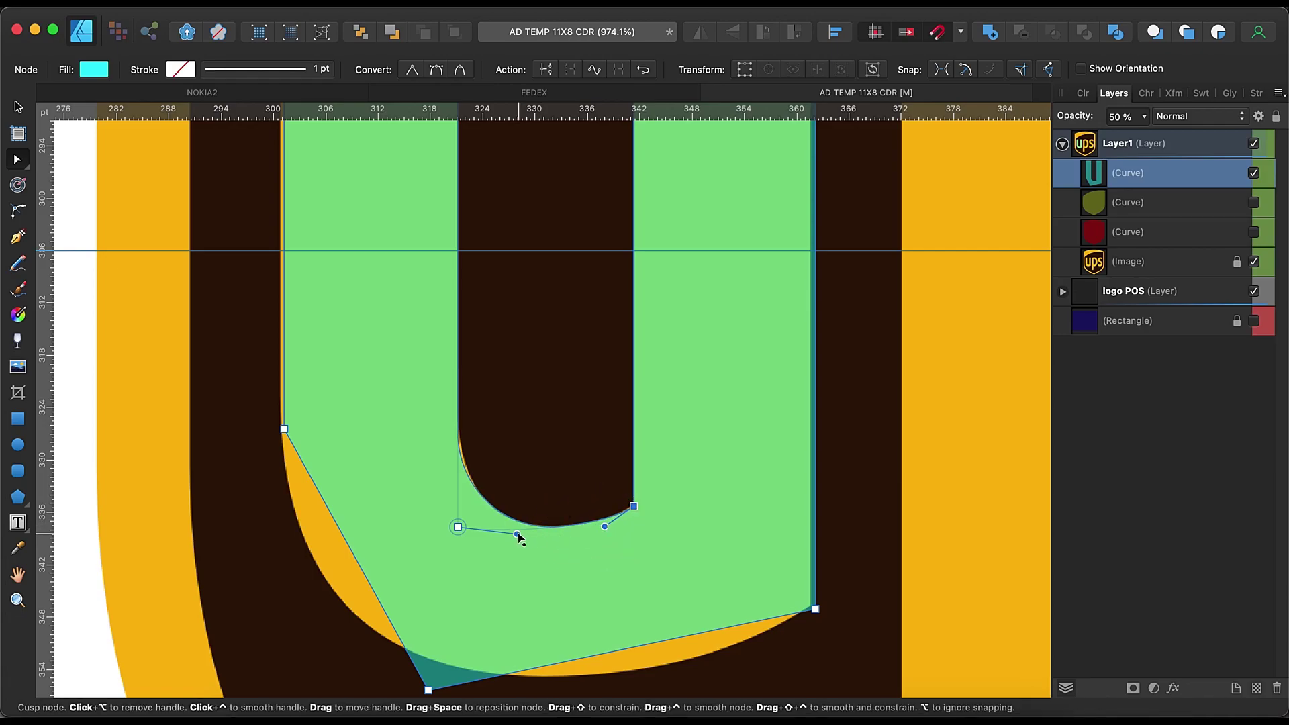
{"action": "left_click_drag", "start_coordinate": [505, 535], "coordinate": [504, 534]}
{"action": "scroll", "coordinate": [510, 550], "scroll_direction": "down", "scroll_amount": 2}
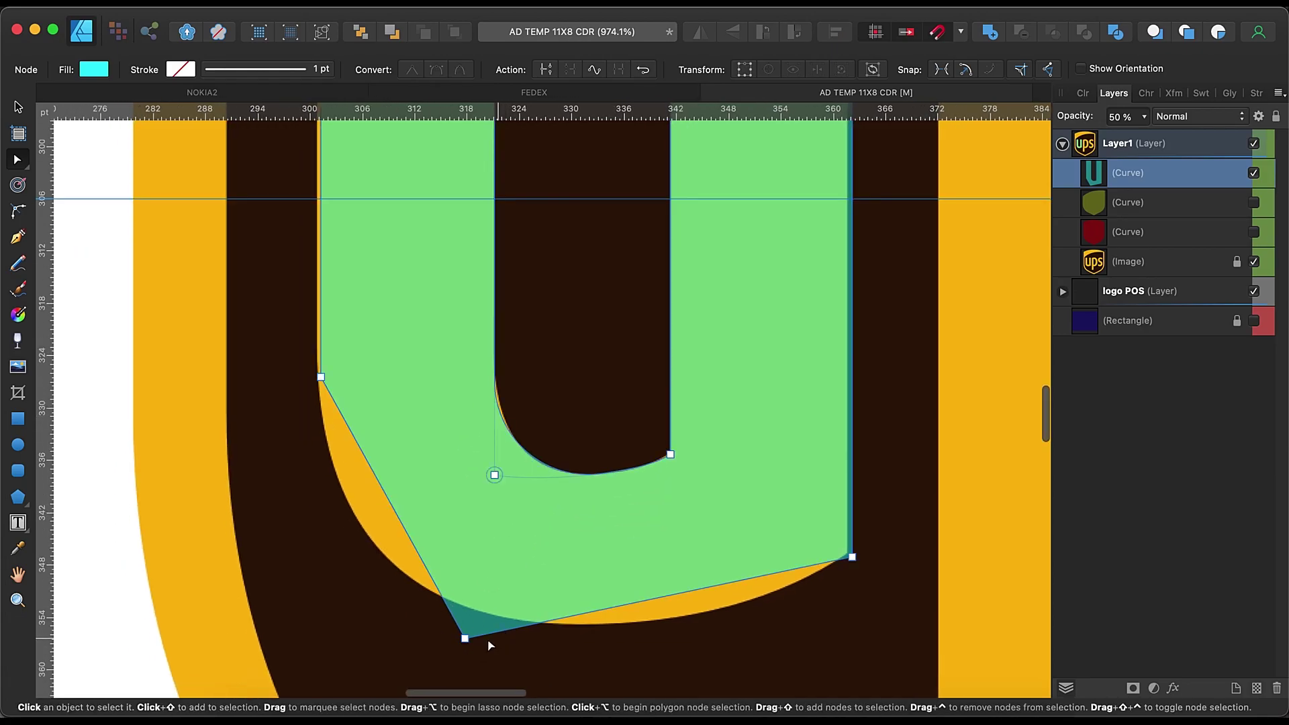
{"action": "mouse_move", "coordinate": [466, 631]}
{"action": "left_mouse_down"}
{"action": "mouse_move", "coordinate": [378, 679]}
{"action": "mouse_move", "coordinate": [432, 690]}
{"action": "left_mouse_up"}
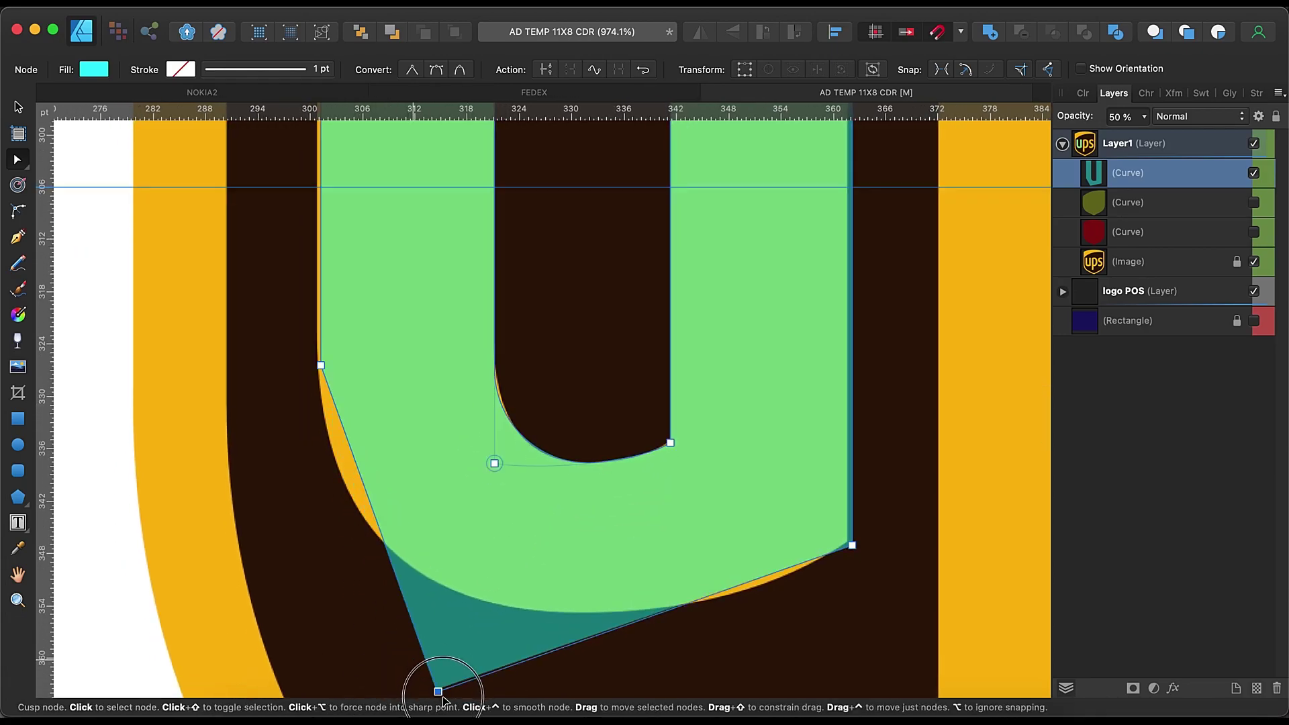
{"action": "scroll", "coordinate": [432, 671], "scroll_direction": "down", "scroll_amount": 2}
{"action": "left_click_drag", "start_coordinate": [432, 629], "coordinate": [445, 670]}
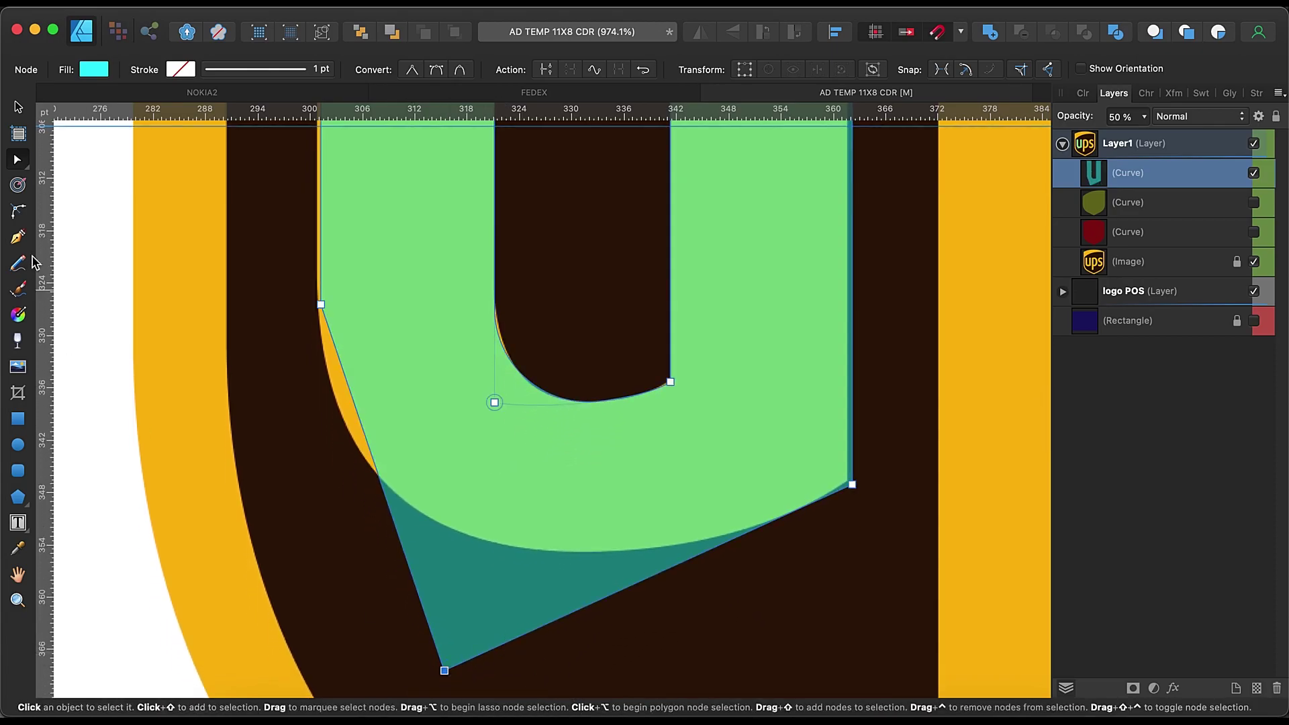
{"action": "scroll", "coordinate": [342, 355], "scroll_direction": "up", "scroll_amount": 10}
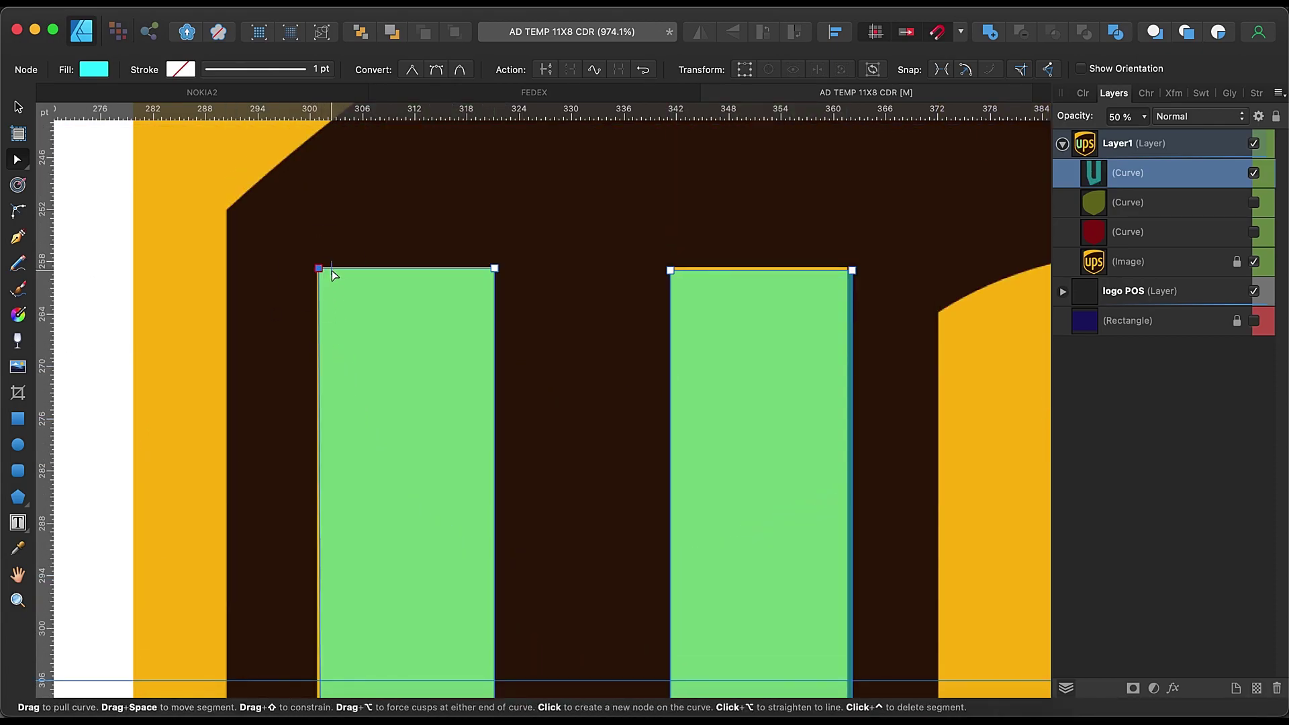
{"action": "scroll", "coordinate": [389, 342], "scroll_direction": "down", "scroll_amount": 5}
{"action": "scroll", "coordinate": [425, 605], "scroll_direction": "down", "scroll_amount": 3}
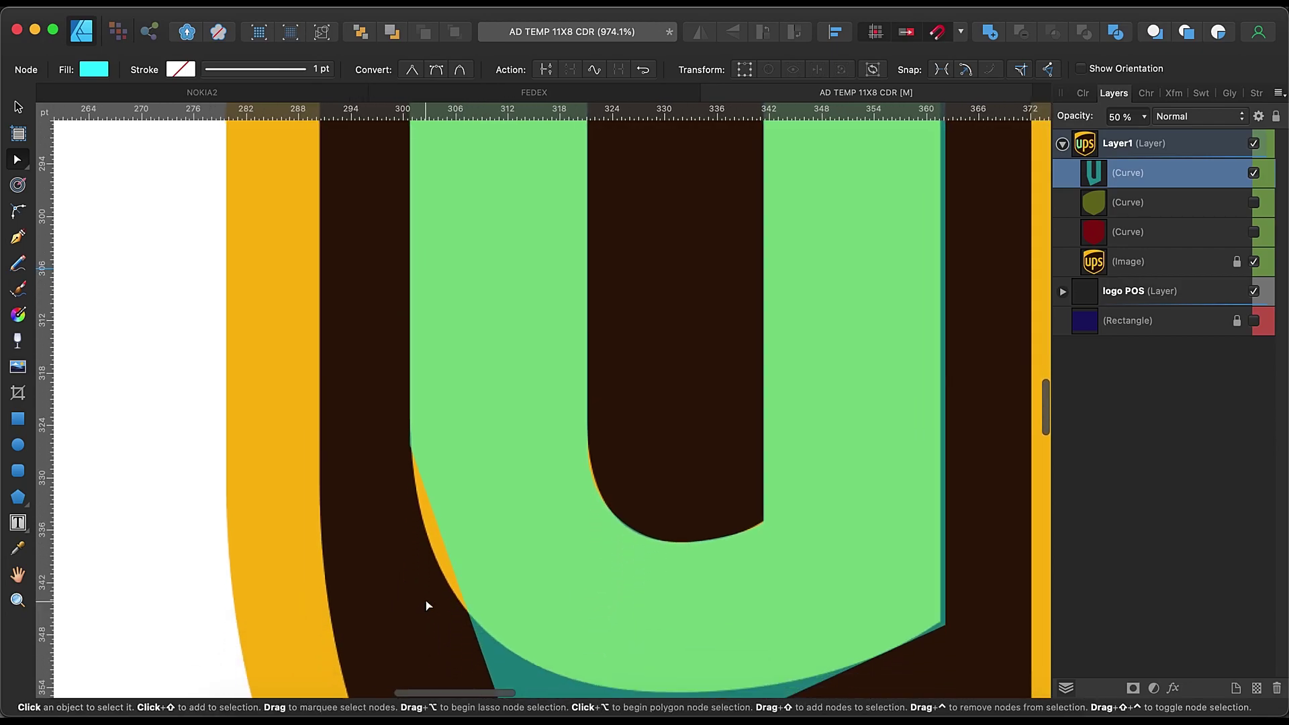
{"action": "scroll", "coordinate": [426, 606], "scroll_direction": "down", "scroll_amount": 3}
Lower the u's left outer node and round its outer bottom corner smoothly.
{"action": "left_click_drag", "start_coordinate": [436, 299], "coordinate": [436, 312]}
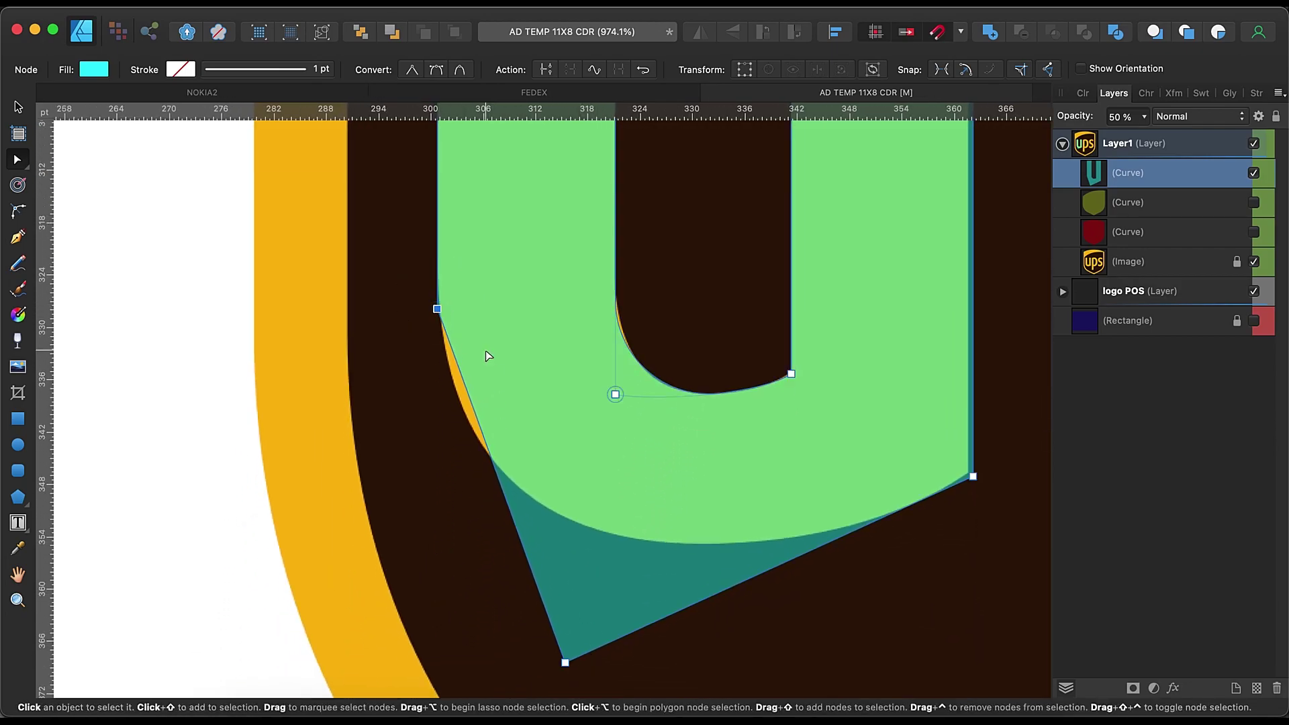
{"action": "key", "text": "c"}
{"action": "mouse_move", "coordinate": [565, 663]}
{"action": "left_mouse_down"}
{"action": "mouse_move", "coordinate": [612, 411]}
{"action": "mouse_move", "coordinate": [636, 175]}
{"action": "mouse_move", "coordinate": [554, 356]}
{"action": "left_mouse_up"}
{"action": "key", "text": "a"}
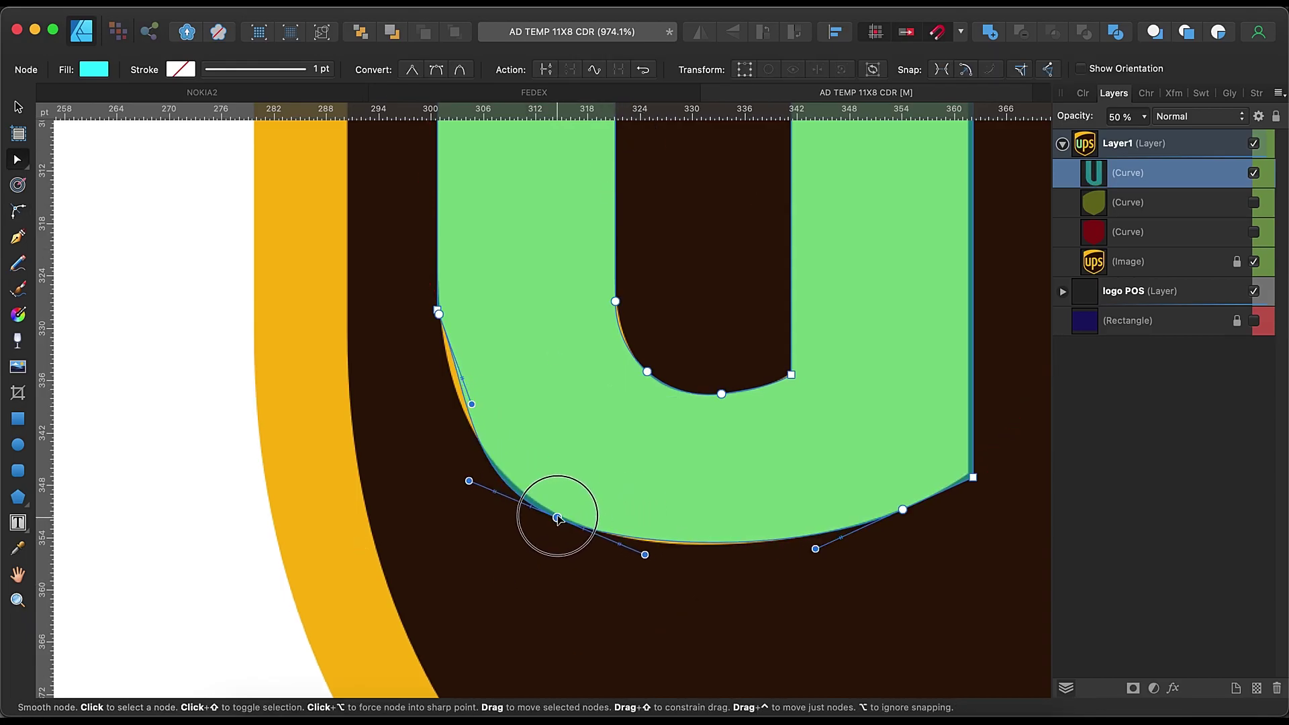
{"action": "left_click_drag", "start_coordinate": [658, 568], "coordinate": [649, 565]}
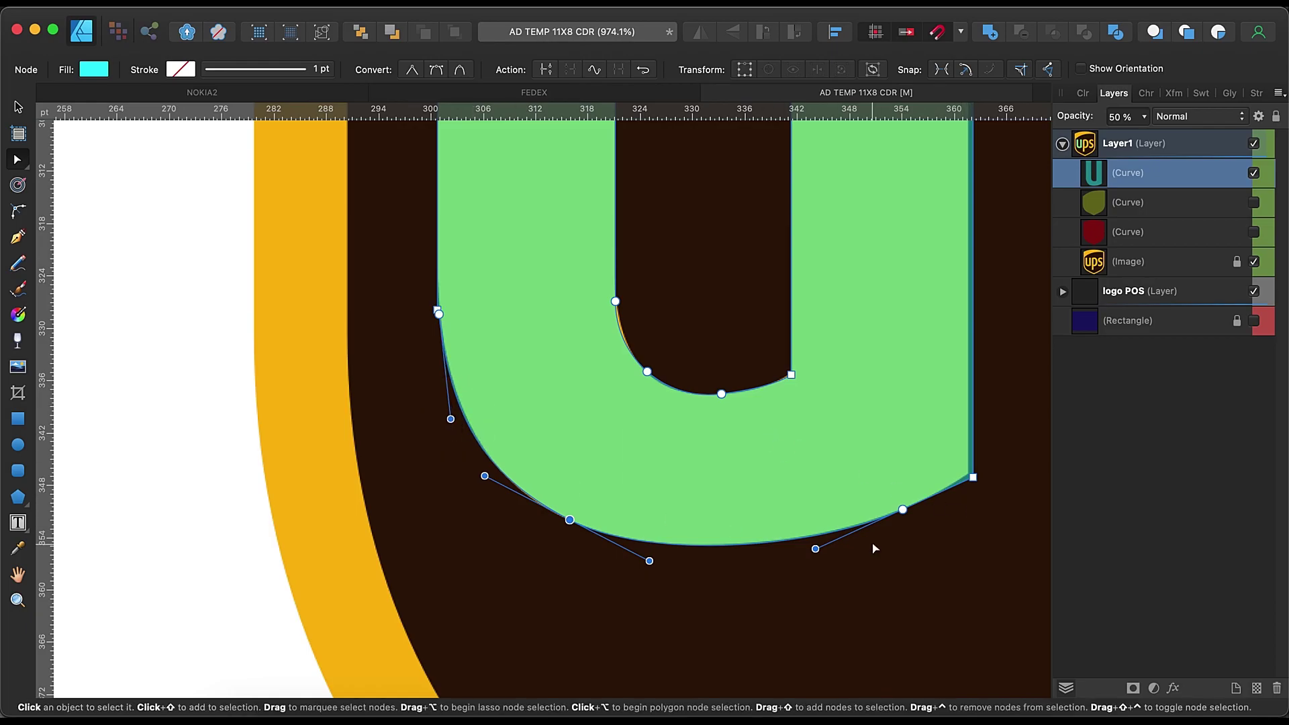
Zoom out and move the u tracing left beside the shield.
{"action": "key", "text": "ctrl+0"}
{"action": "key", "text": "v"}
{"action": "left_click_drag", "start_coordinate": [851, 527], "coordinate": [623, 527]}
Lengthen the u's bottom-right outer node handle to smooth the outer curve.
{"action": "left_click", "coordinate": [604, 524]}
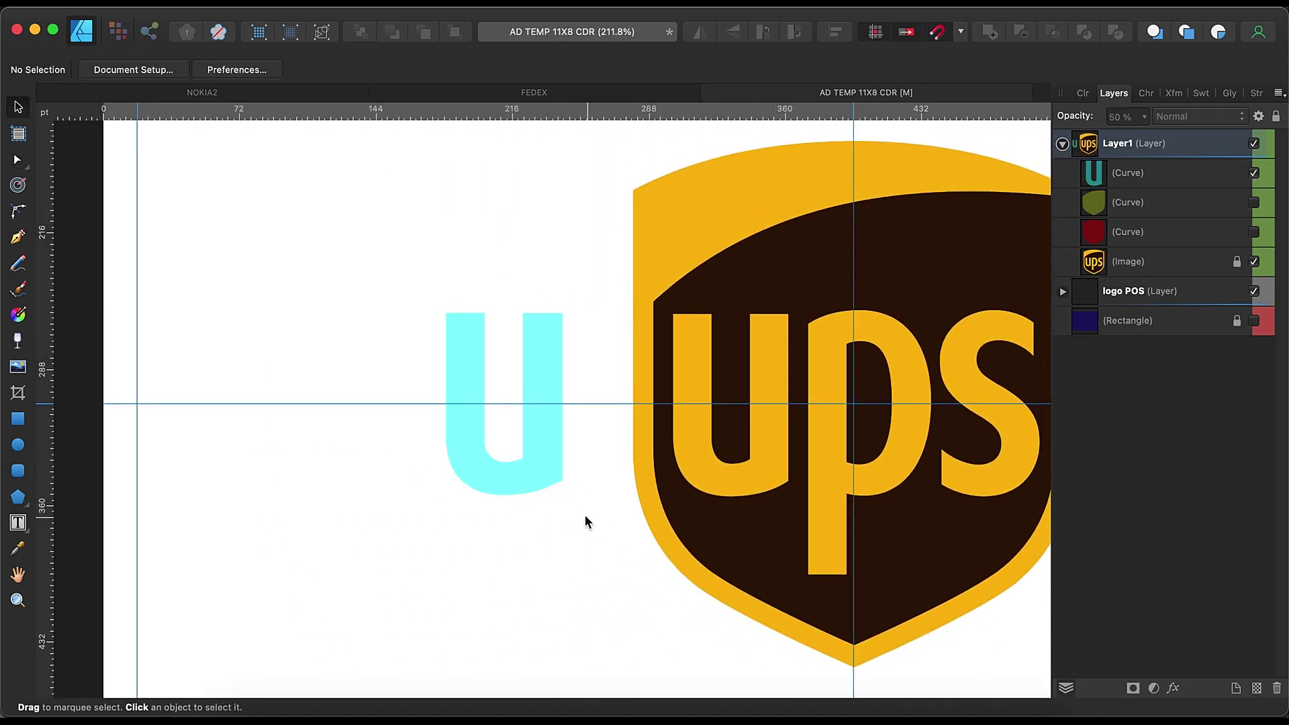
{"action": "scroll", "coordinate": [557, 503], "scroll_direction": "up", "scroll_amount": 5}
{"action": "left_click", "coordinate": [527, 433]}
{"action": "key", "text": "a"}
{"action": "left_click", "coordinate": [518, 442]}
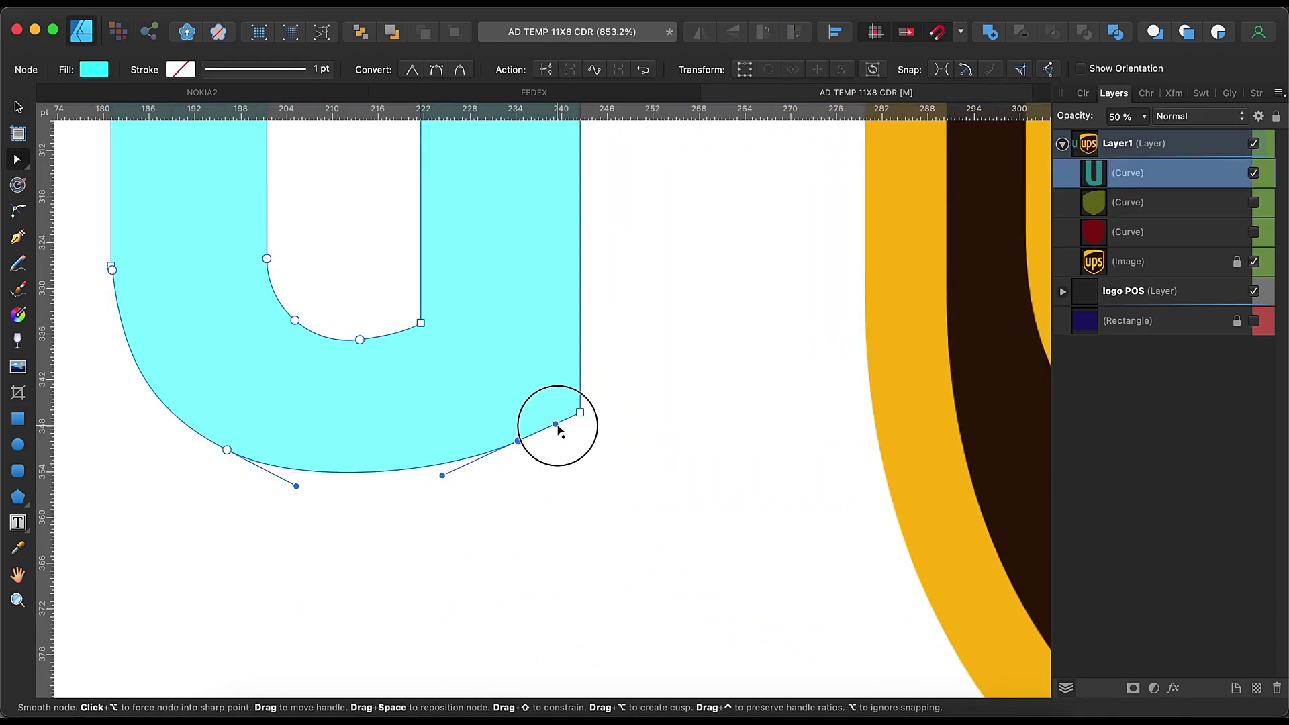
{"action": "left_click_drag", "start_coordinate": [552, 428], "coordinate": [556, 424]}
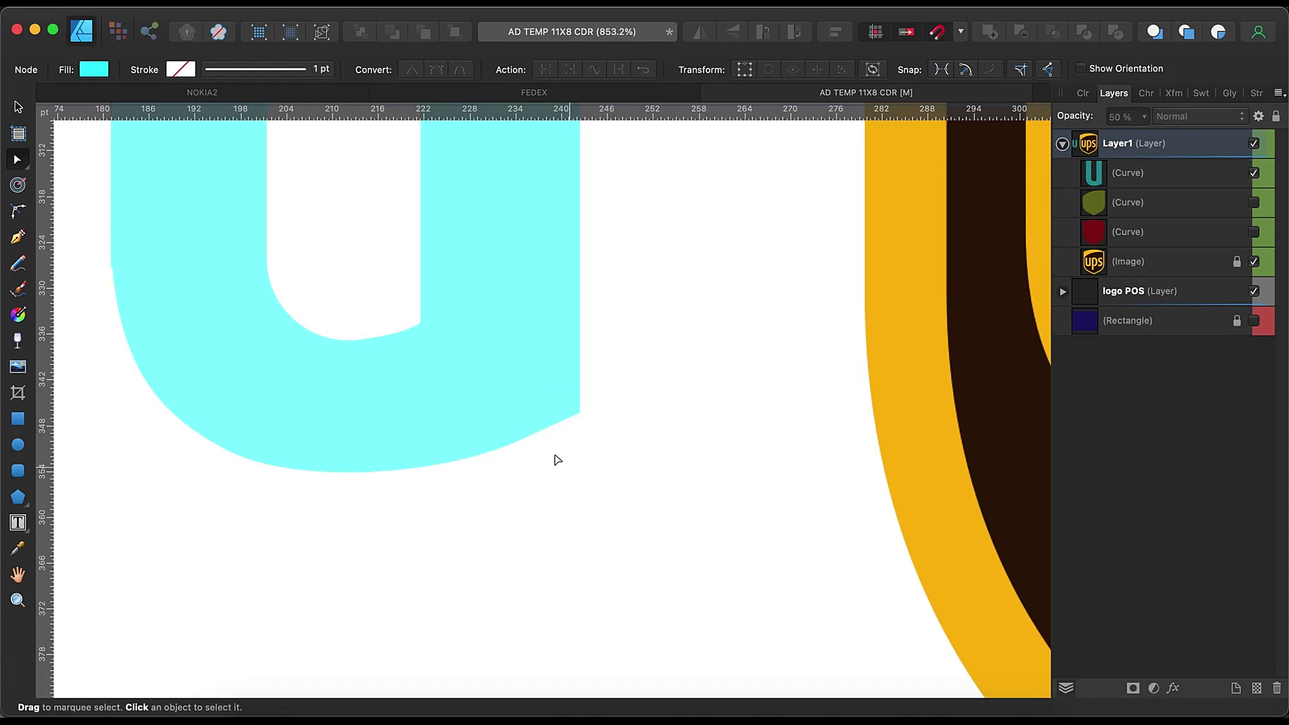
{"action": "left_click", "coordinate": [437, 470]}
{"action": "scroll", "coordinate": [618, 504], "scroll_direction": "down", "scroll_amount": 5}
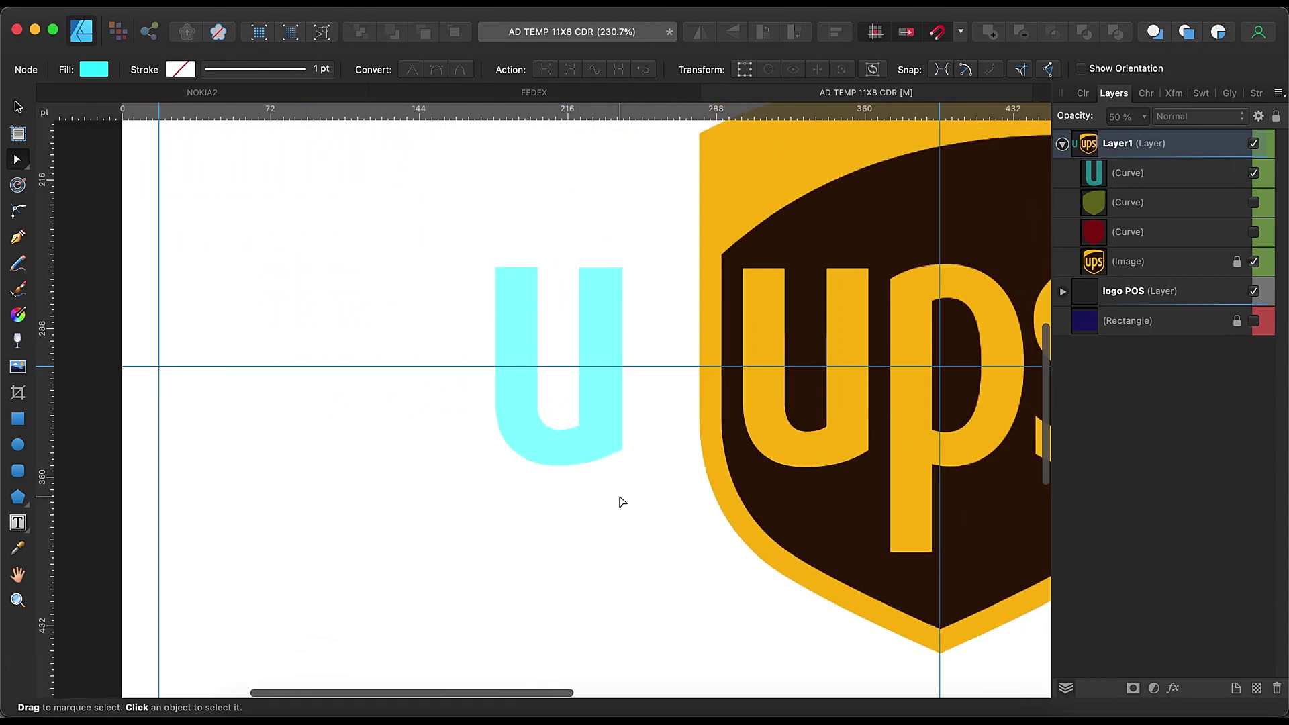
Move the cyan u back over the reference logo's u.
{"action": "left_click", "coordinate": [546, 444]}
{"action": "key", "text": "v"}
{"action": "left_click_drag", "start_coordinate": [545, 443], "coordinate": [785, 445]}
{"action": "scroll", "coordinate": [785, 445], "scroll_direction": "up", "scroll_amount": 2}
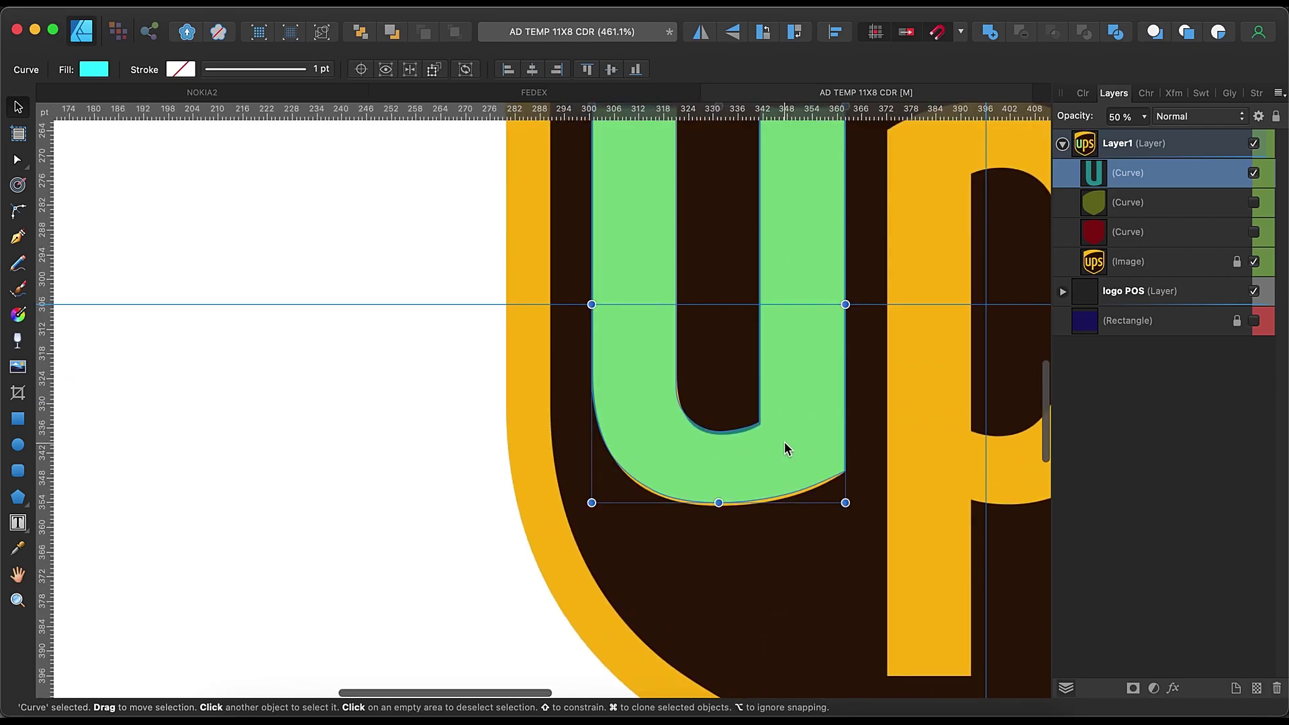
{"action": "scroll", "coordinate": [785, 445], "scroll_direction": "up", "scroll_amount": 3}
Stretch the U to about 96.8 pt tall to match the reference bottom, then deselect.
{"action": "left_click_drag", "start_coordinate": [638, 583], "coordinate": [635, 588]}
{"action": "scroll", "coordinate": [699, 584], "scroll_direction": "up", "scroll_amount": 5}
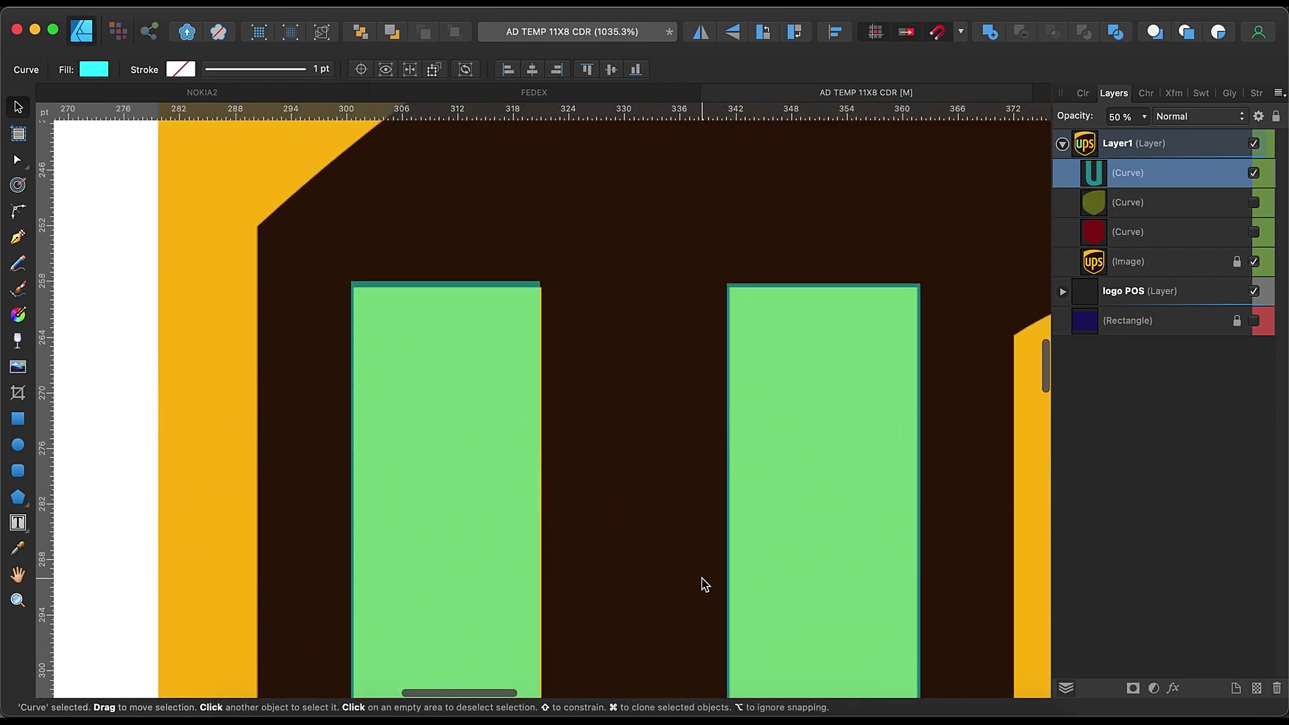
{"action": "key", "text": "a"}
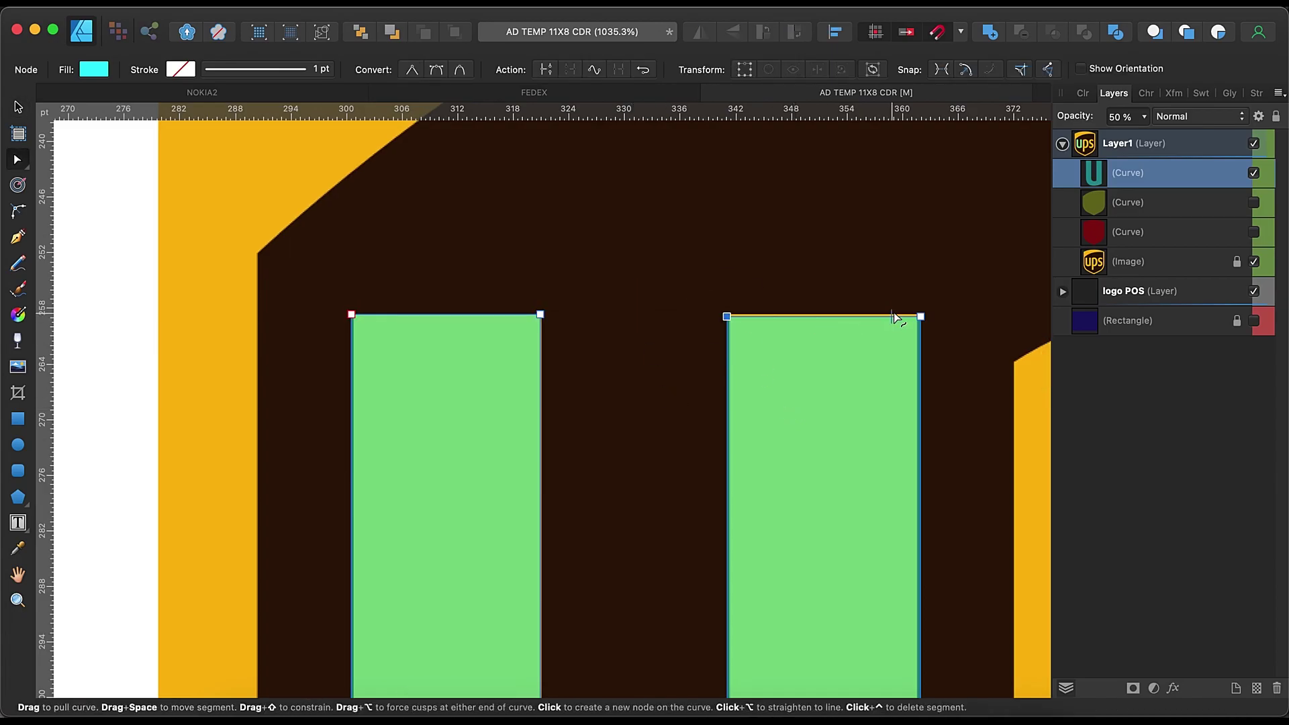
{"action": "left_click", "coordinate": [740, 267]}
{"action": "scroll", "coordinate": [663, 309], "scroll_direction": "down", "scroll_amount": 3}
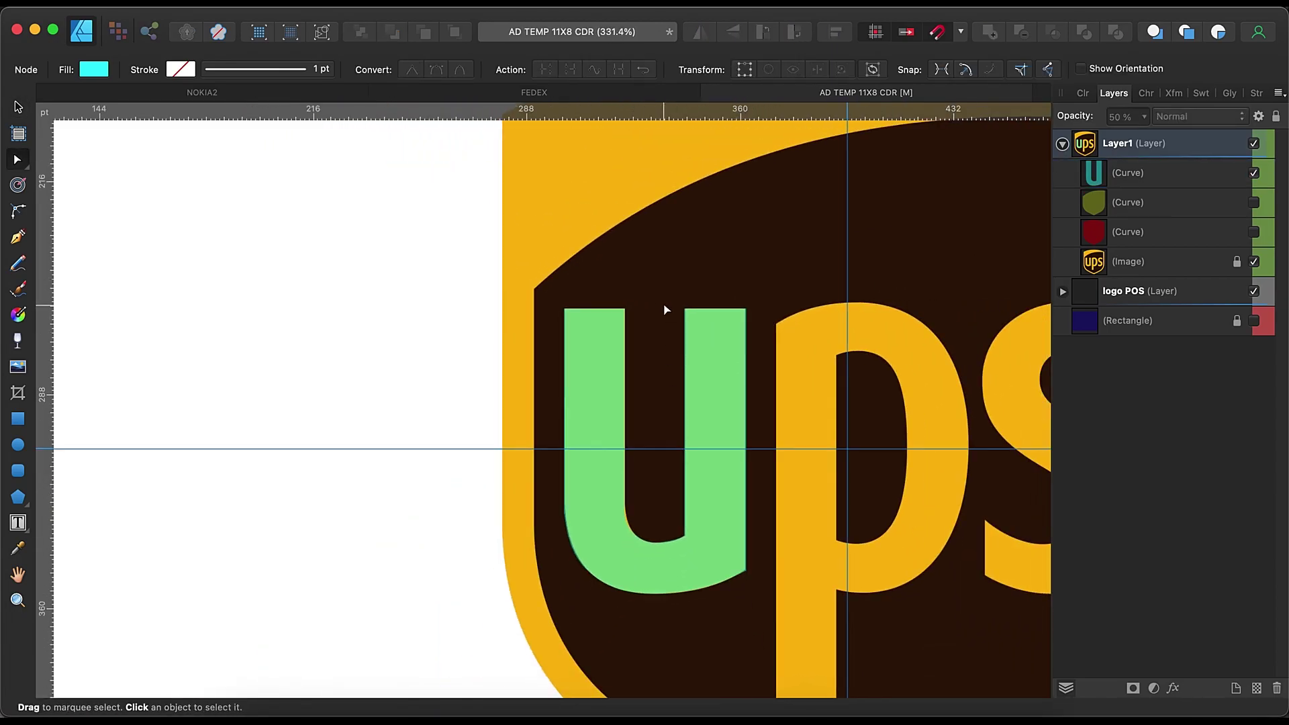
Draw a 53%-opacity rectangle over the p and align its top edge with the letter.
{"action": "key", "text": "m"}
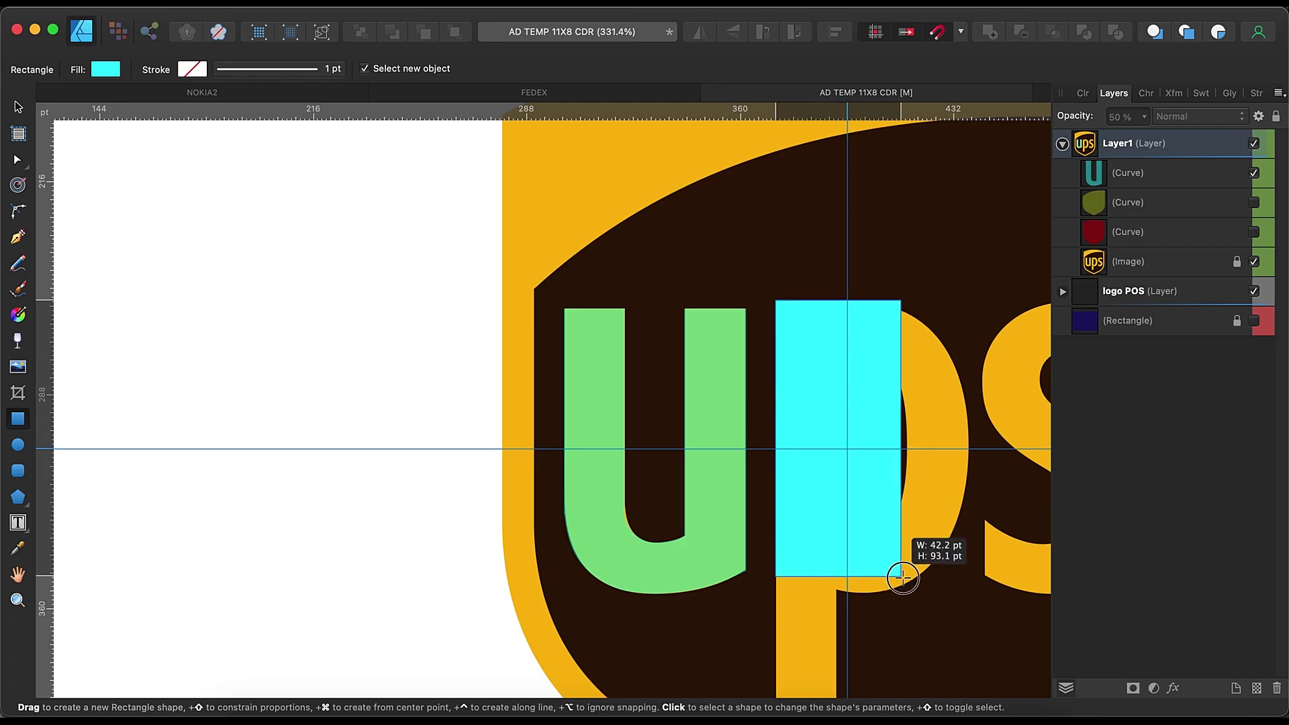
{"action": "left_click_drag", "start_coordinate": [773, 299], "coordinate": [969, 592]}
{"action": "left_click_drag", "start_coordinate": [1145, 117], "coordinate": [1074, 142]}
{"action": "scroll", "coordinate": [900, 374], "scroll_direction": "up", "scroll_amount": 5}
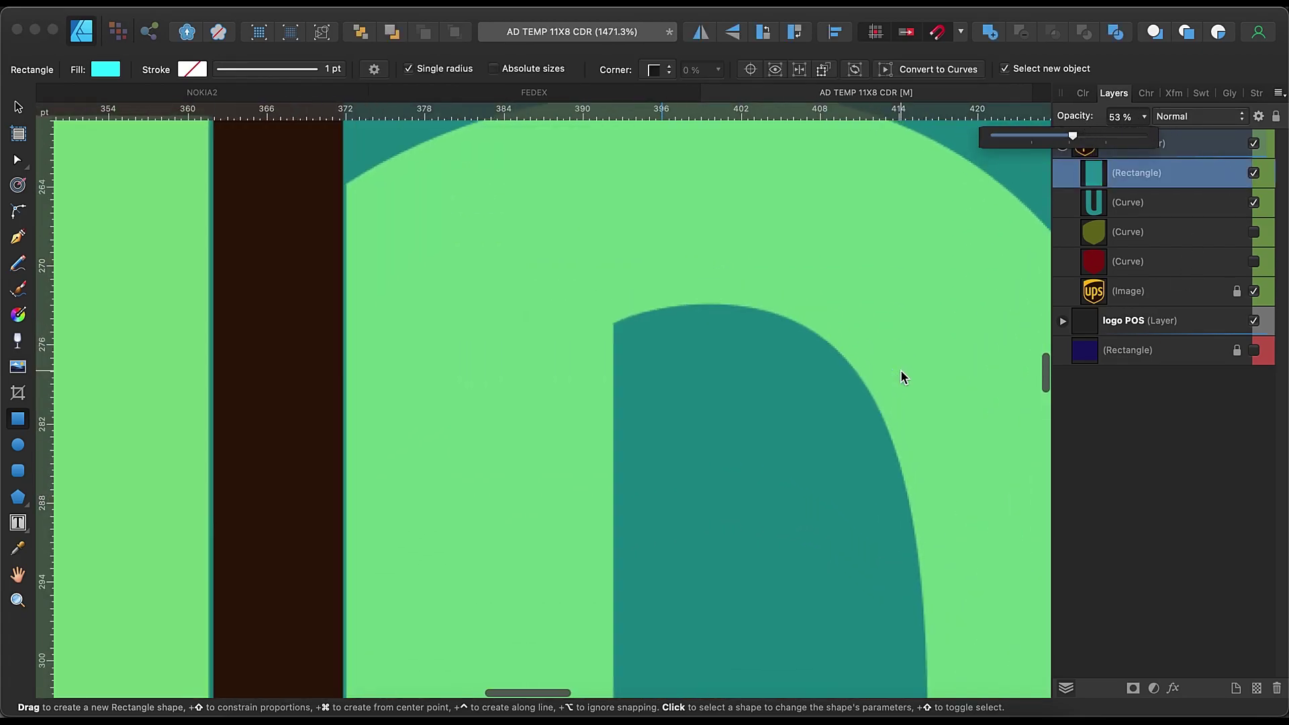
{"action": "scroll", "coordinate": [772, 279], "scroll_direction": "up", "scroll_amount": 3}
{"action": "left_click_drag", "start_coordinate": [771, 280], "coordinate": [774, 289]}
{"action": "scroll", "coordinate": [773, 289], "scroll_direction": "down", "scroll_amount": 5}
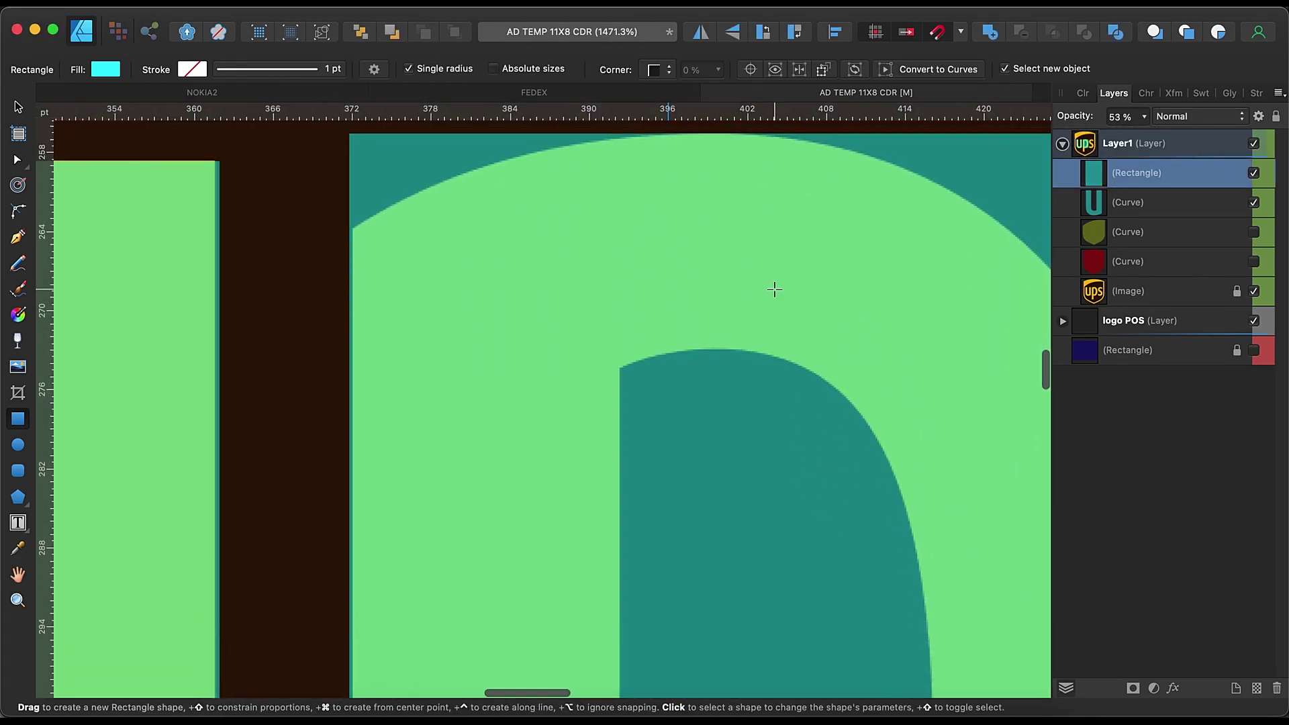
{"action": "scroll", "coordinate": [772, 288], "scroll_direction": "down", "scroll_amount": 5}
{"action": "scroll", "coordinate": [792, 322], "scroll_direction": "down", "scroll_amount": 5}
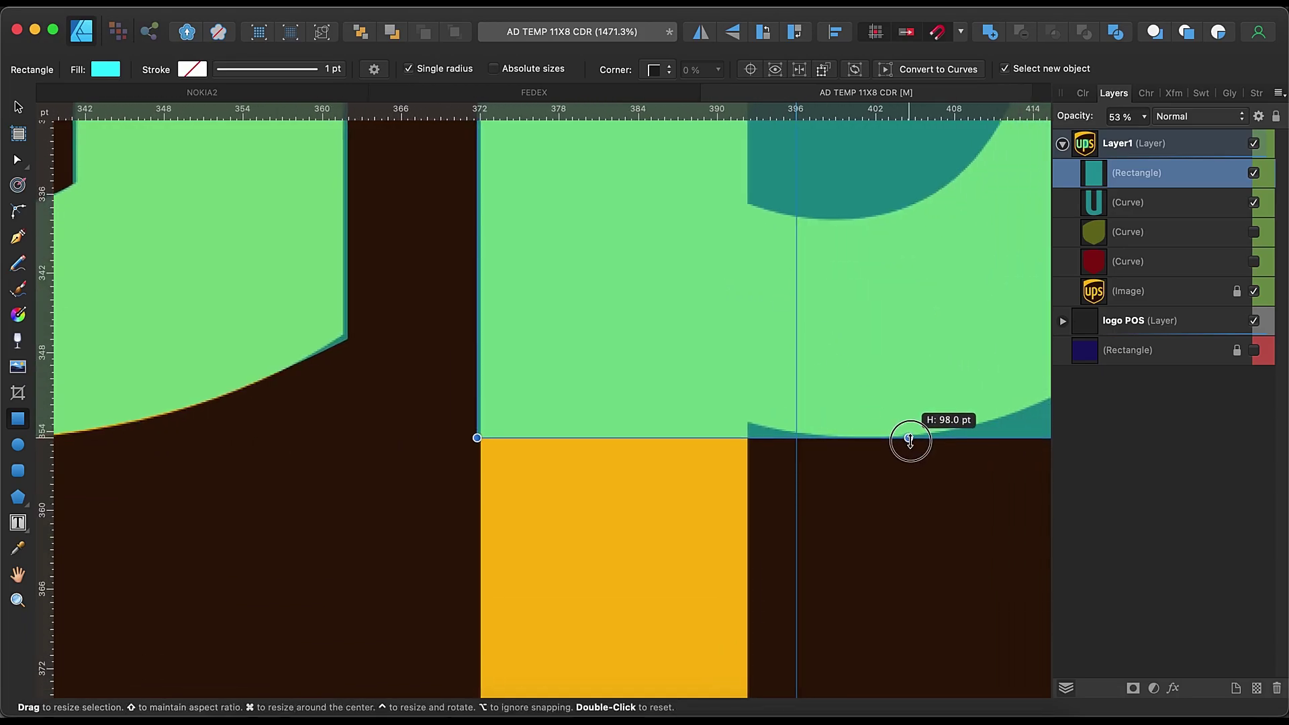
{"action": "scroll", "coordinate": [909, 439], "scroll_direction": "right", "scroll_amount": 5}
{"action": "scroll", "coordinate": [910, 440], "scroll_direction": "up", "scroll_amount": 5}
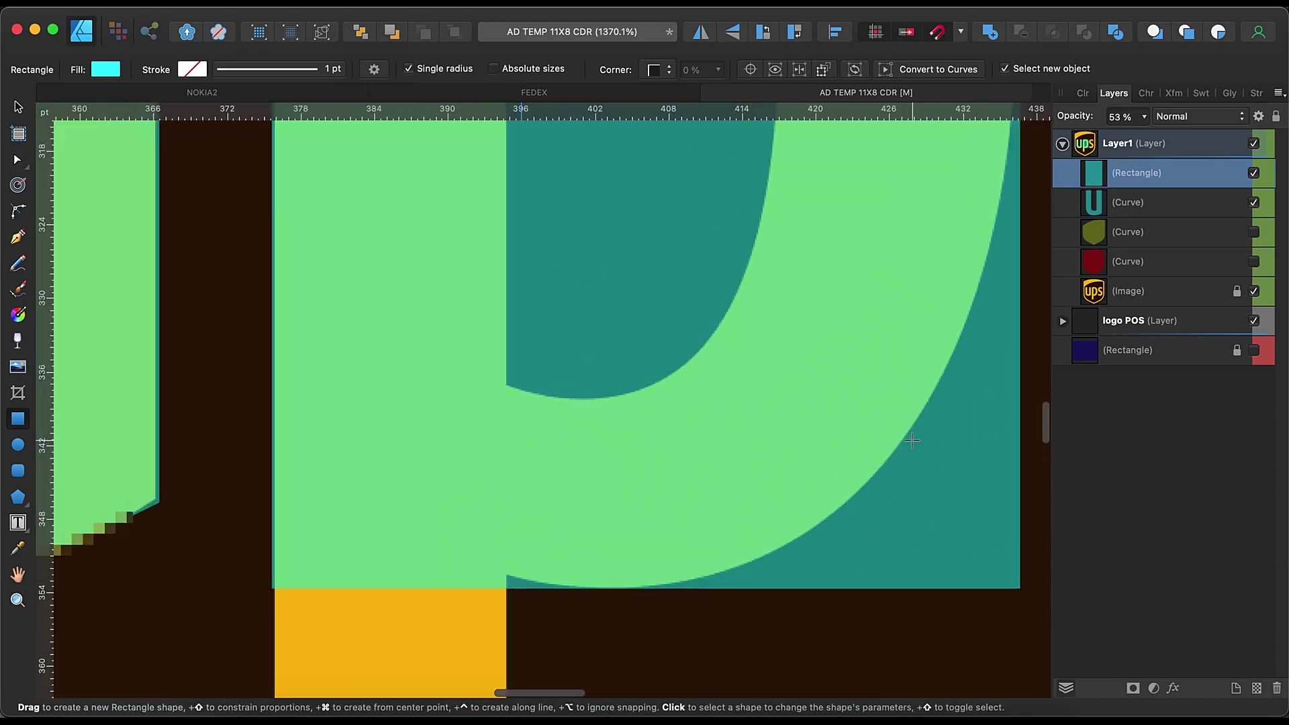
{"action": "scroll", "coordinate": [910, 440], "scroll_direction": "up", "scroll_amount": 3}
{"action": "scroll", "coordinate": [1003, 347], "scroll_direction": "up", "scroll_amount": 3}
{"action": "scroll", "coordinate": [1003, 347], "scroll_direction": "up", "scroll_amount": 1}
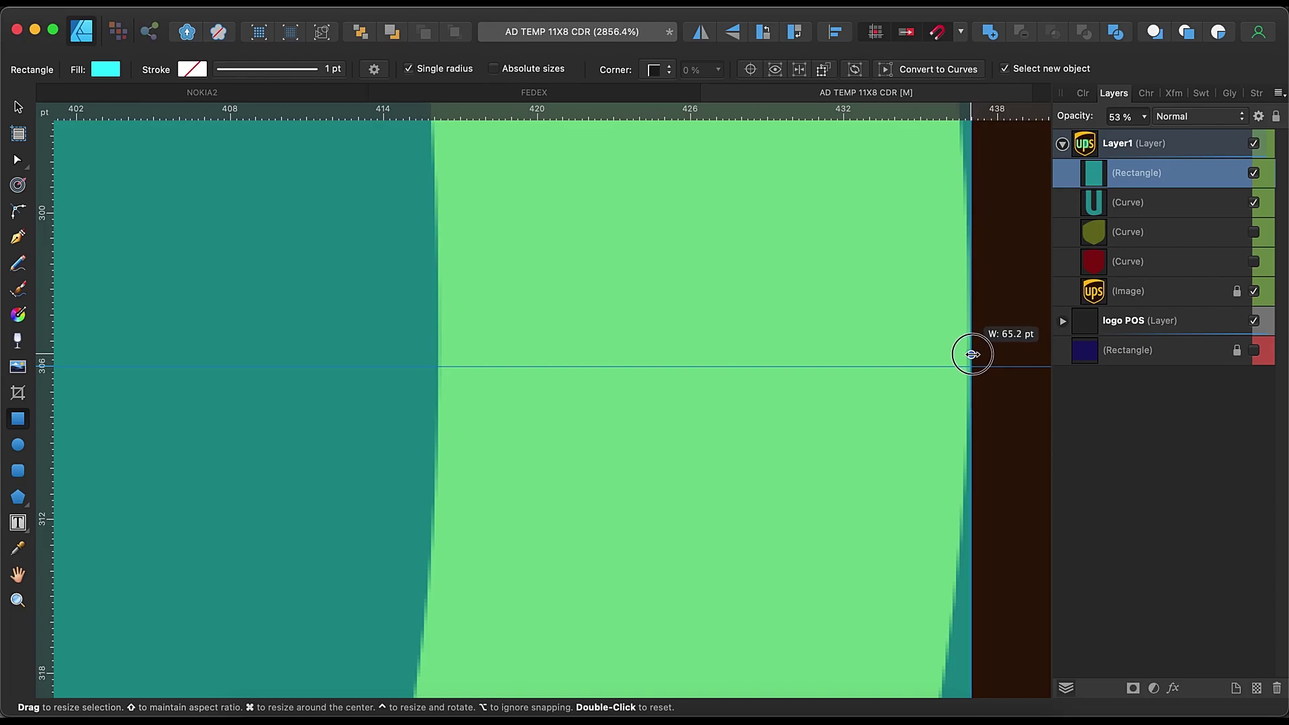
{"action": "scroll", "coordinate": [972, 354], "scroll_direction": "down", "scroll_amount": 3}
{"action": "scroll", "coordinate": [845, 336], "scroll_direction": "down", "scroll_amount": 10}
{"action": "key", "text": "a"}
{"action": "key", "text": "c"}
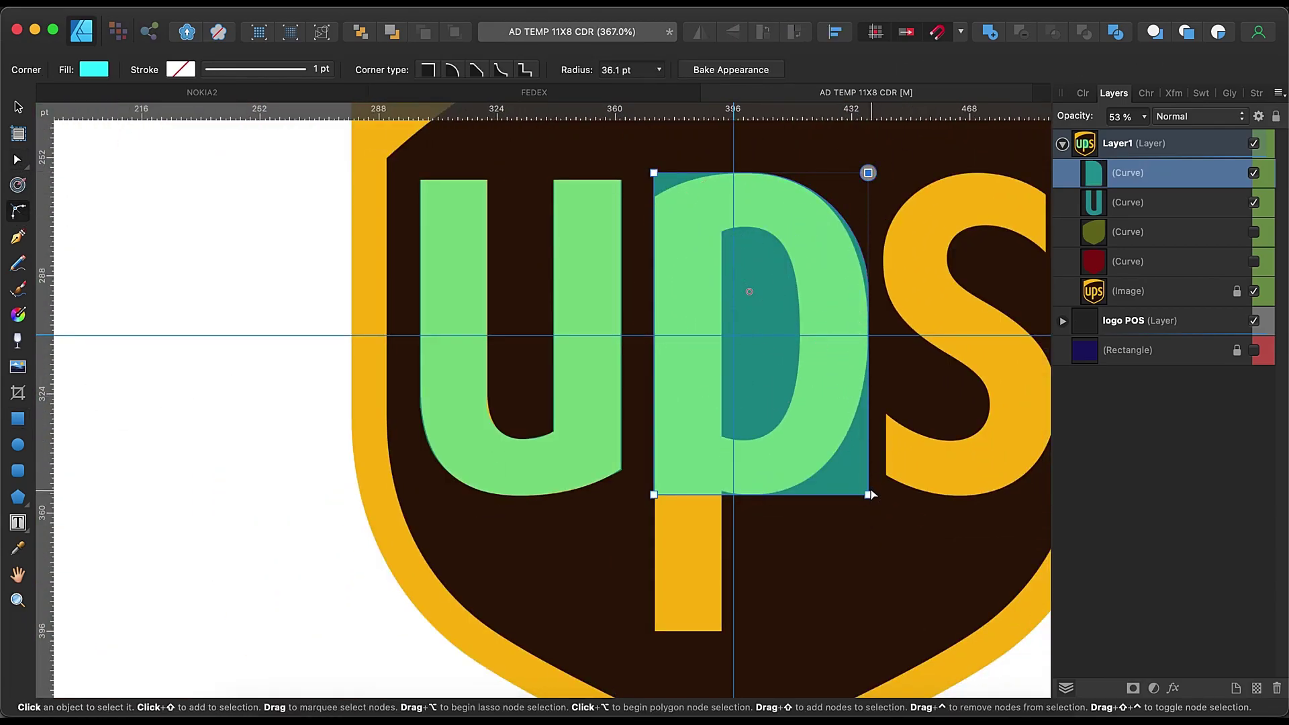
Round the shape's corner and bend the lower-right curve to match the bowl.
{"action": "left_click_drag", "start_coordinate": [868, 495], "coordinate": [753, 378]}
{"action": "scroll", "coordinate": [739, 400], "scroll_direction": "up", "scroll_amount": 2}
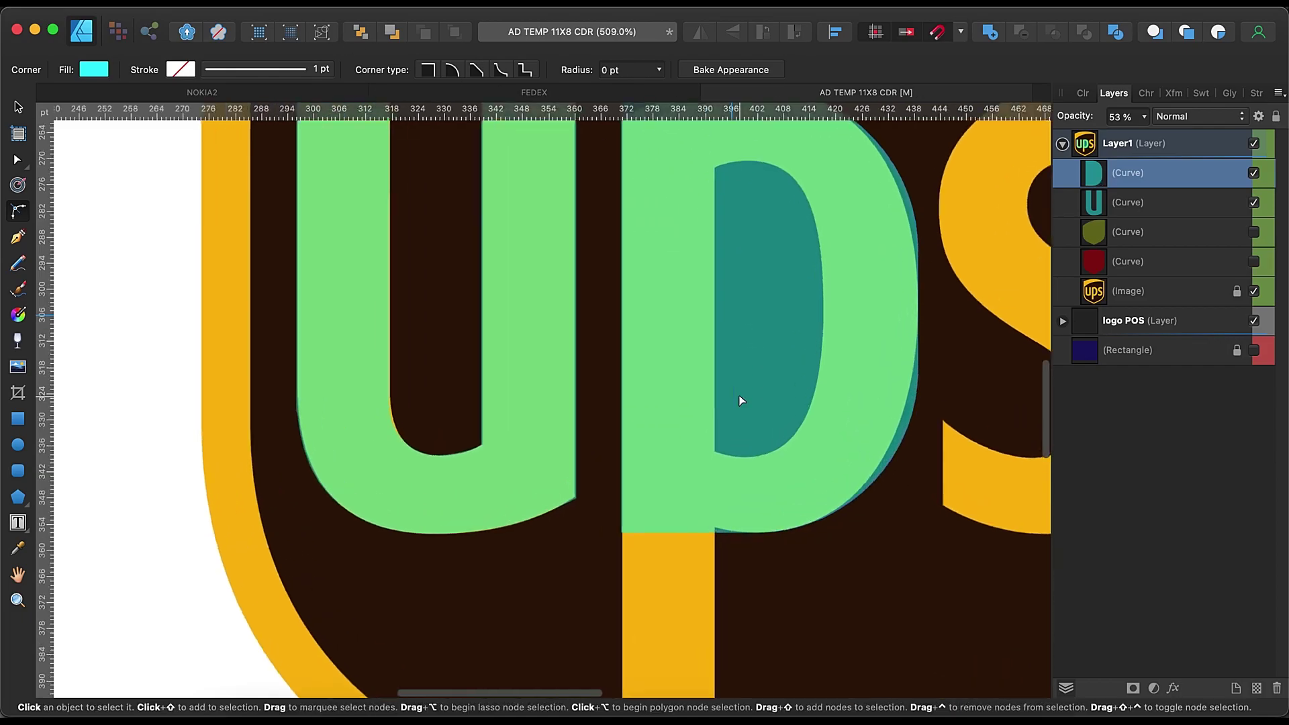
{"action": "scroll", "coordinate": [924, 524], "scroll_direction": "up", "scroll_amount": 2}
{"action": "left_click", "coordinate": [18, 161]}
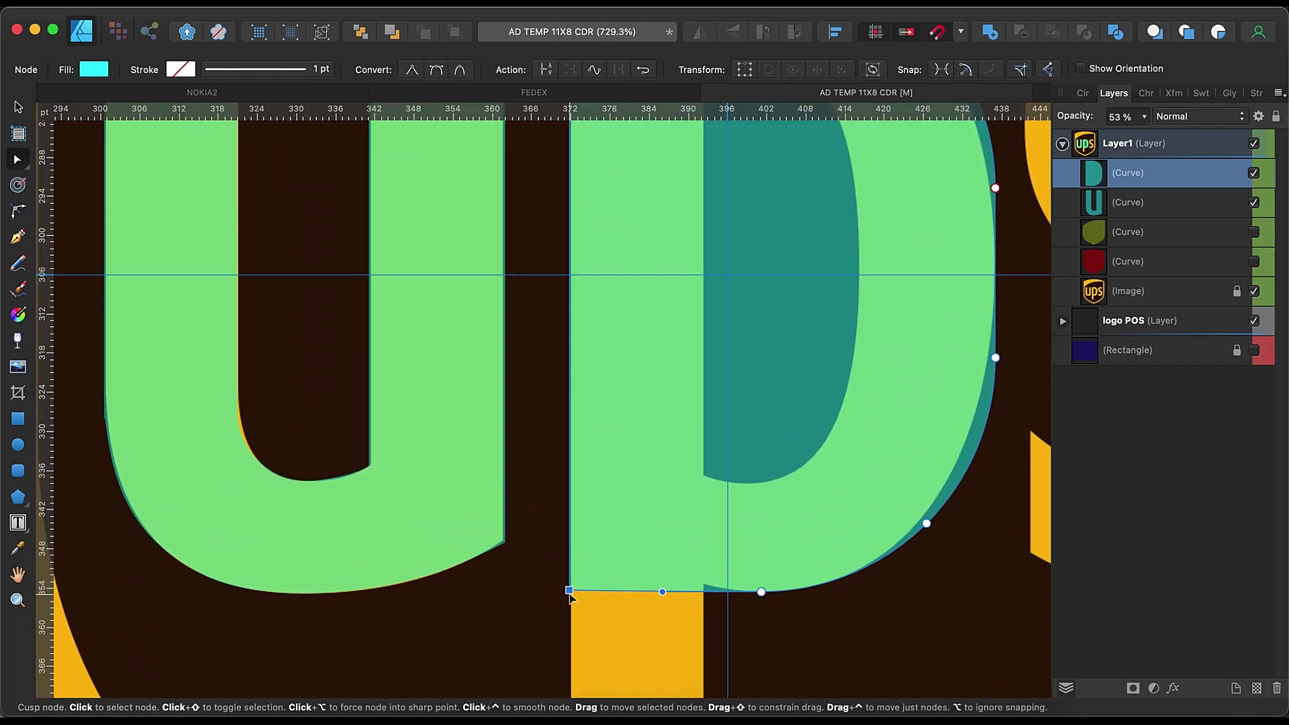
{"action": "key", "text": "Up"}
{"action": "key", "text": "Up"}
{"action": "key", "text": "Up"}
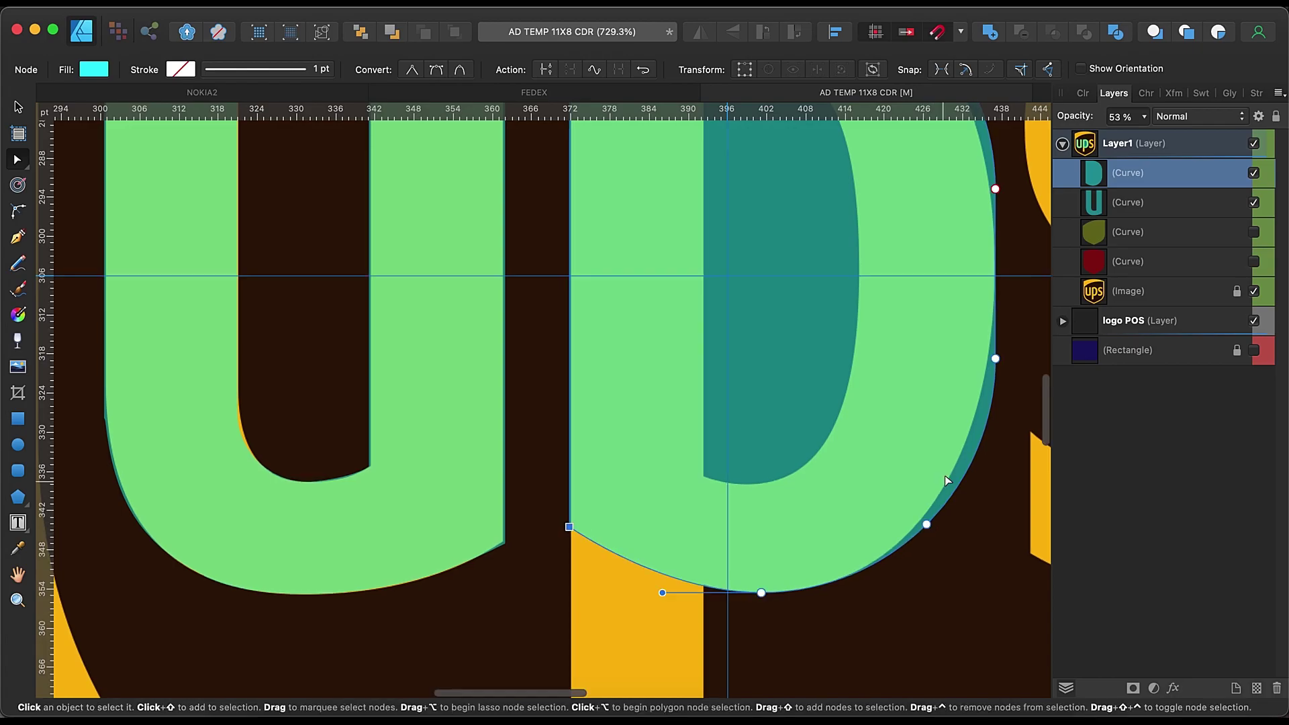
{"action": "left_click", "coordinate": [995, 358]}
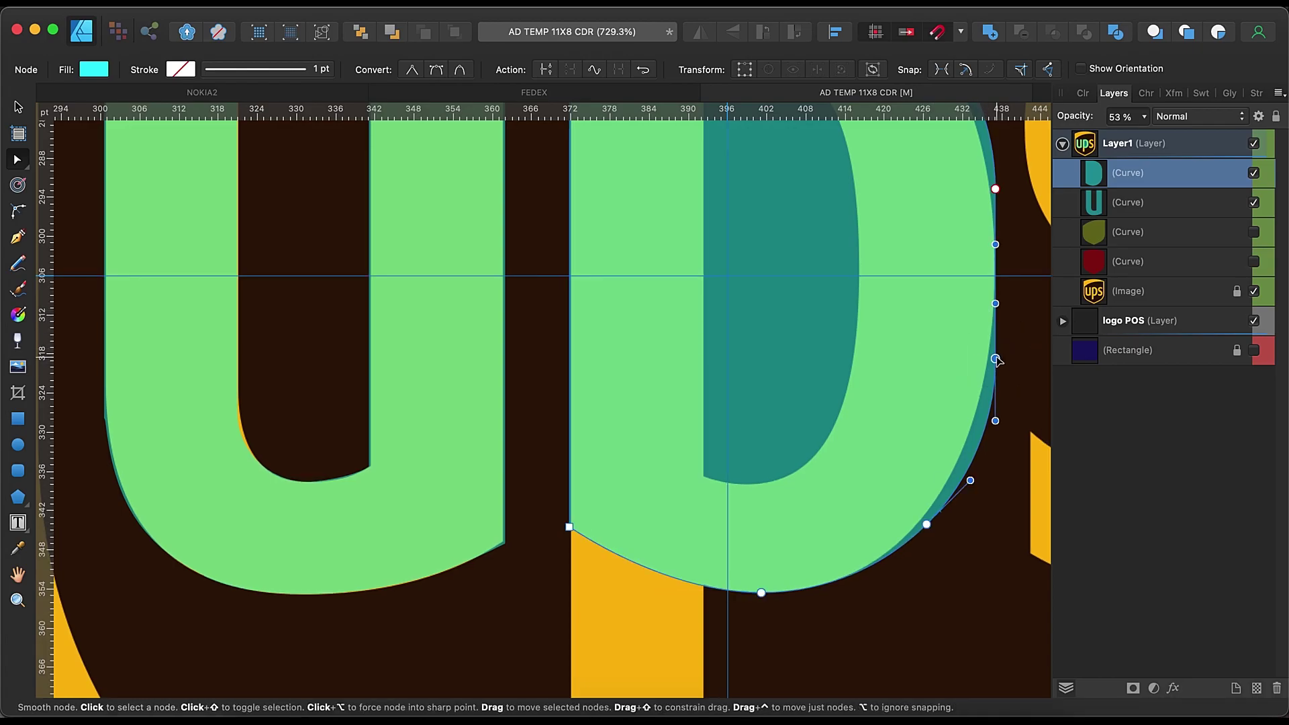
{"action": "left_click", "coordinate": [927, 525]}
{"action": "left_click_drag", "start_coordinate": [970, 481], "coordinate": [969, 472]}
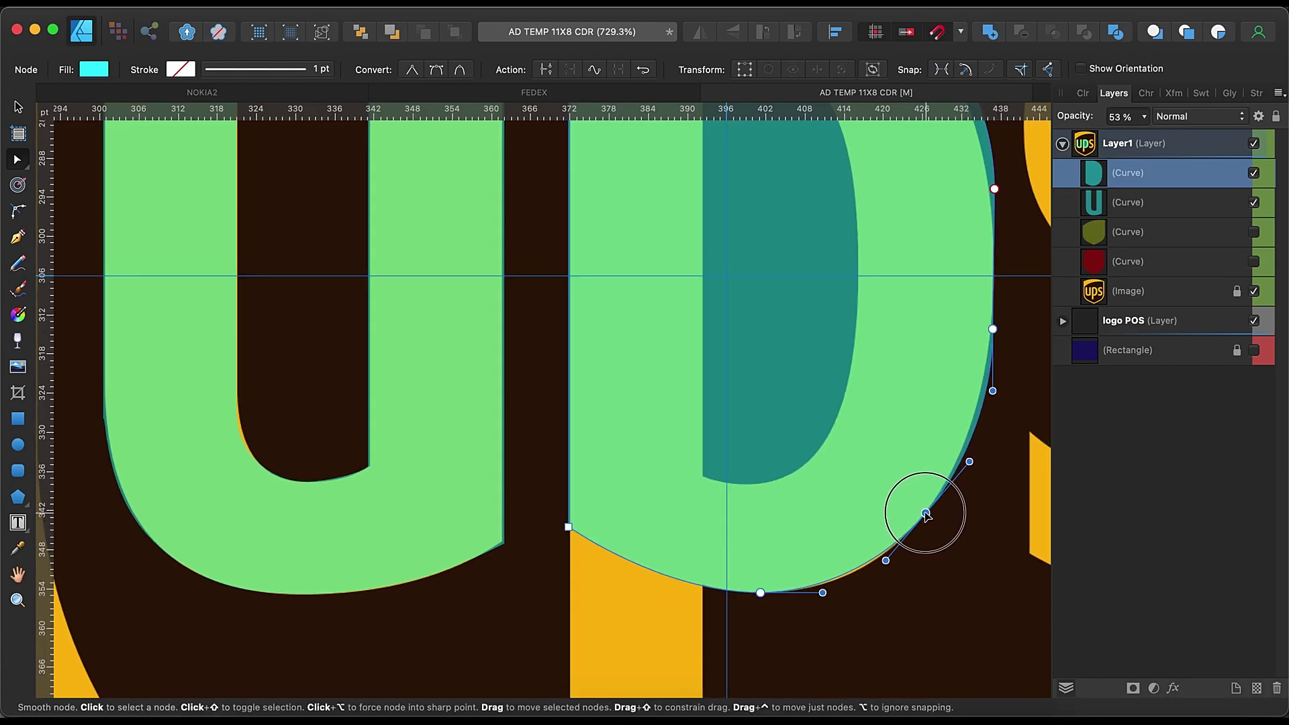
Lower the curve node onto the bowl's edge and snap the top-right node to the guide.
{"action": "scroll", "coordinate": [924, 523], "scroll_direction": "up", "scroll_amount": 3}
{"action": "left_click_drag", "start_coordinate": [909, 533], "coordinate": [910, 541]}
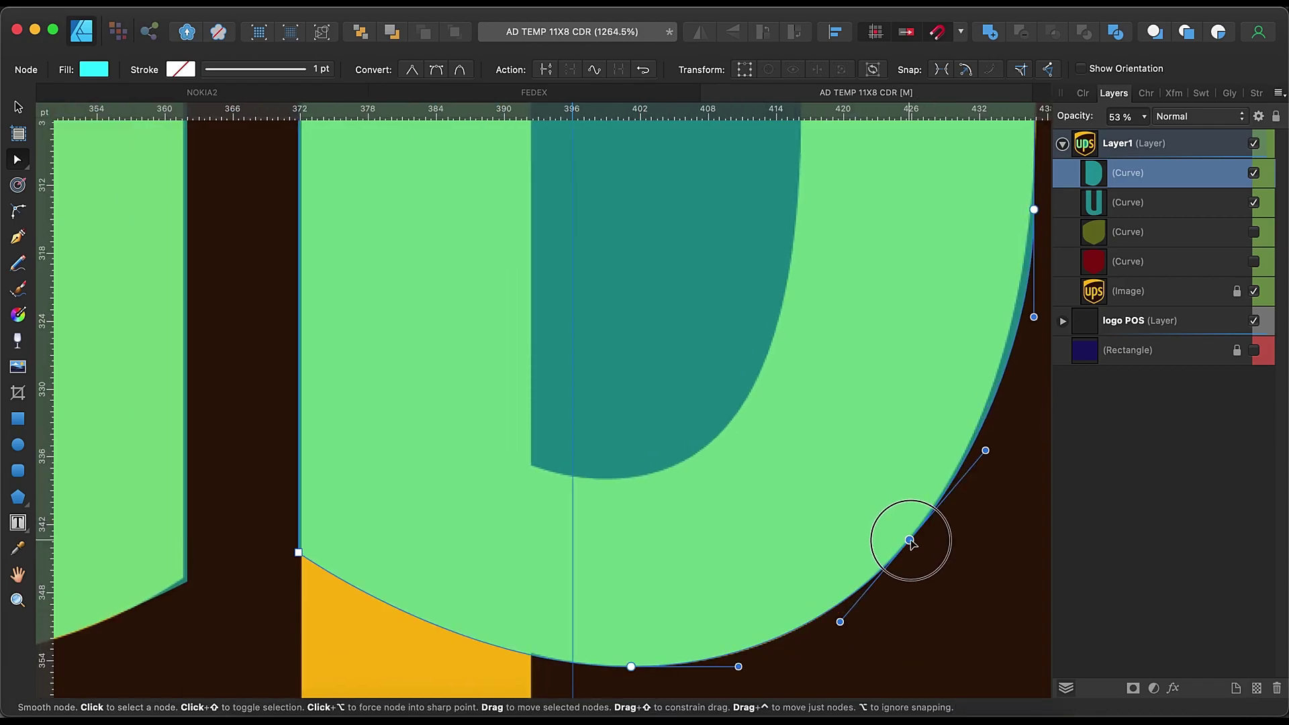
{"action": "scroll", "coordinate": [913, 545], "scroll_direction": "up", "scroll_amount": 3}
{"action": "scroll", "coordinate": [912, 545], "scroll_direction": "right", "scroll_amount": 2}
{"action": "left_click", "coordinate": [977, 313]}
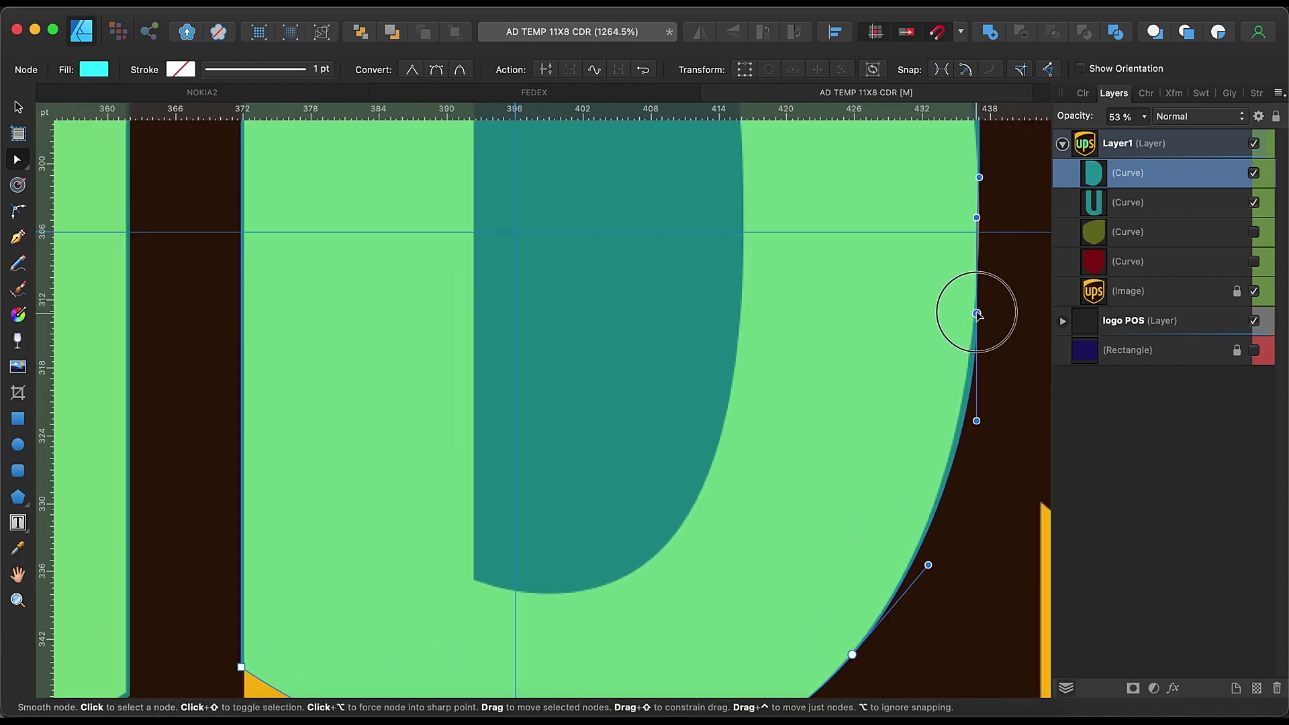
{"action": "left_click_drag", "start_coordinate": [978, 303], "coordinate": [978, 249]}
{"action": "left_click_drag", "start_coordinate": [975, 406], "coordinate": [976, 423]}
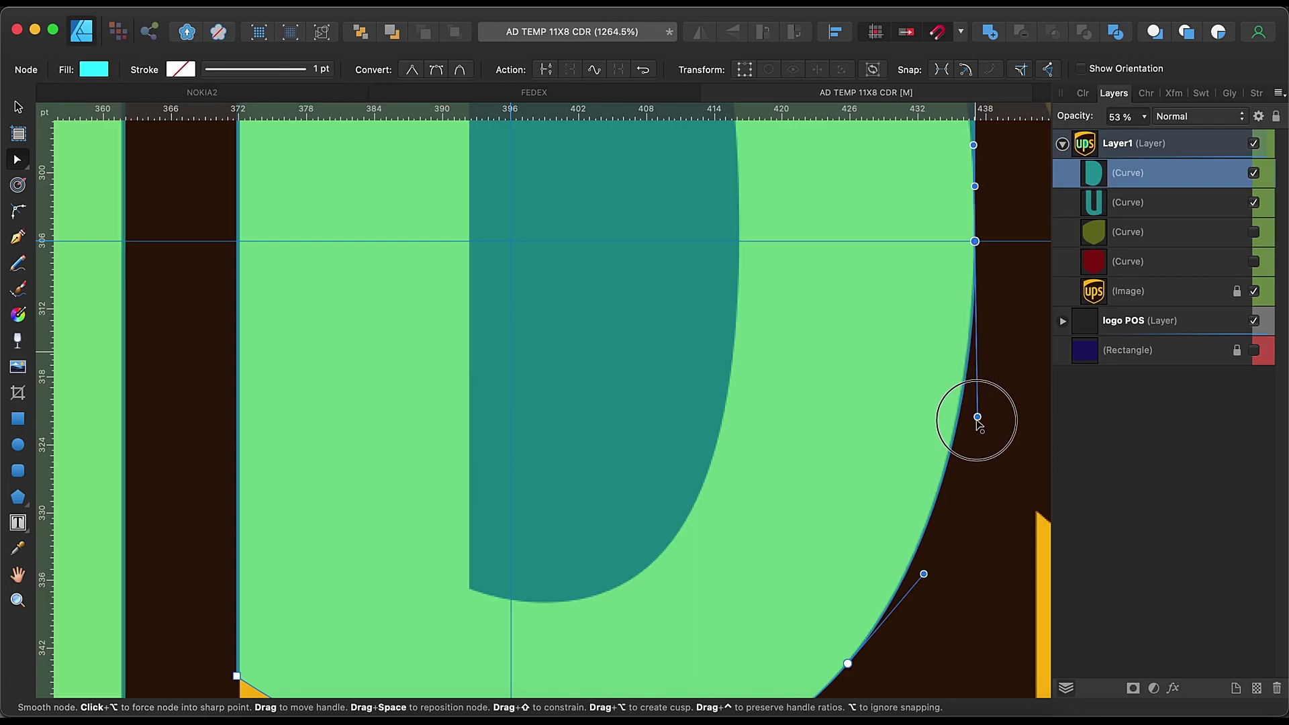
Draw a rectangle covering the top half of the bowl shape.
{"action": "scroll", "coordinate": [975, 422], "scroll_direction": "down", "scroll_amount": 3}
{"action": "scroll", "coordinate": [976, 437], "scroll_direction": "down", "scroll_amount": 2}
{"action": "scroll", "coordinate": [978, 452], "scroll_direction": "down", "scroll_amount": 2}
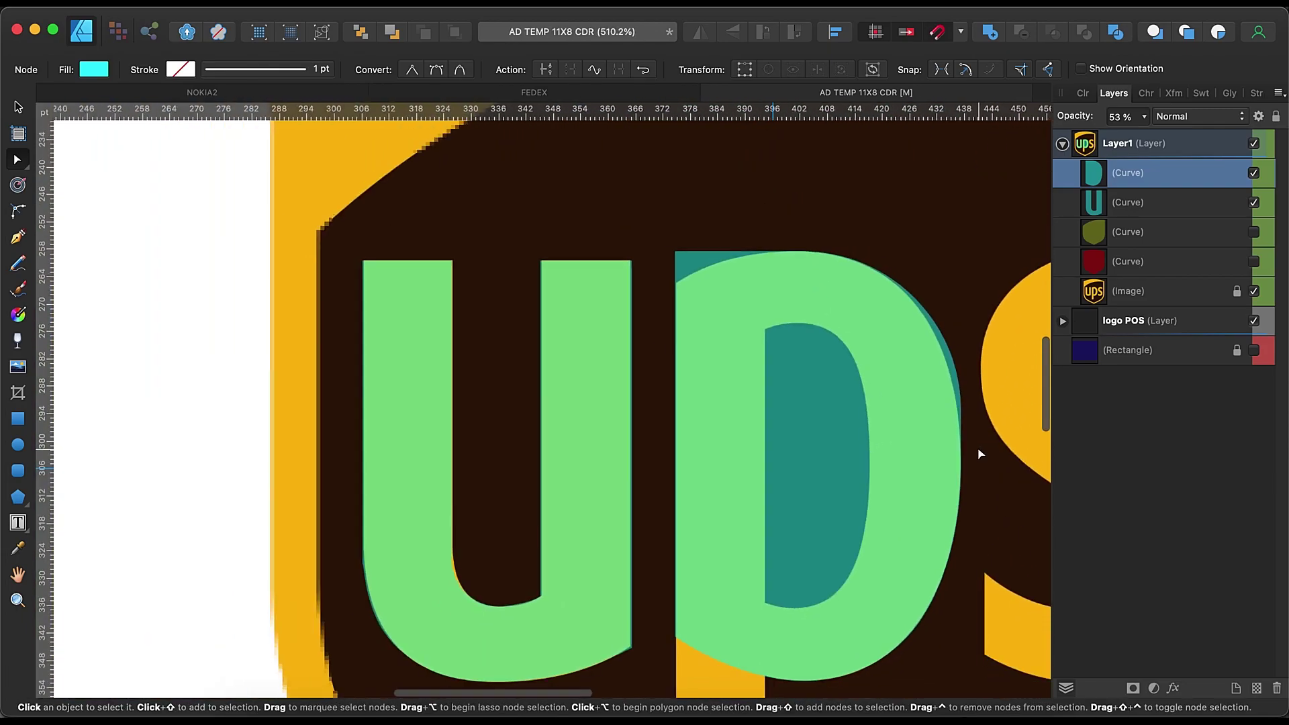
{"action": "left_click", "coordinate": [18, 419]}
{"action": "mouse_move", "coordinate": [673, 202]}
{"action": "left_mouse_down"}
{"action": "mouse_move", "coordinate": [776, 360]}
{"action": "mouse_move", "coordinate": [964, 465]}
{"action": "mouse_move", "coordinate": [1001, 466]}
{"action": "left_mouse_up"}
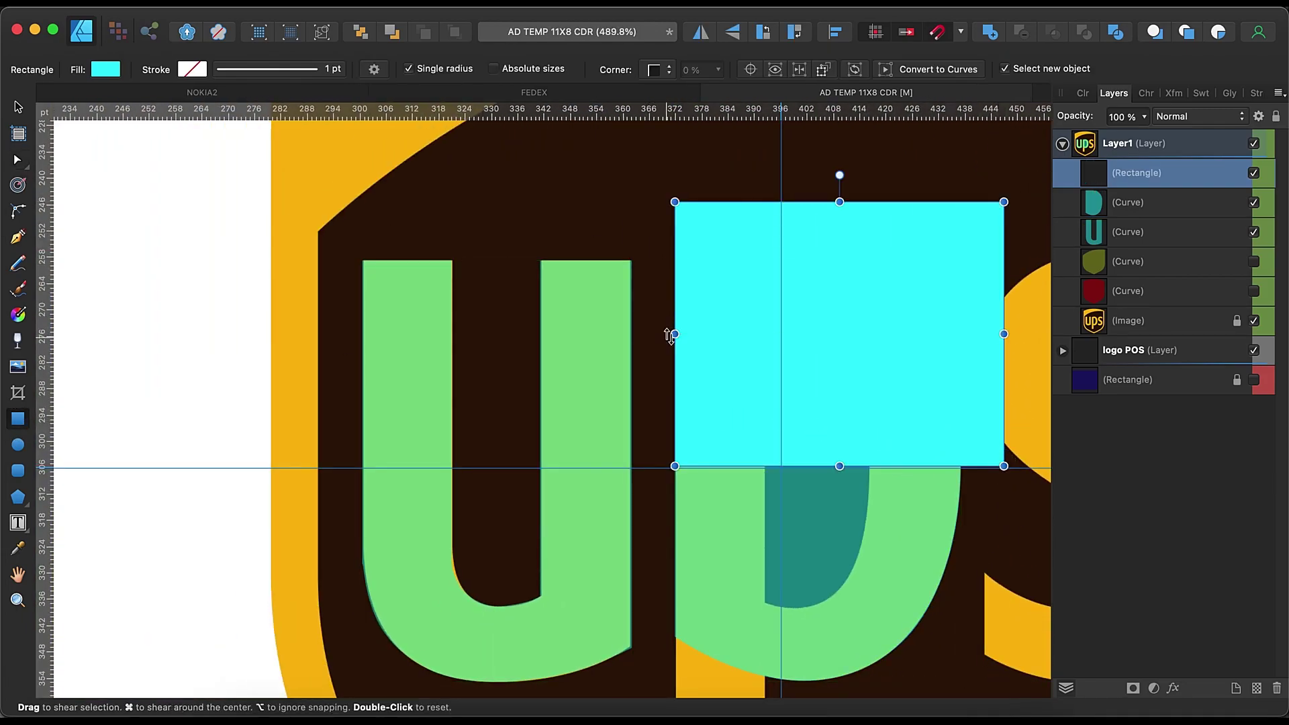
Subtract the rectangle to keep the lower bowl, then duplicate and flip it to form the top half.
{"action": "left_click_drag", "start_coordinate": [673, 334], "coordinate": [653, 334]}
{"action": "left_click", "coordinate": [18, 108]}
{"action": "left_click", "coordinate": [839, 587], "text": "shift"}
{"action": "left_click", "coordinate": [1021, 31]}
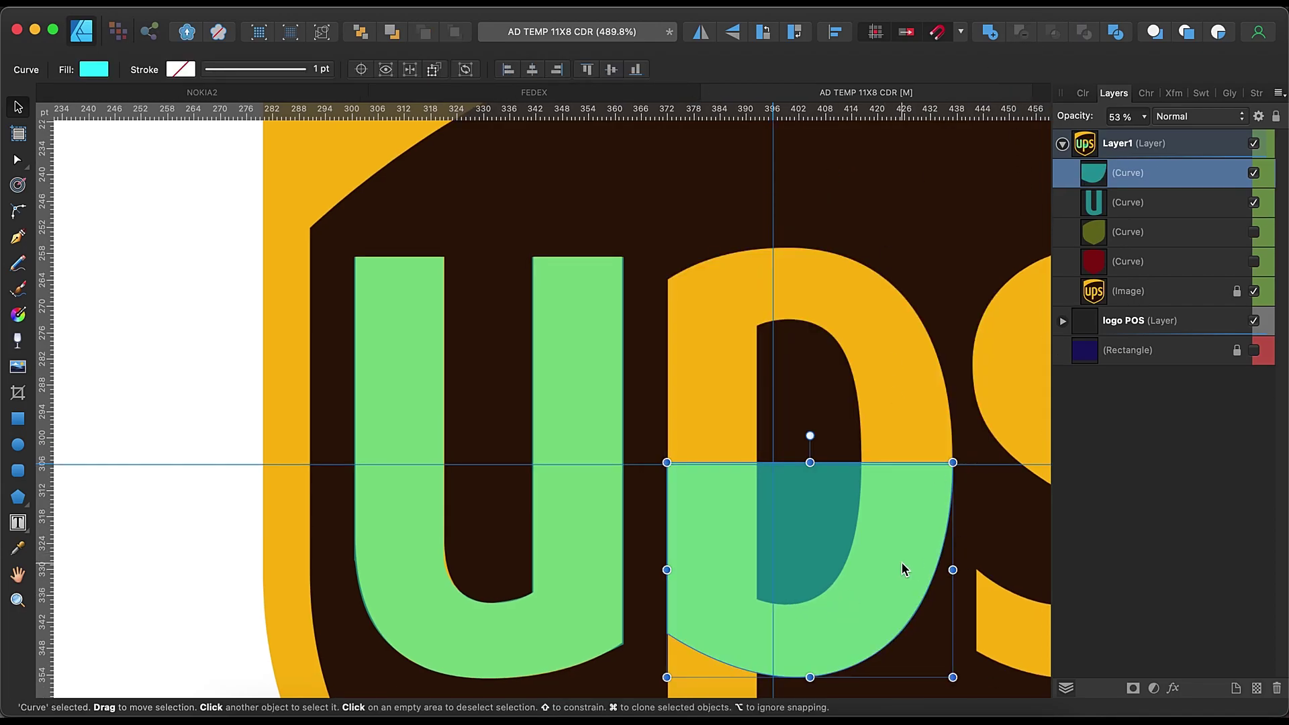
{"action": "key", "text": "super+j"}
{"action": "left_click", "coordinate": [732, 32]}
{"action": "left_click_drag", "start_coordinate": [820, 629], "coordinate": [821, 417]}
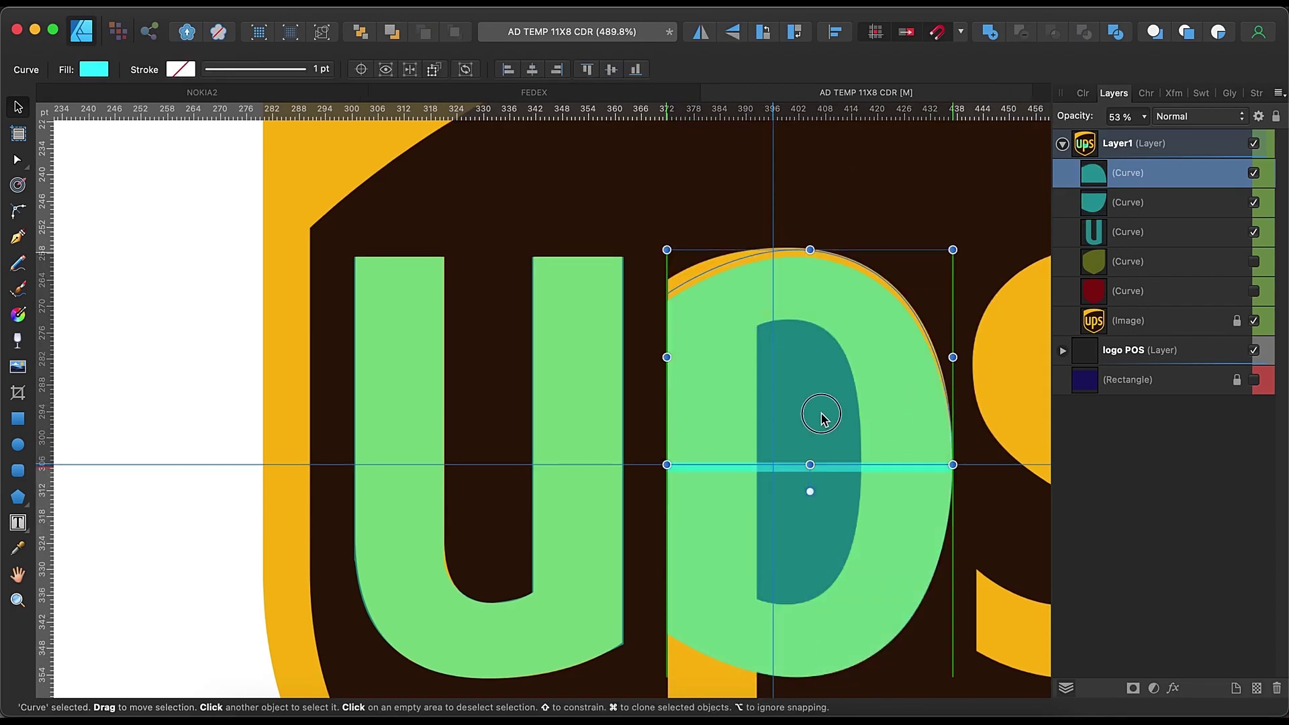
Shift the arch's top node and widen its left handle to fit the bowl.
{"action": "scroll", "coordinate": [820, 412], "scroll_direction": "up", "scroll_amount": 2}
{"action": "scroll", "coordinate": [843, 446], "scroll_direction": "up", "scroll_amount": 3}
{"action": "scroll", "coordinate": [748, 411], "scroll_direction": "up", "scroll_amount": 5}
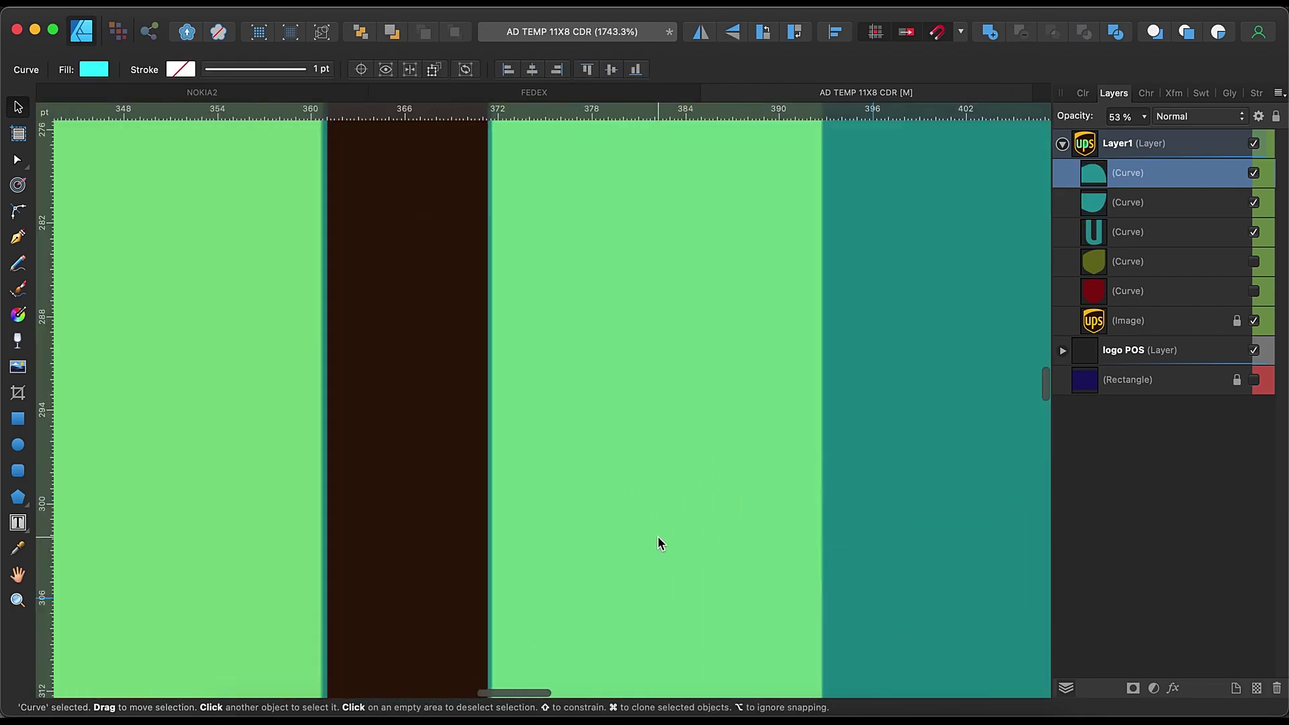
{"action": "scroll", "coordinate": [500, 522], "scroll_direction": "up", "scroll_amount": 5}
{"action": "scroll", "coordinate": [595, 528], "scroll_direction": "up", "scroll_amount": 5}
{"action": "key", "text": "a"}
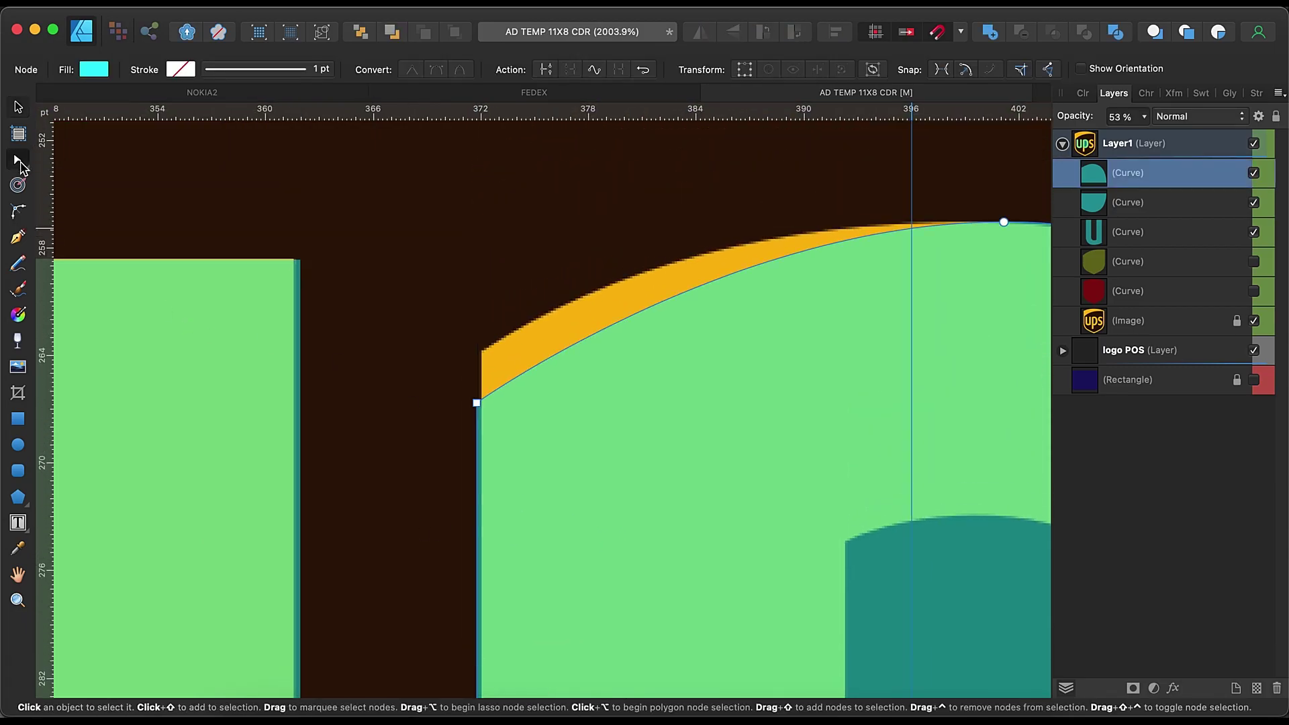
{"action": "scroll", "coordinate": [474, 357], "scroll_direction": "right", "scroll_amount": 5}
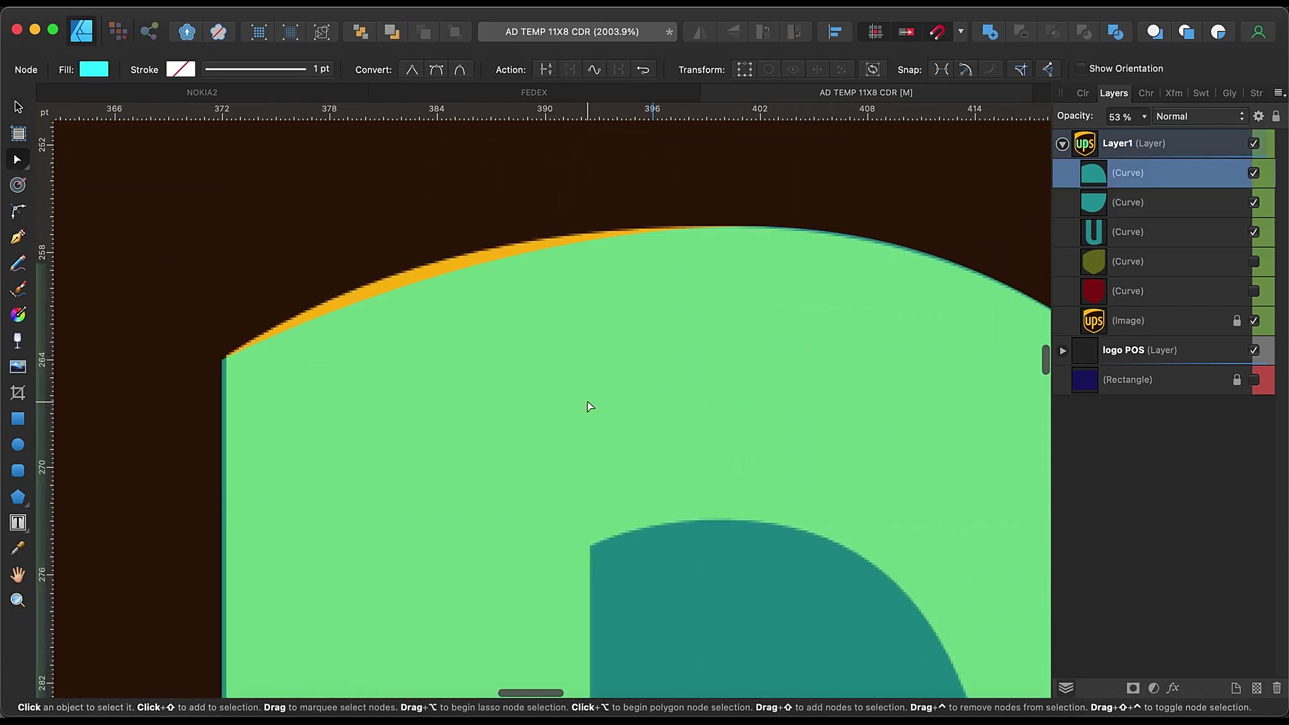
{"action": "left_click", "coordinate": [721, 226]}
{"action": "left_click_drag", "start_coordinate": [449, 225], "coordinate": [398, 231]}
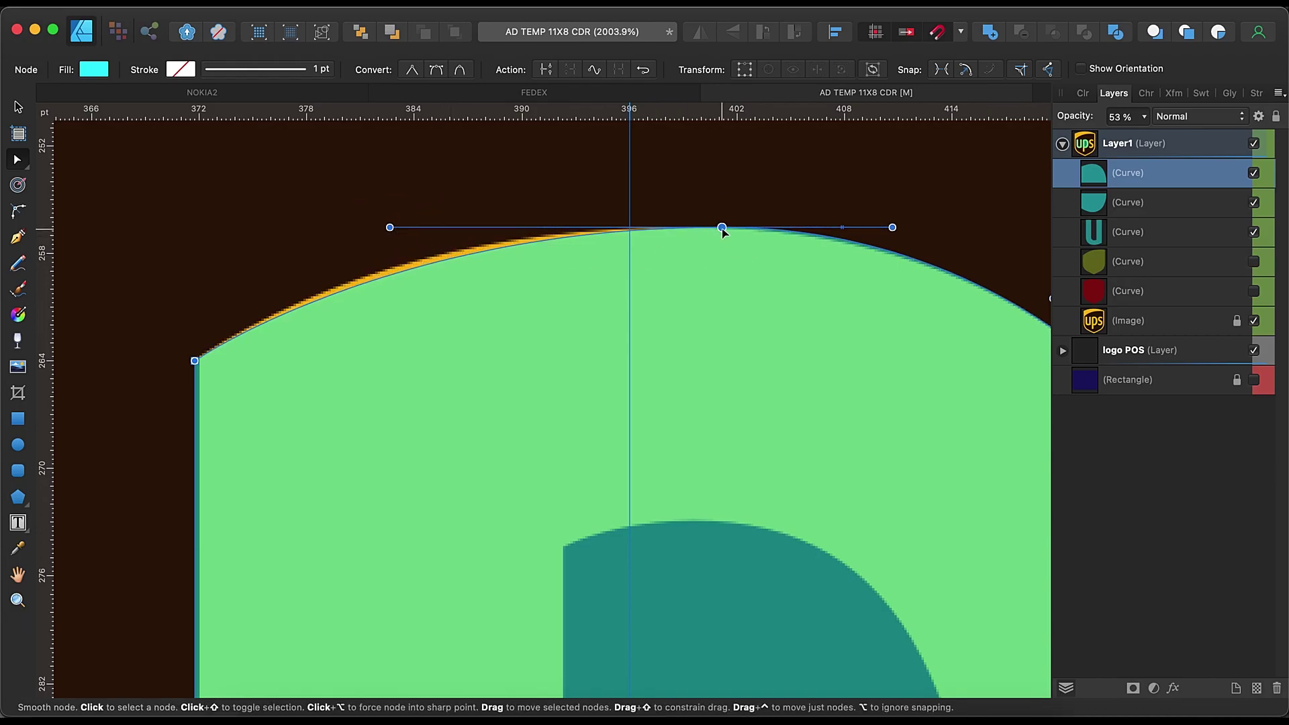
{"action": "left_click_drag", "start_coordinate": [722, 228], "coordinate": [710, 228]}
{"action": "left_click_drag", "start_coordinate": [359, 227], "coordinate": [355, 228]}
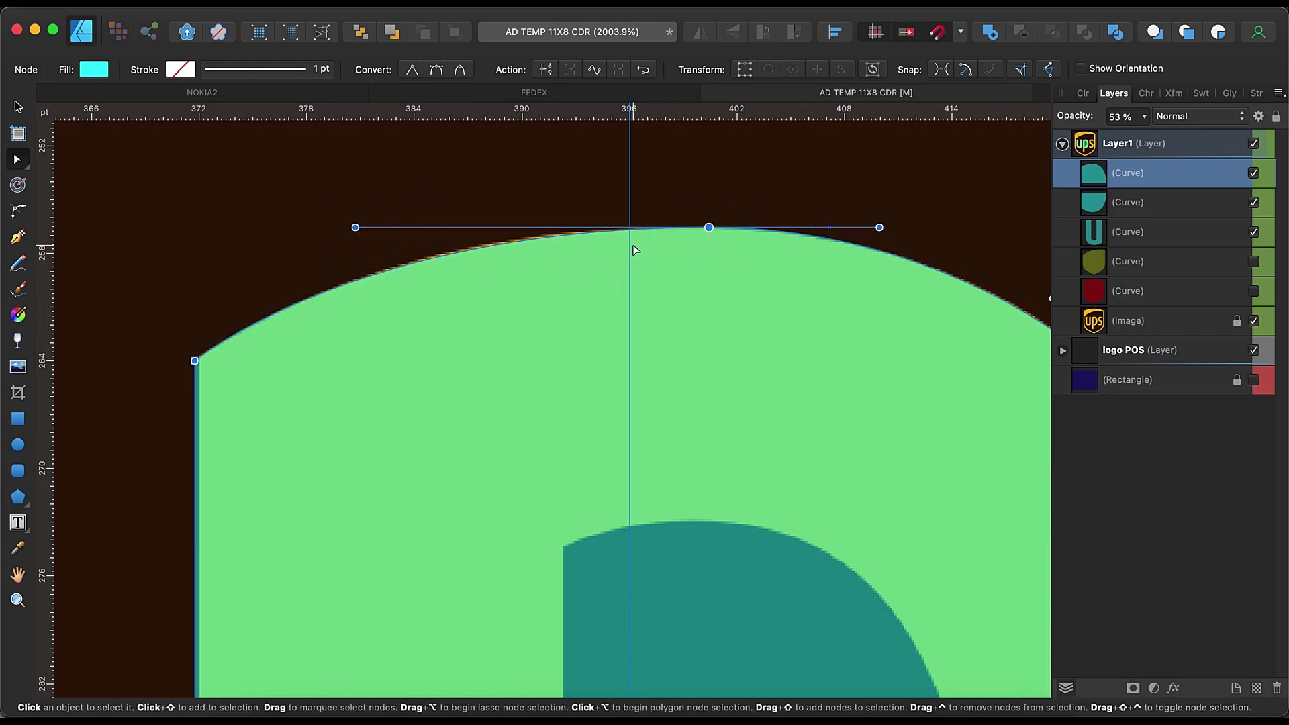
Nudge the remaining curve node onto the reference edge and review the bowl outline.
{"action": "scroll", "coordinate": [606, 304], "scroll_direction": "right", "scroll_amount": 3}
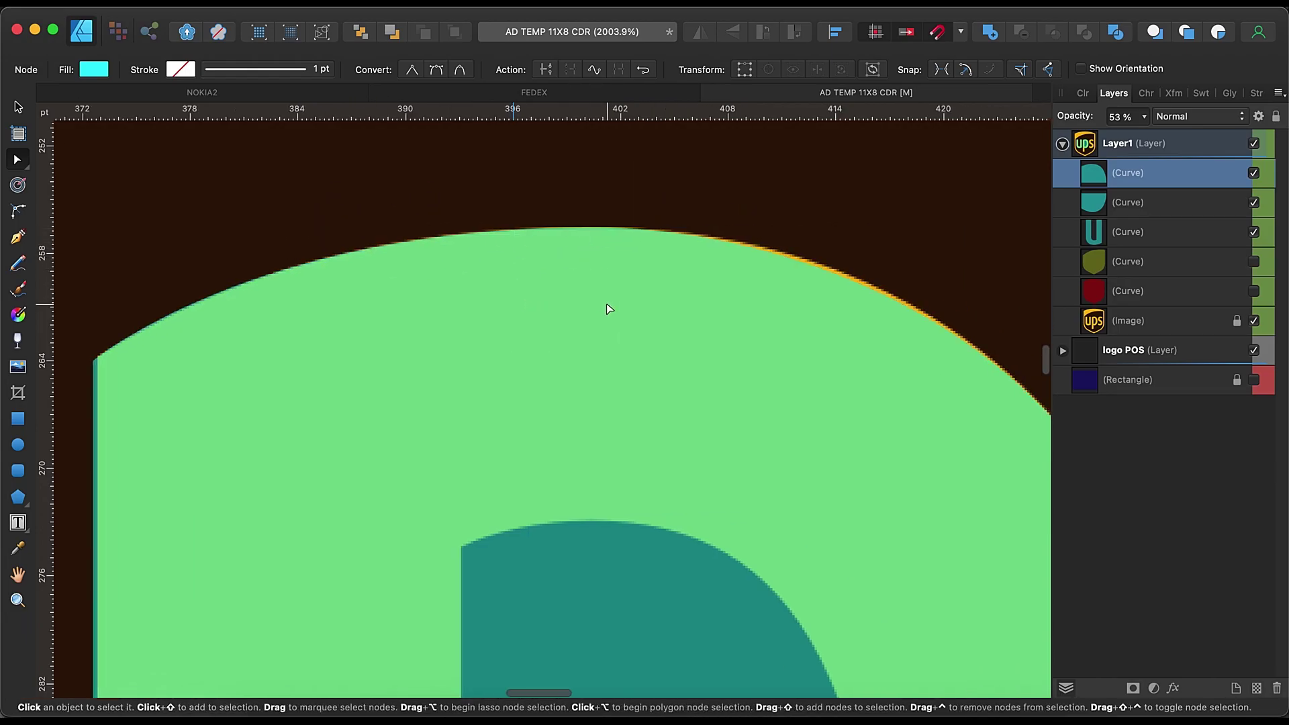
{"action": "scroll", "coordinate": [606, 303], "scroll_direction": "right", "scroll_amount": 5}
{"action": "scroll", "coordinate": [664, 307], "scroll_direction": "down", "scroll_amount": 4}
{"action": "scroll", "coordinate": [665, 308], "scroll_direction": "right", "scroll_amount": 5}
{"action": "scroll", "coordinate": [682, 335], "scroll_direction": "down", "scroll_amount": 3}
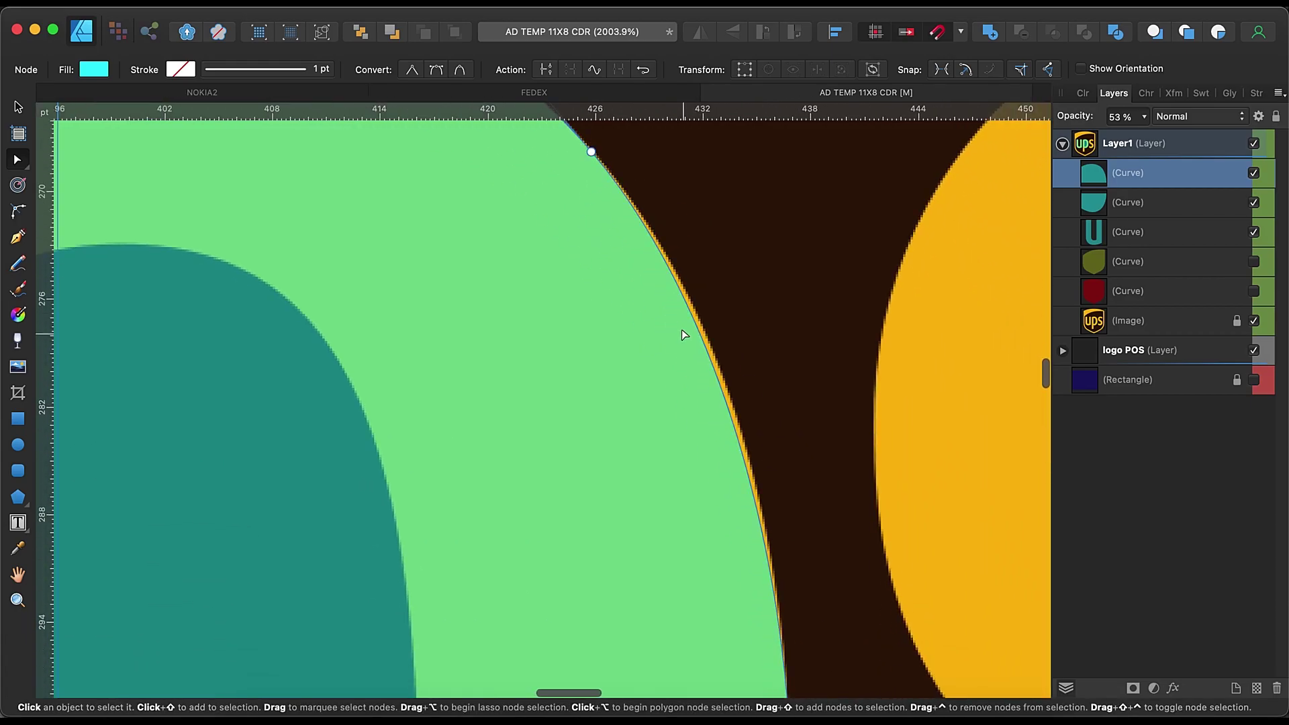
{"action": "left_click_drag", "start_coordinate": [591, 159], "coordinate": [592, 161]}
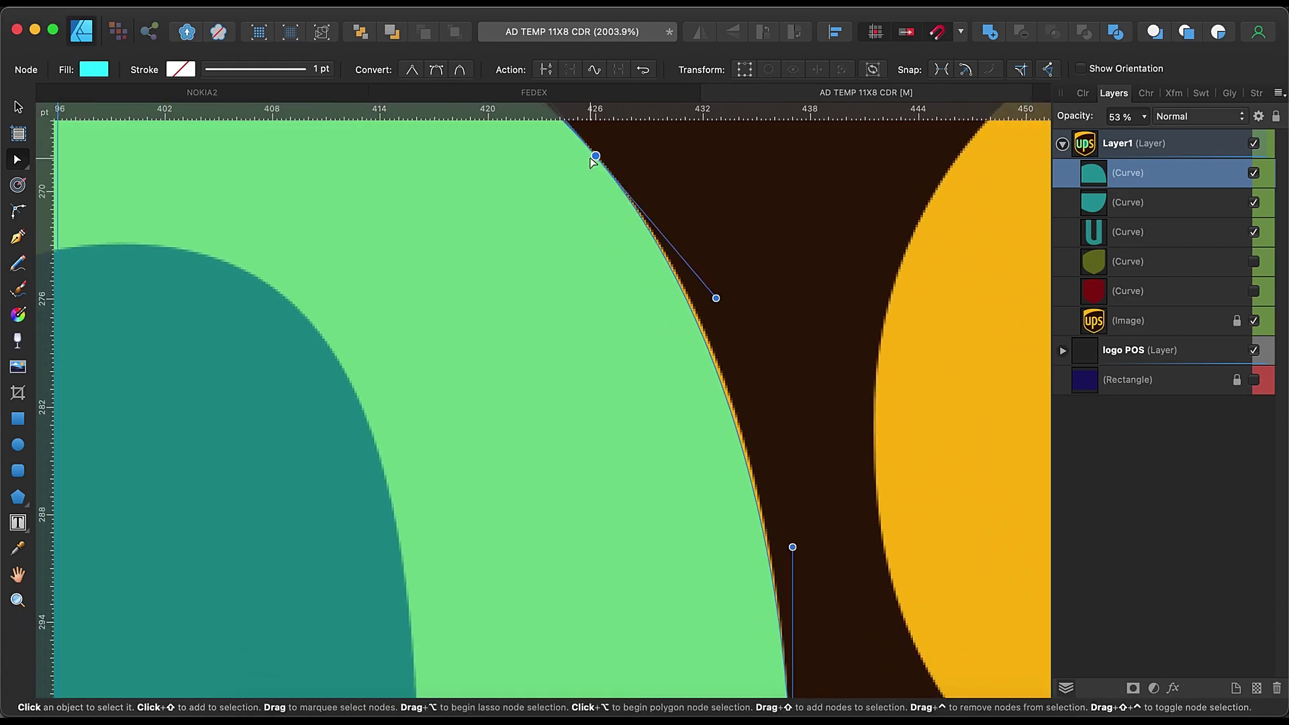
{"action": "scroll", "coordinate": [793, 531], "scroll_direction": "down", "scroll_amount": 5}
{"action": "scroll", "coordinate": [795, 523], "scroll_direction": "down", "scroll_amount": 5}
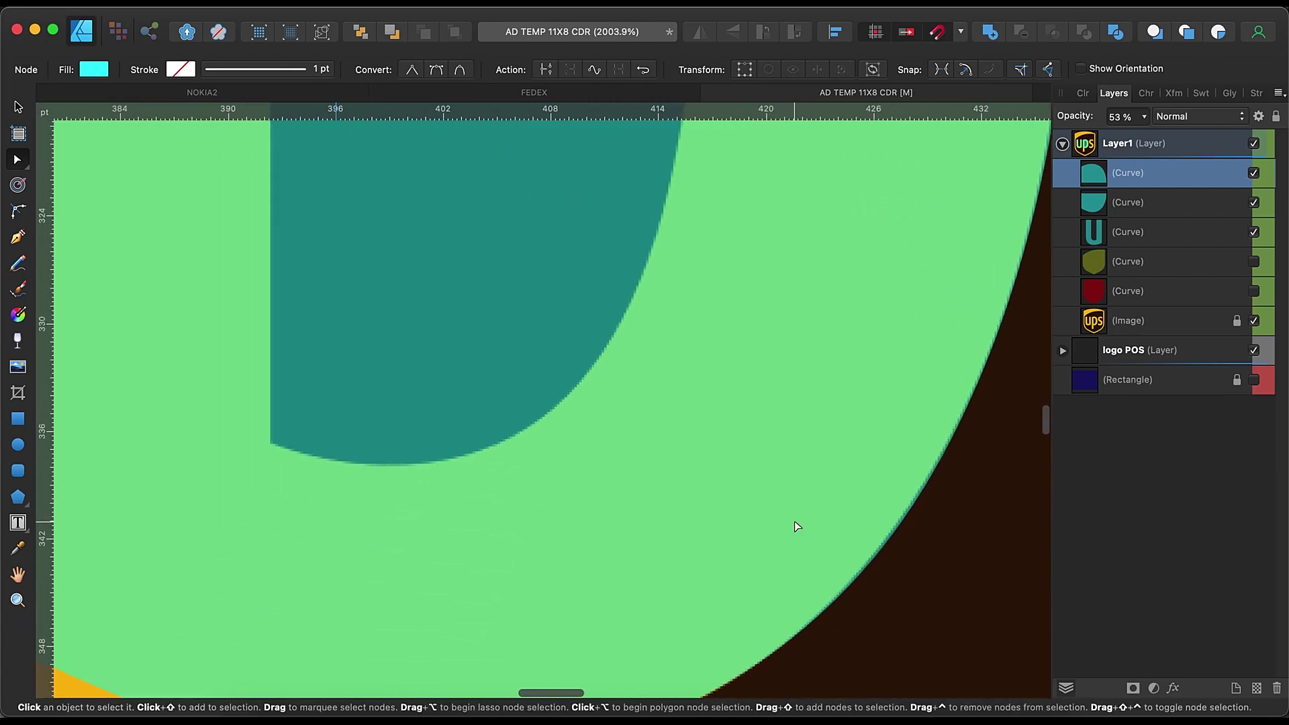
{"action": "scroll", "coordinate": [795, 521], "scroll_direction": "left", "scroll_amount": 5}
{"action": "scroll", "coordinate": [459, 389], "scroll_direction": "down", "scroll_amount": 3}
{"action": "scroll", "coordinate": [454, 417], "scroll_direction": "down", "scroll_amount": 5}
{"action": "scroll", "coordinate": [403, 510], "scroll_direction": "up", "scroll_amount": 5}
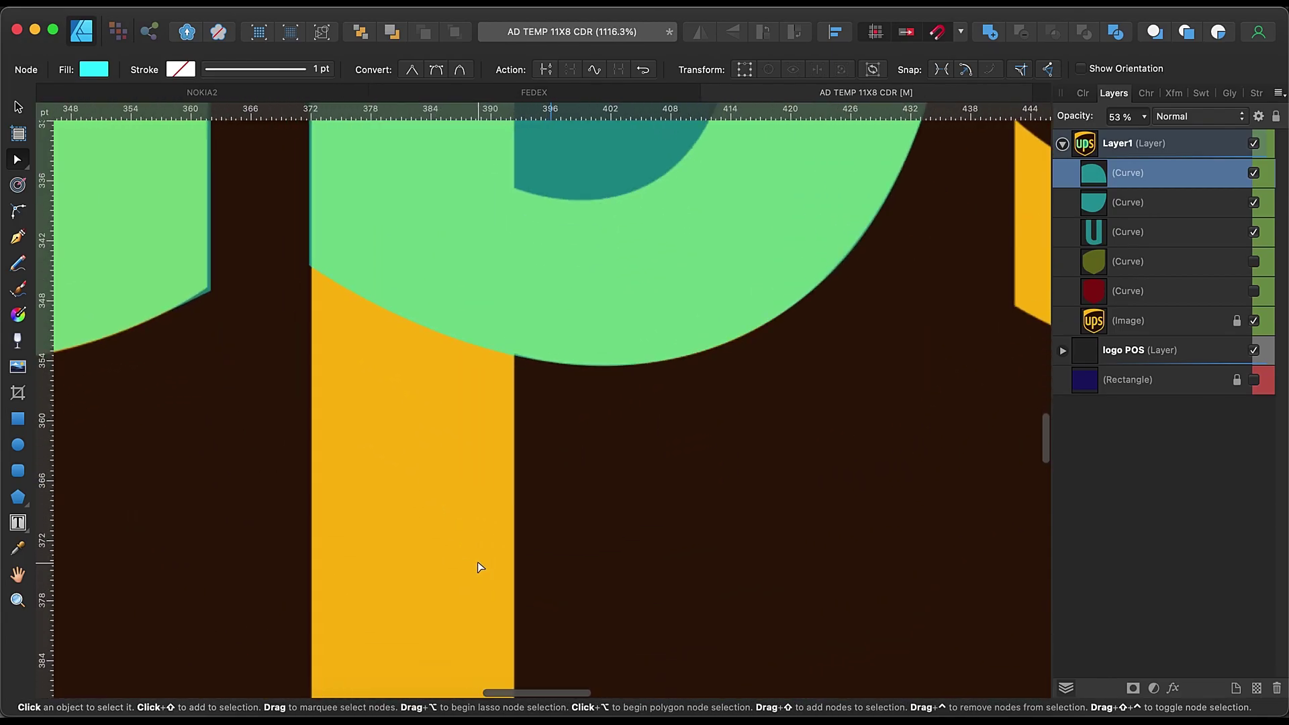
Draw a stem rectangle below the bowl and merge it into the green p with Add.
{"action": "key", "text": "m"}
{"action": "left_click_drag", "start_coordinate": [308, 266], "coordinate": [513, 416]}
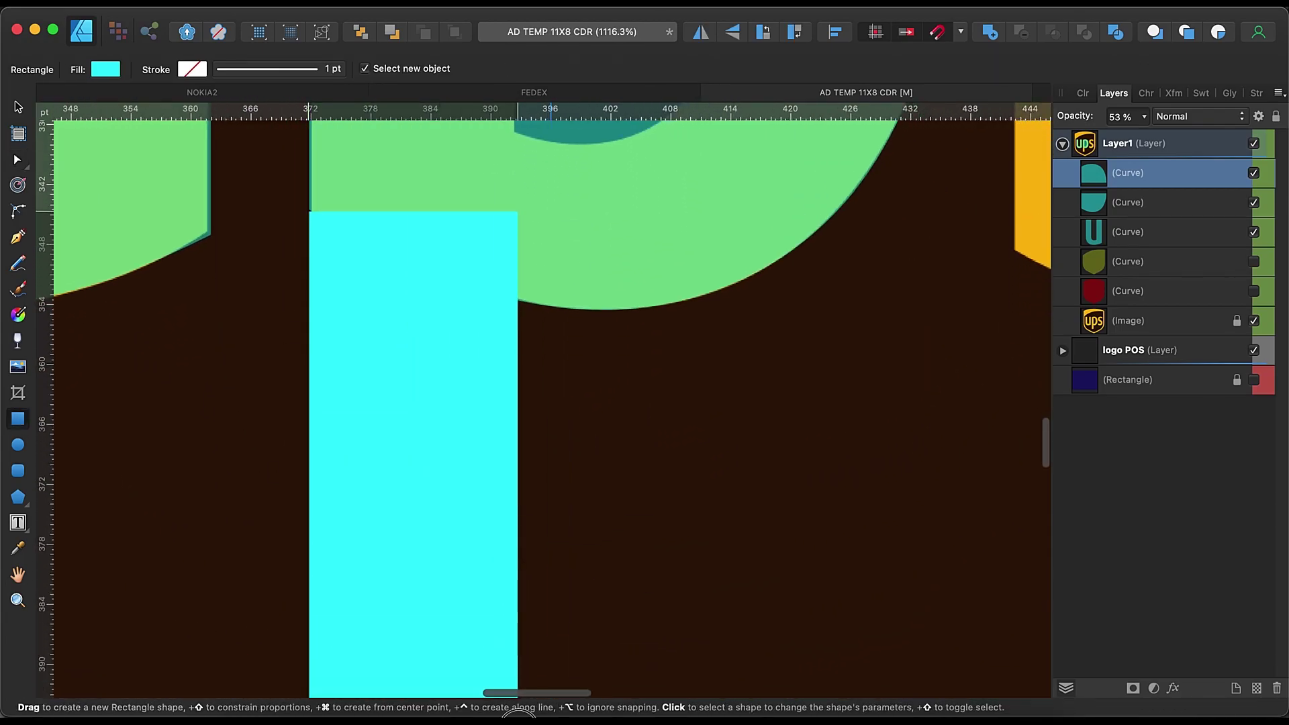
{"action": "scroll", "coordinate": [457, 372], "scroll_direction": "up", "scroll_amount": 5}
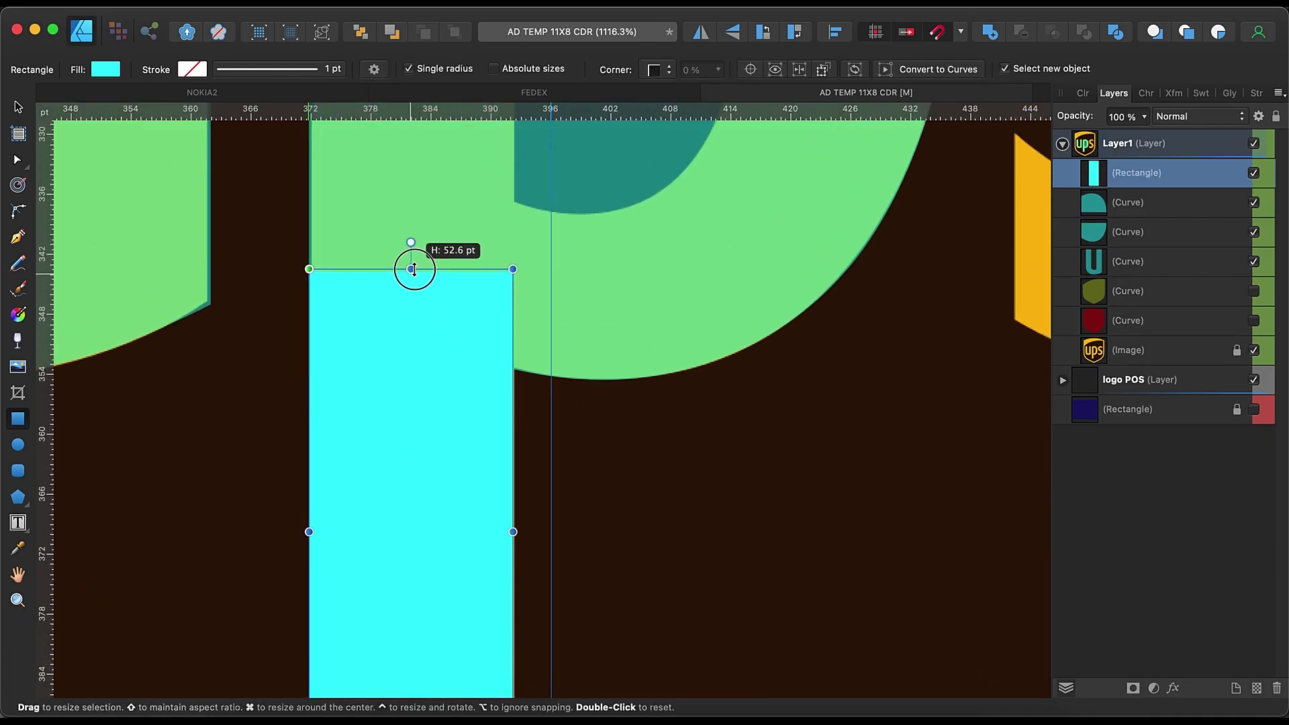
{"action": "key", "text": "v"}
{"action": "left_click", "coordinate": [411, 242], "text": "shift"}
{"action": "left_click", "coordinate": [990, 31]}
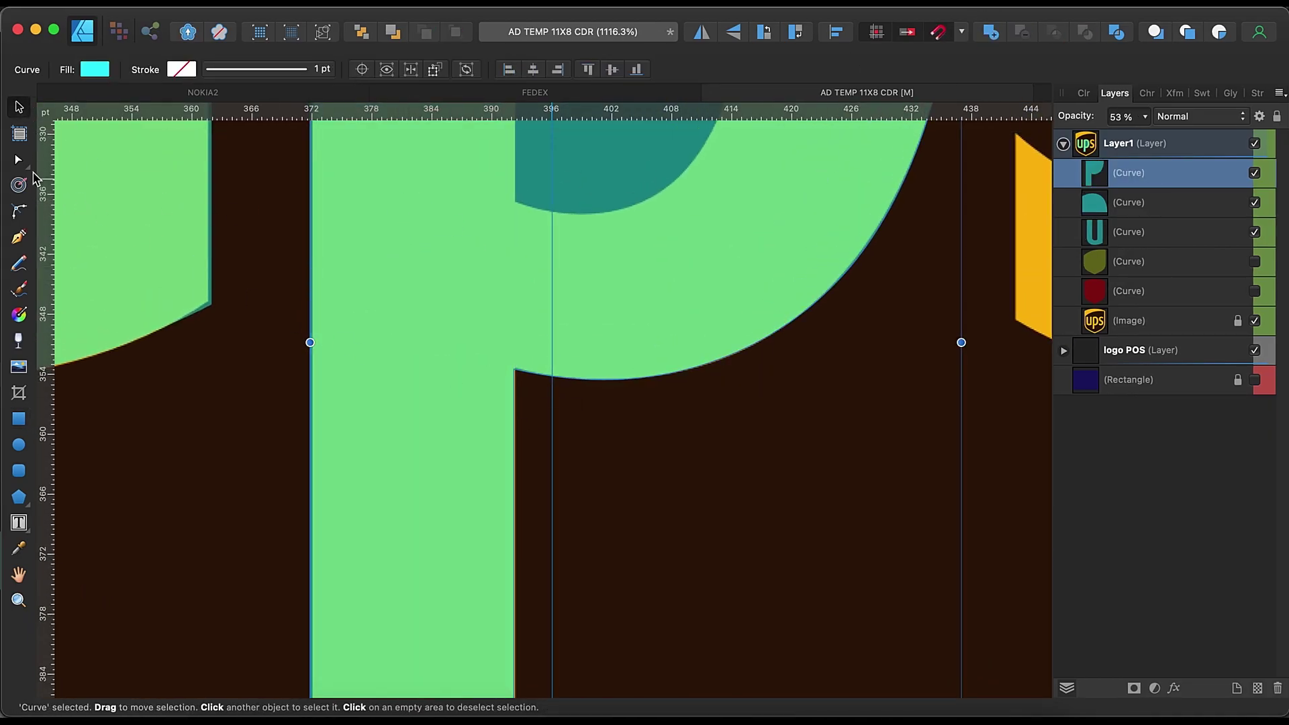
{"action": "key", "text": "a"}
{"action": "scroll", "coordinate": [403, 349], "scroll_direction": "down", "scroll_amount": 5}
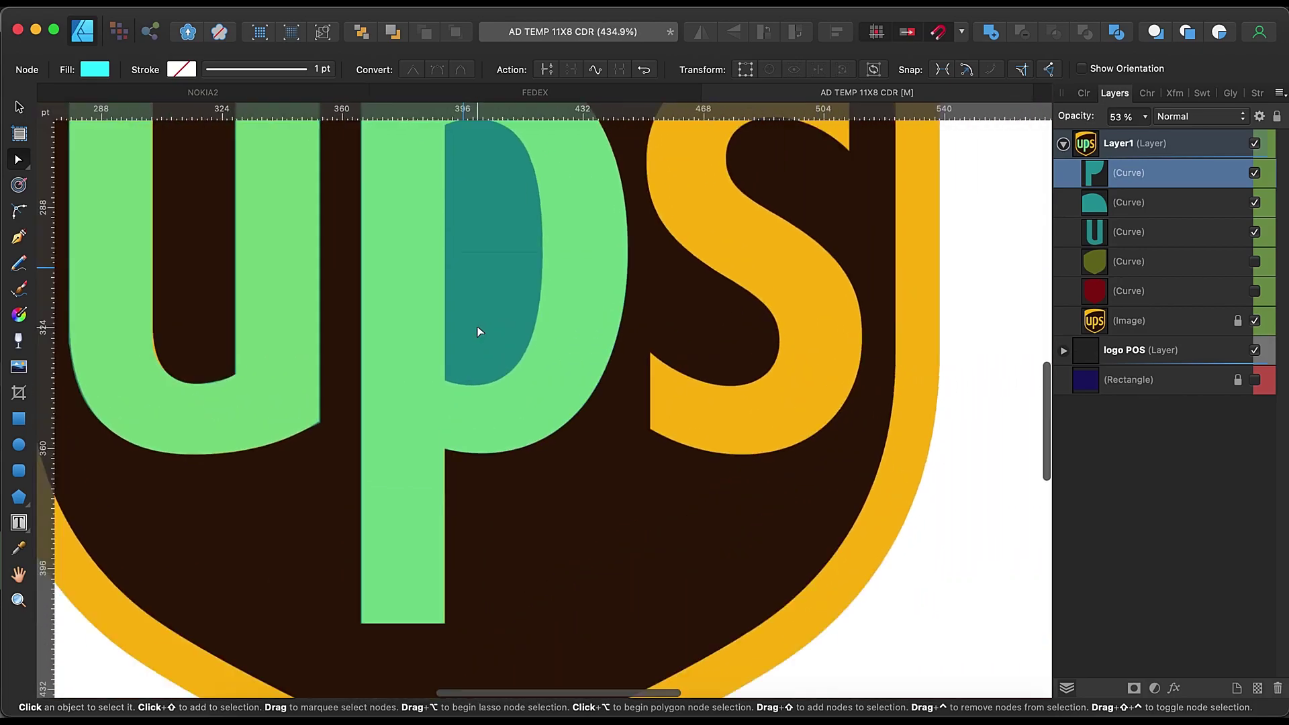
{"action": "scroll", "coordinate": [478, 332], "scroll_direction": "up", "scroll_amount": 3}
Draw a 60%-opacity rectangle over the p's inner counter and fit its edges.
{"action": "key", "text": "m"}
{"action": "mouse_move", "coordinate": [440, 160]}
{"action": "left_mouse_down"}
{"action": "mouse_move", "coordinate": [578, 557]}
{"action": "mouse_move", "coordinate": [585, 633]}
{"action": "left_mouse_up"}
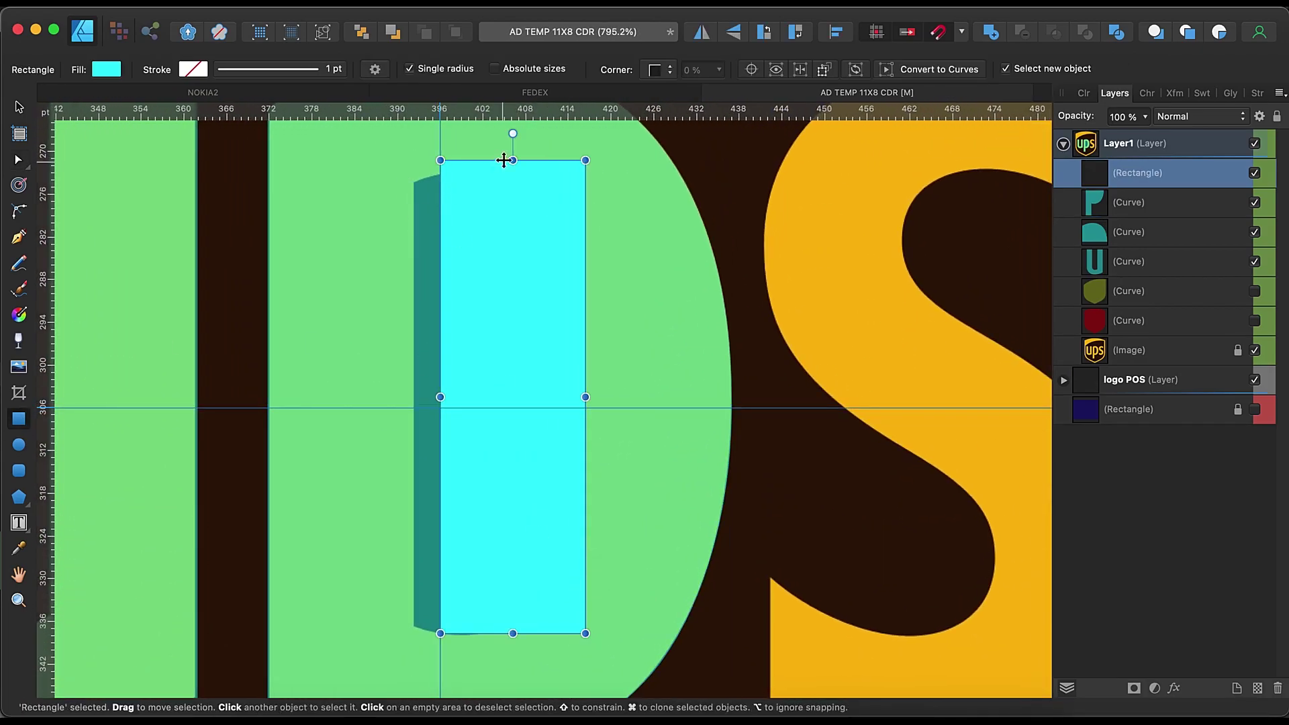
{"action": "left_click", "coordinate": [1146, 117]}
{"action": "key", "text": "6"}
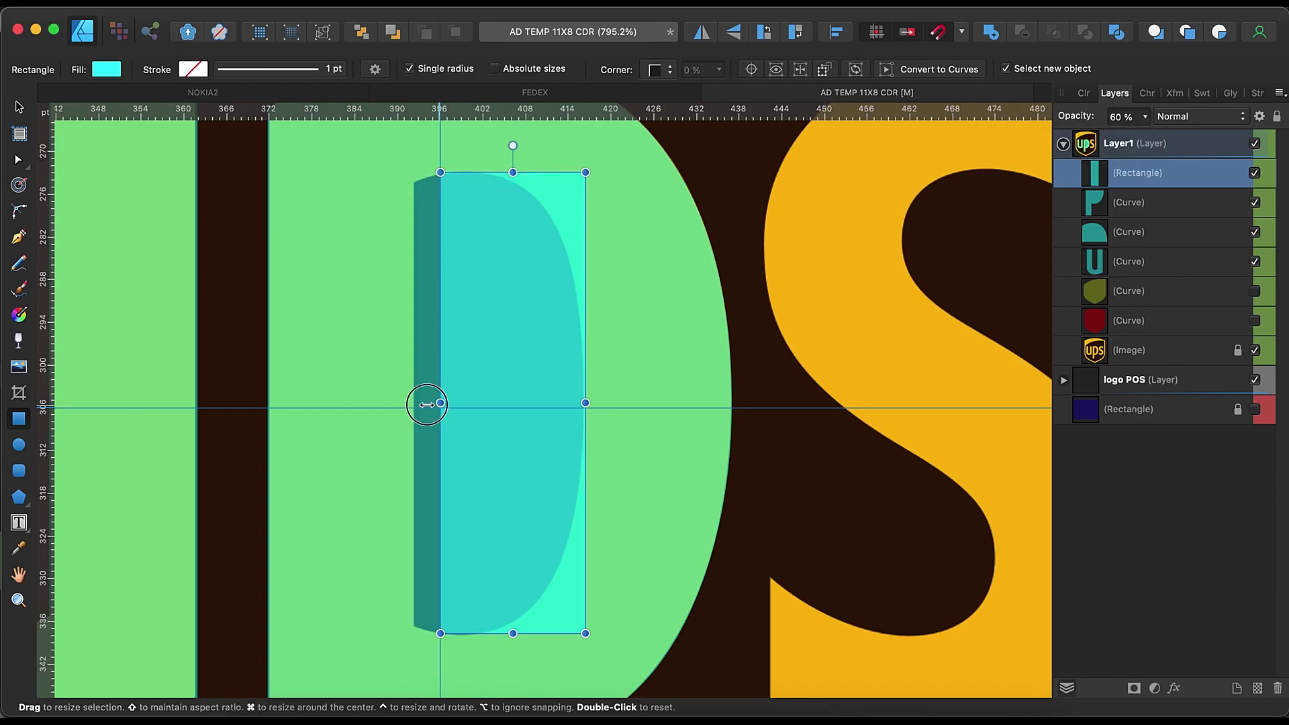
{"action": "left_click_drag", "start_coordinate": [427, 404], "coordinate": [413, 404]}
{"action": "scroll", "coordinate": [622, 490], "scroll_direction": "up", "scroll_amount": 5}
{"action": "left_click_drag", "start_coordinate": [651, 485], "coordinate": [650, 490]}
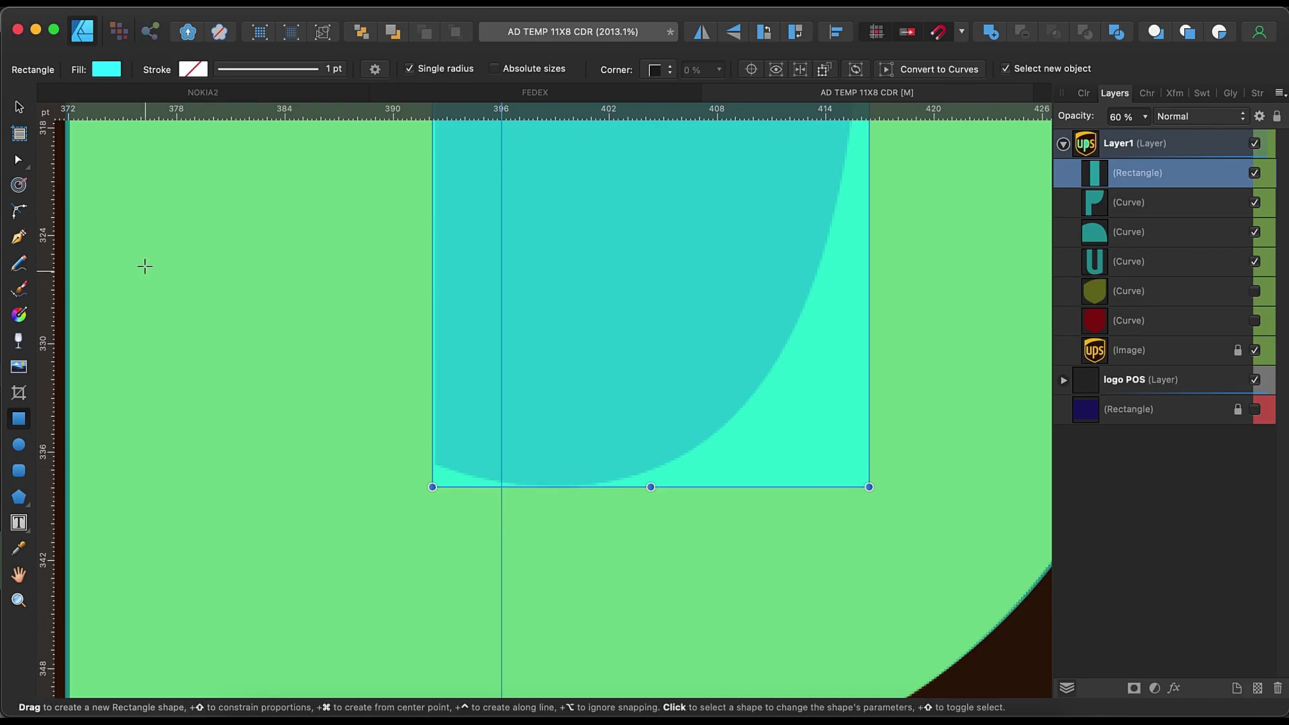
Round its bottom-right corner to 17 pt and convert it to curves.
{"action": "key", "text": "c"}
{"action": "left_click_drag", "start_coordinate": [869, 487], "coordinate": [562, 179]}
{"action": "scroll", "coordinate": [536, 498], "scroll_direction": "up", "scroll_amount": 2}
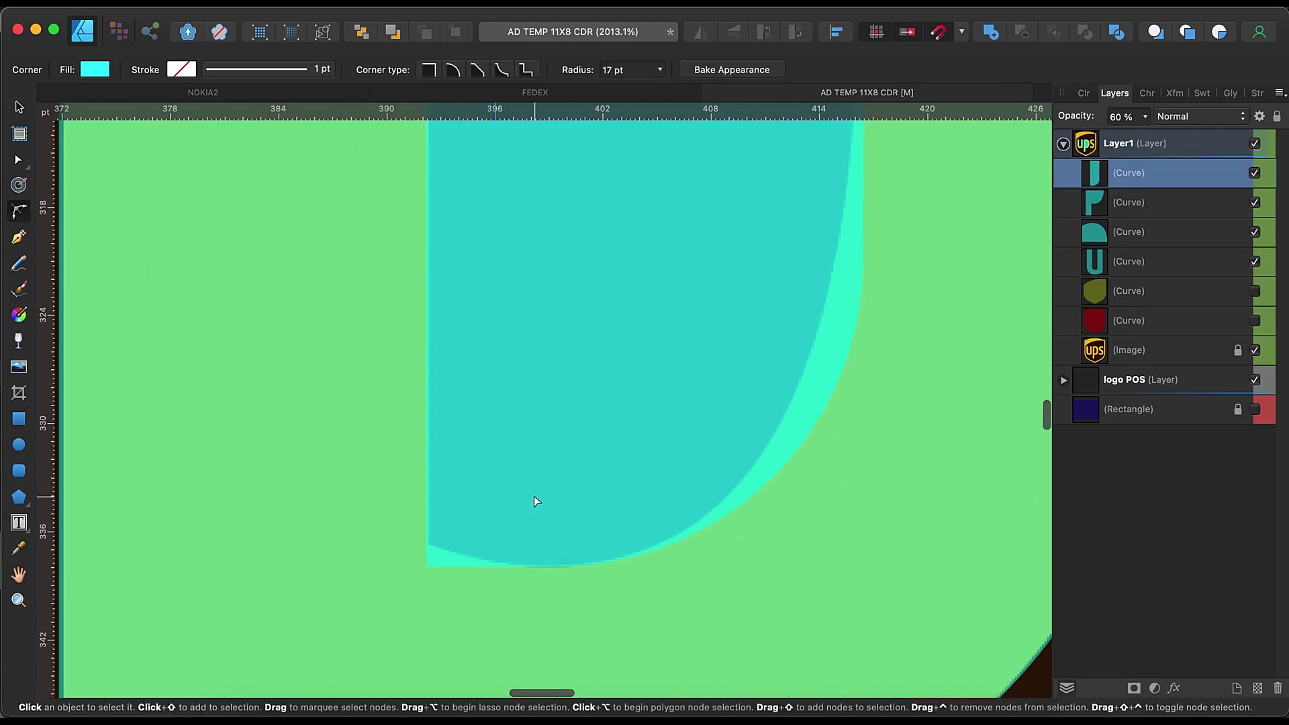
{"action": "scroll", "coordinate": [536, 498], "scroll_direction": "up", "scroll_amount": 3}
{"action": "key", "text": "a"}
{"action": "right_click", "coordinate": [272, 269]}
{"action": "left_click", "coordinate": [387, 505]}
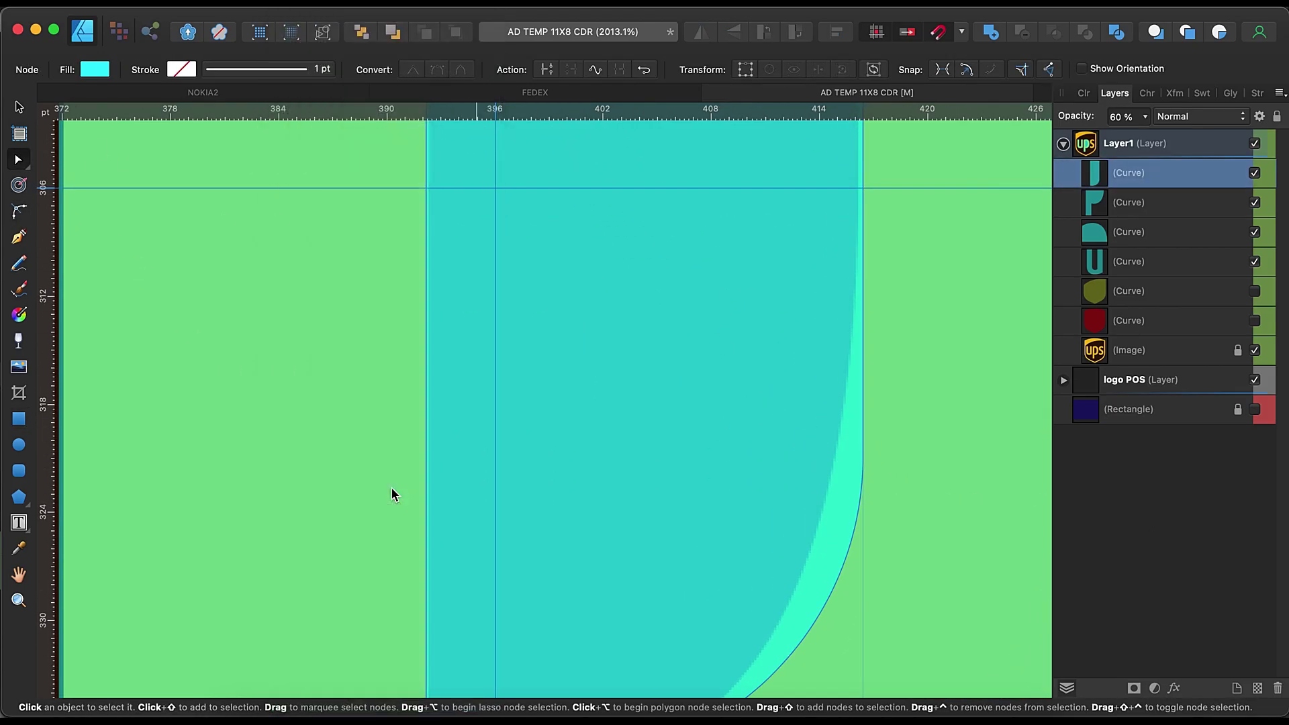
Adjust the curve's nodes so its right side and rounded bottom follow the counter.
{"action": "left_click_drag", "start_coordinate": [873, 229], "coordinate": [860, 193]}
{"action": "scroll", "coordinate": [860, 195], "scroll_direction": "down", "scroll_amount": 5}
{"action": "scroll", "coordinate": [860, 195], "scroll_direction": "left", "scroll_amount": 2}
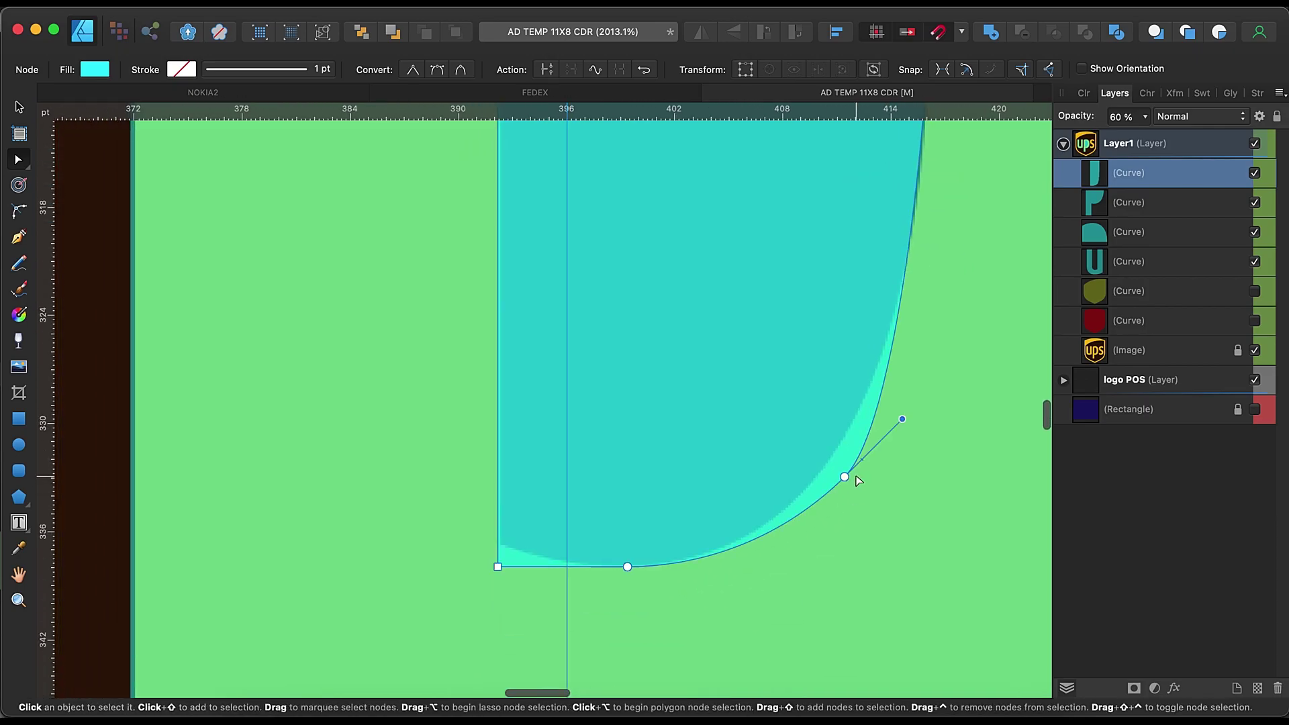
{"action": "left_click_drag", "start_coordinate": [844, 479], "coordinate": [819, 476]}
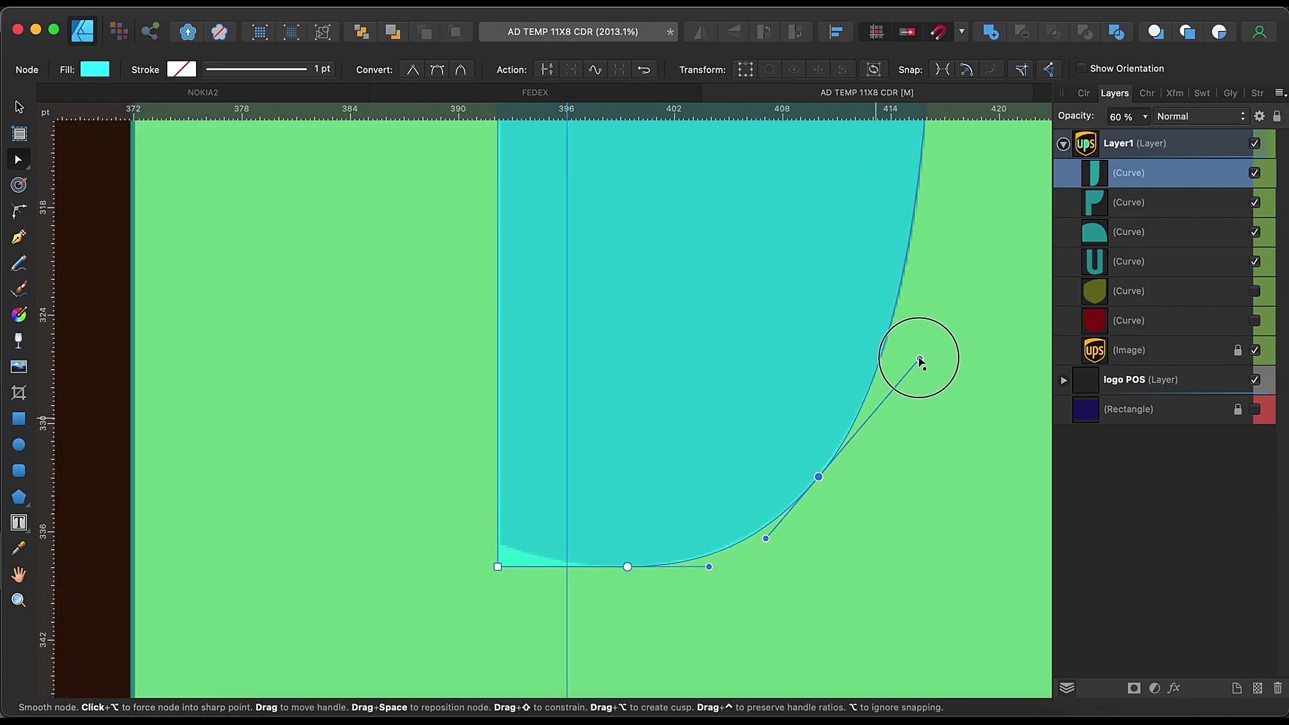
{"action": "scroll", "coordinate": [952, 384], "scroll_direction": "down", "scroll_amount": 3}
{"action": "scroll", "coordinate": [952, 384], "scroll_direction": "left", "scroll_amount": 4}
{"action": "left_click_drag", "start_coordinate": [630, 469], "coordinate": [631, 458]}
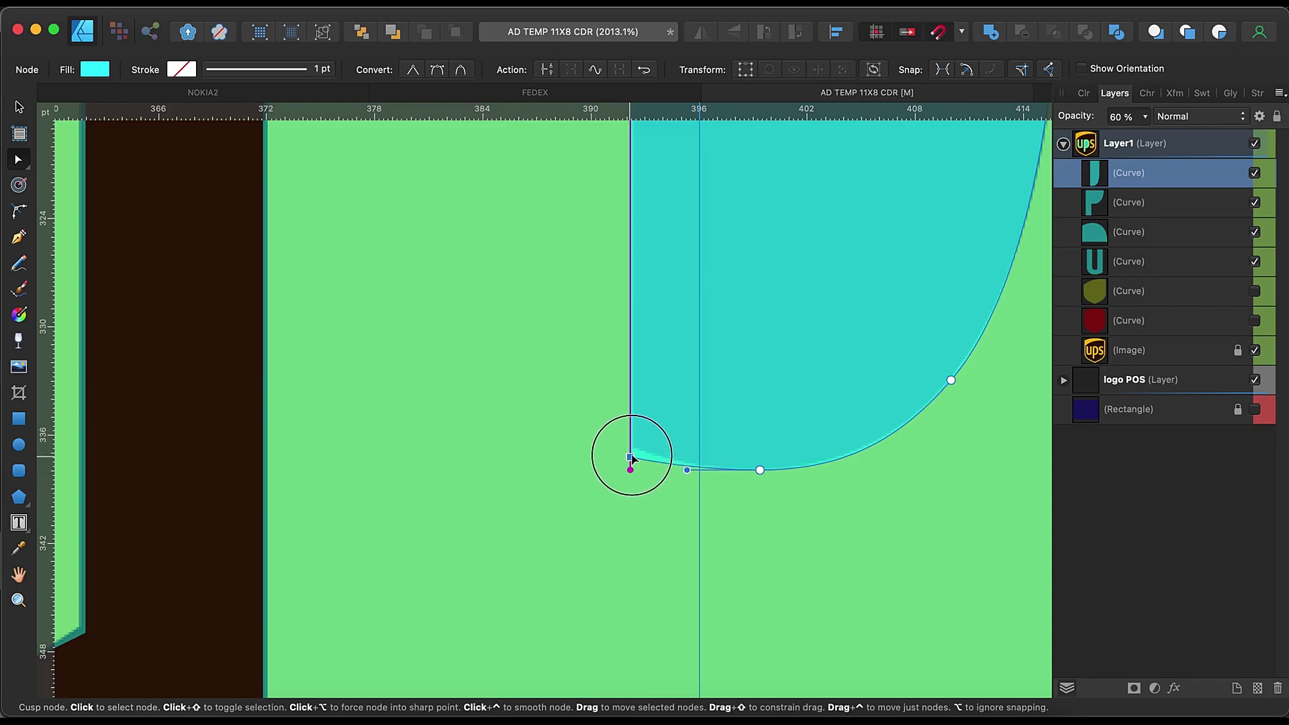
{"action": "left_click", "coordinate": [725, 521]}
{"action": "scroll", "coordinate": [725, 521], "scroll_direction": "down", "scroll_amount": 5}
Draw a rectangle above the counter and subtract it from the counter curve.
{"action": "key", "text": "m"}
{"action": "left_click_drag", "start_coordinate": [704, 285], "coordinate": [818, 384]}
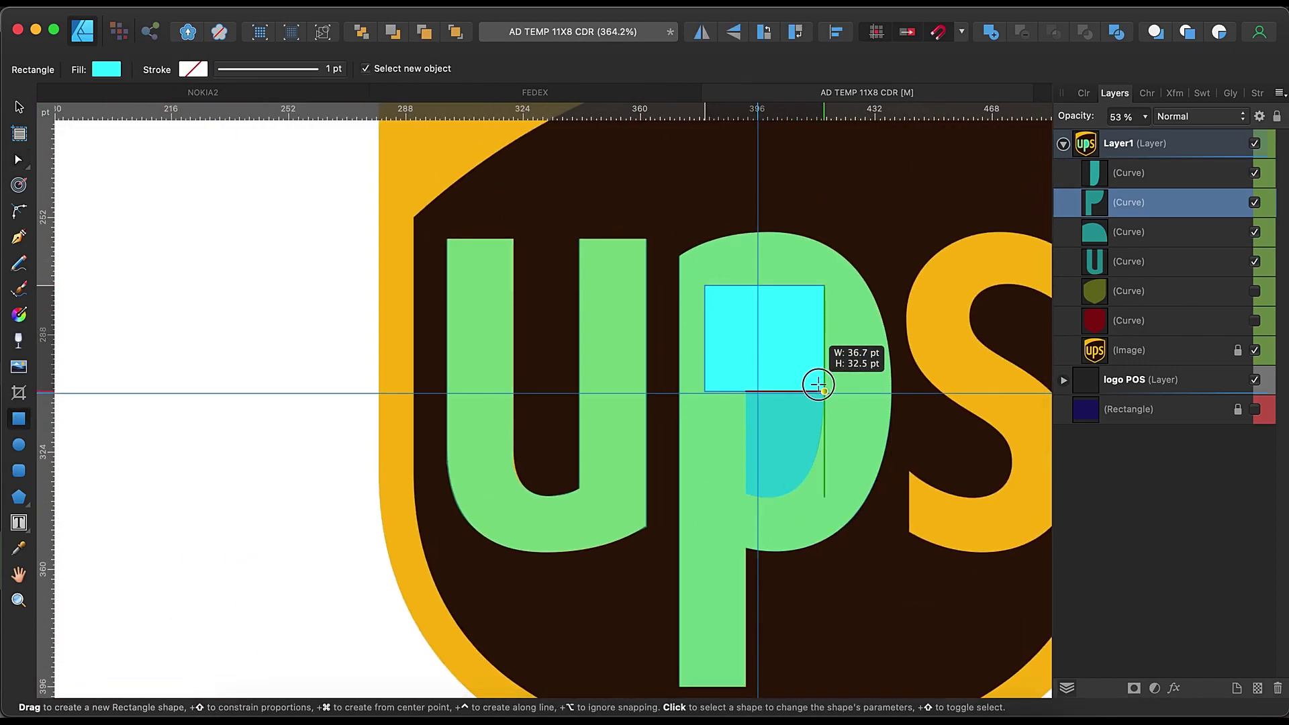
{"action": "scroll", "coordinate": [782, 380], "scroll_direction": "up", "scroll_amount": 4}
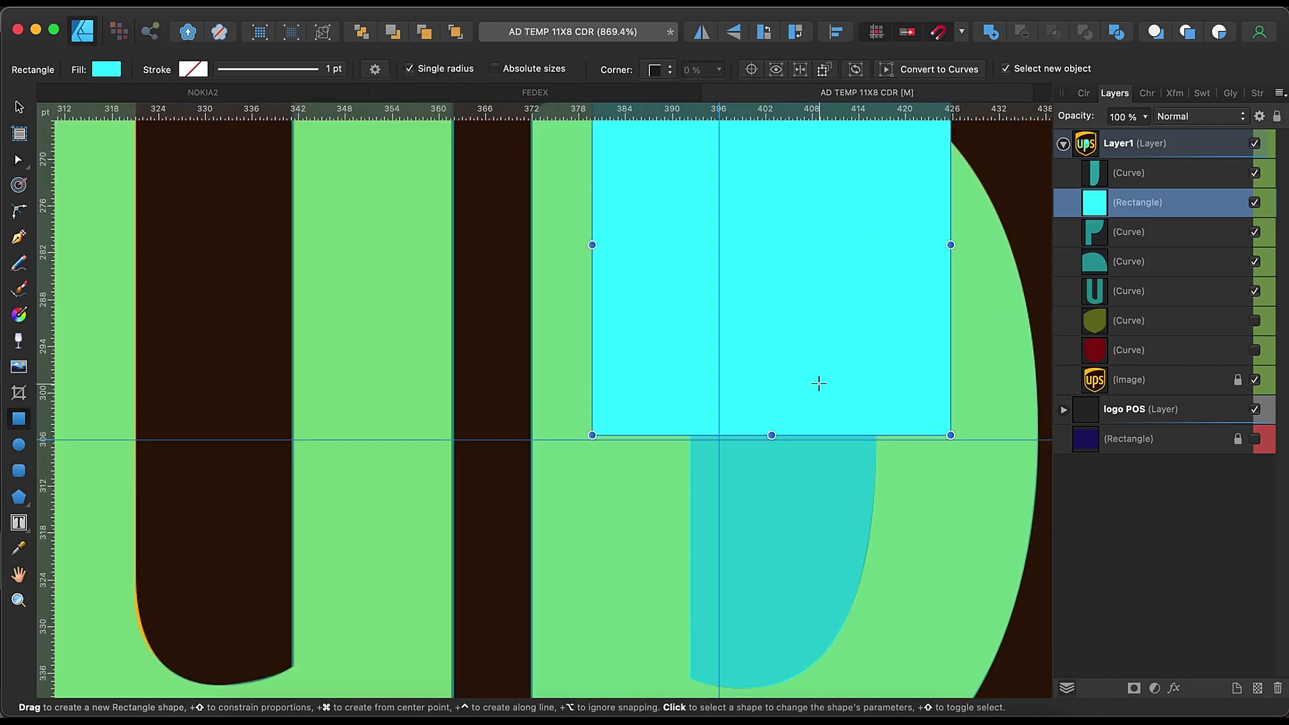
{"action": "left_click", "coordinate": [19, 107]}
{"action": "left_click", "coordinate": [797, 561], "text": "shift"}
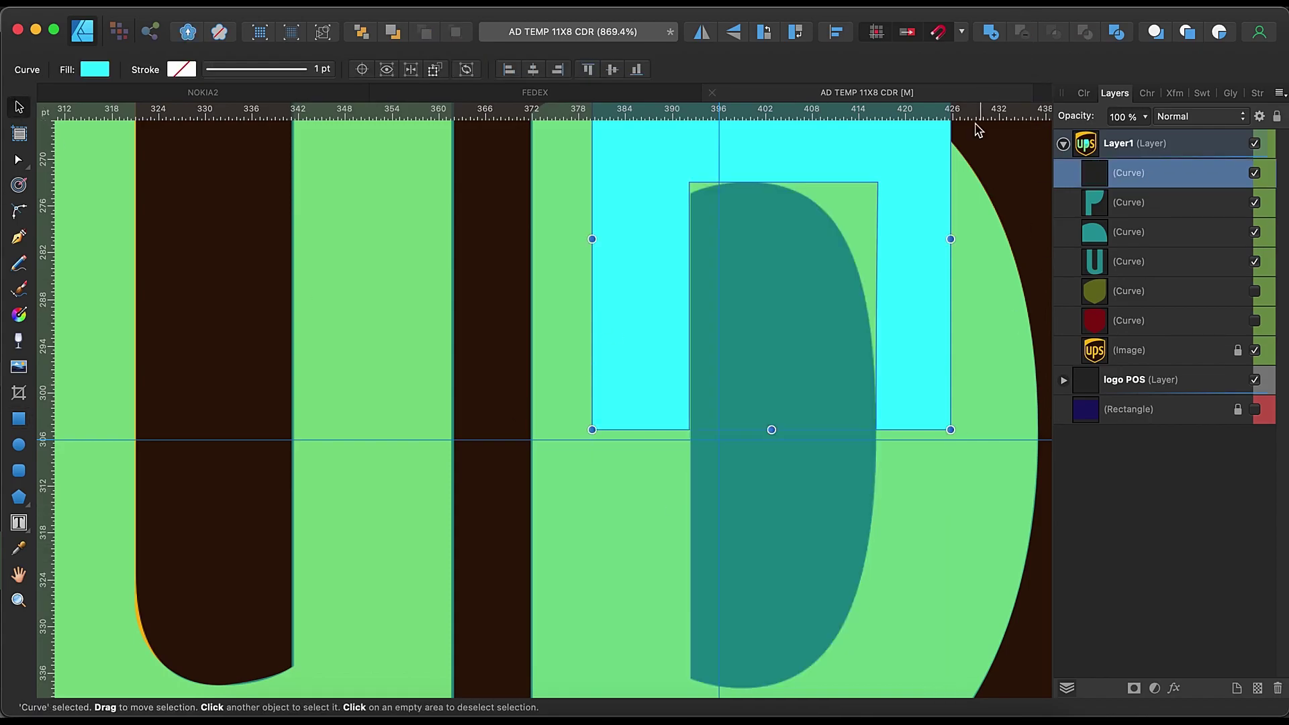
{"action": "left_click", "coordinate": [1127, 209]}
{"action": "left_click_drag", "start_coordinate": [1127, 210], "coordinate": [1125, 176]}
{"action": "left_click", "coordinate": [1127, 202], "text": "shift"}
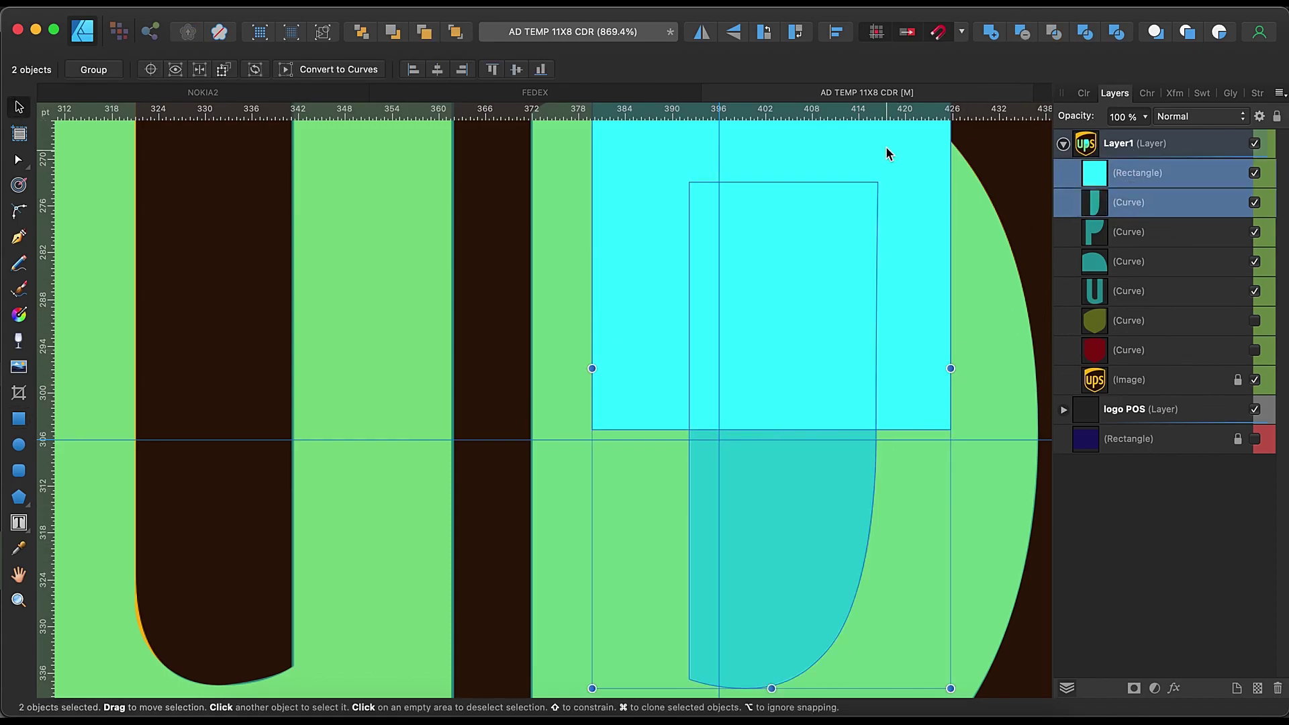
{"action": "left_click", "coordinate": [1019, 39]}
Select the upper counter piece and edit its nodes.
{"action": "left_click", "coordinate": [805, 476]}
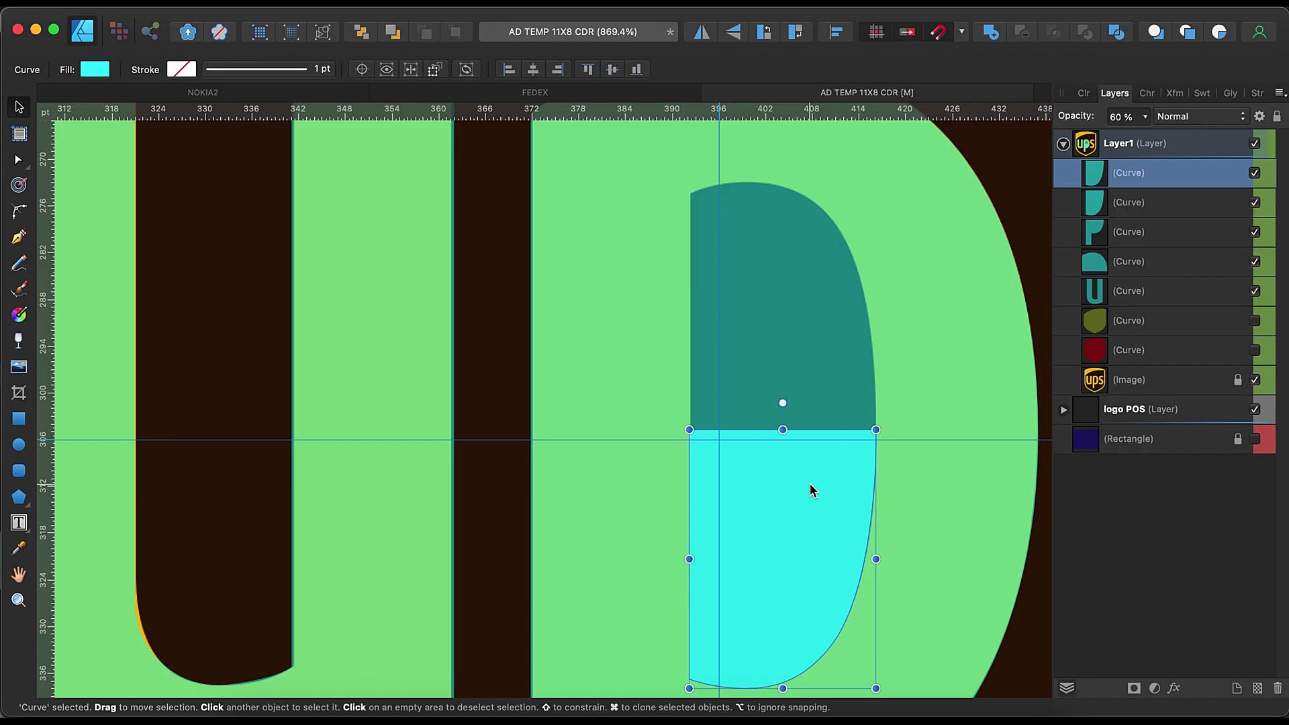
{"action": "left_click", "coordinate": [820, 267]}
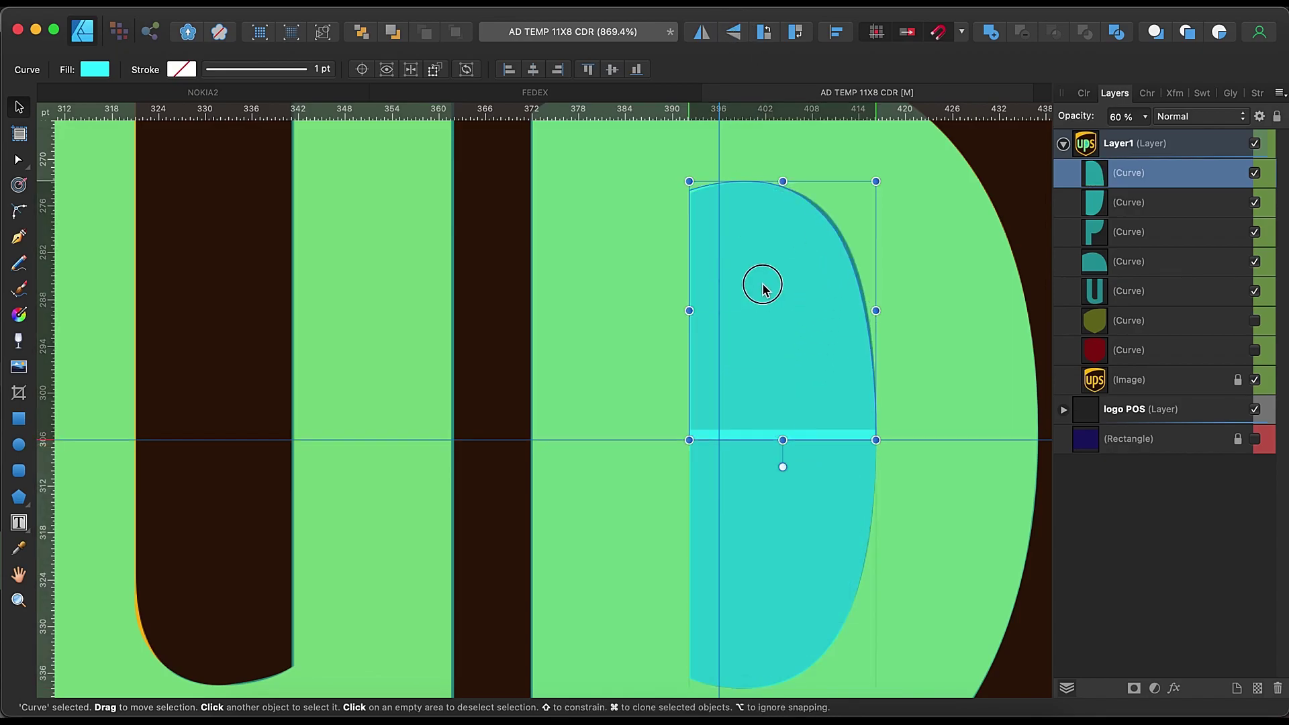
{"action": "scroll", "coordinate": [800, 296], "scroll_direction": "up", "scroll_amount": 2}
{"action": "scroll", "coordinate": [800, 297], "scroll_direction": "up", "scroll_amount": 2}
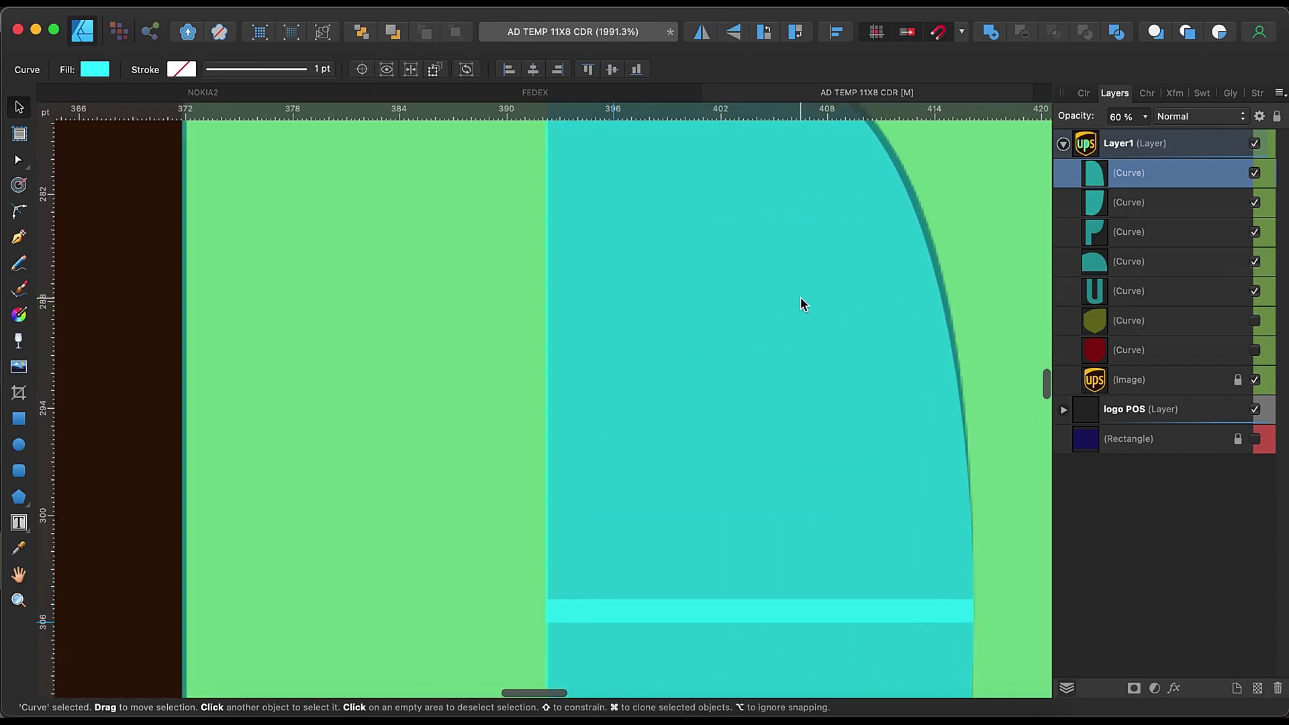
{"action": "scroll", "coordinate": [800, 297], "scroll_direction": "up", "scroll_amount": 1}
{"action": "scroll", "coordinate": [800, 296], "scroll_direction": "up", "scroll_amount": 3}
{"action": "scroll", "coordinate": [520, 293], "scroll_direction": "up", "scroll_amount": 2}
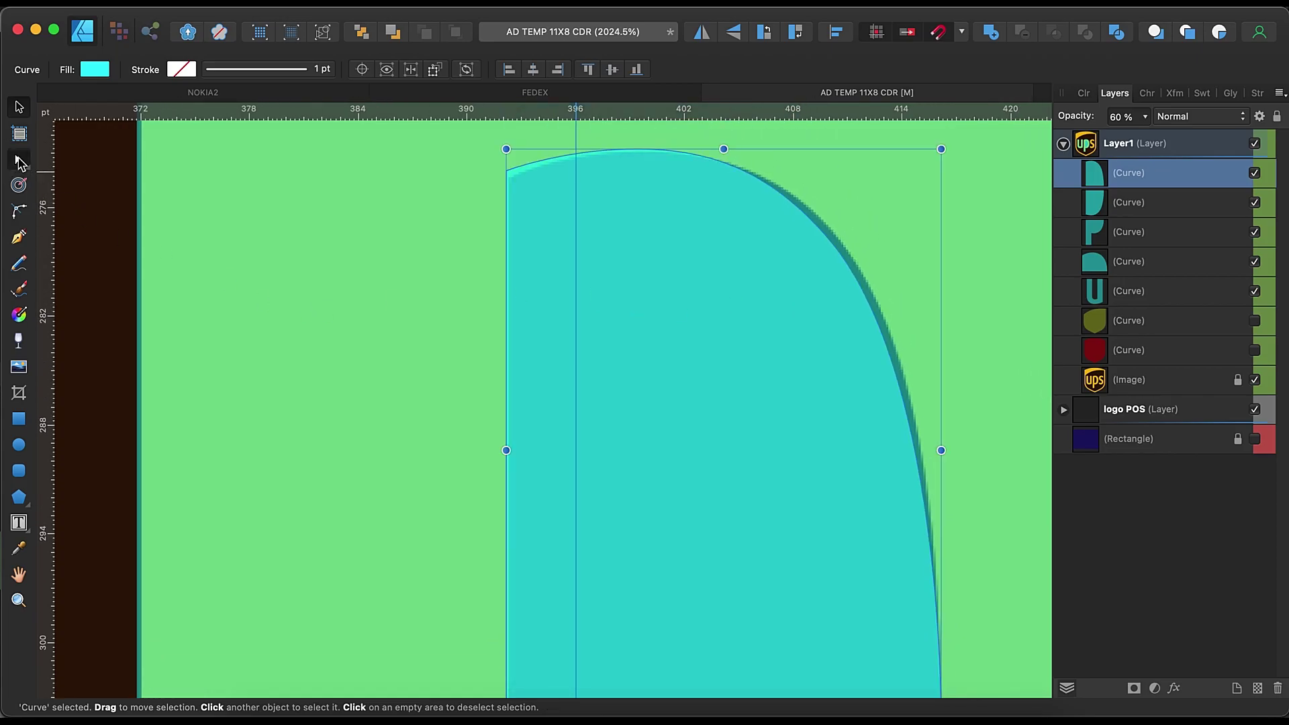
{"action": "left_click", "coordinate": [19, 162]}
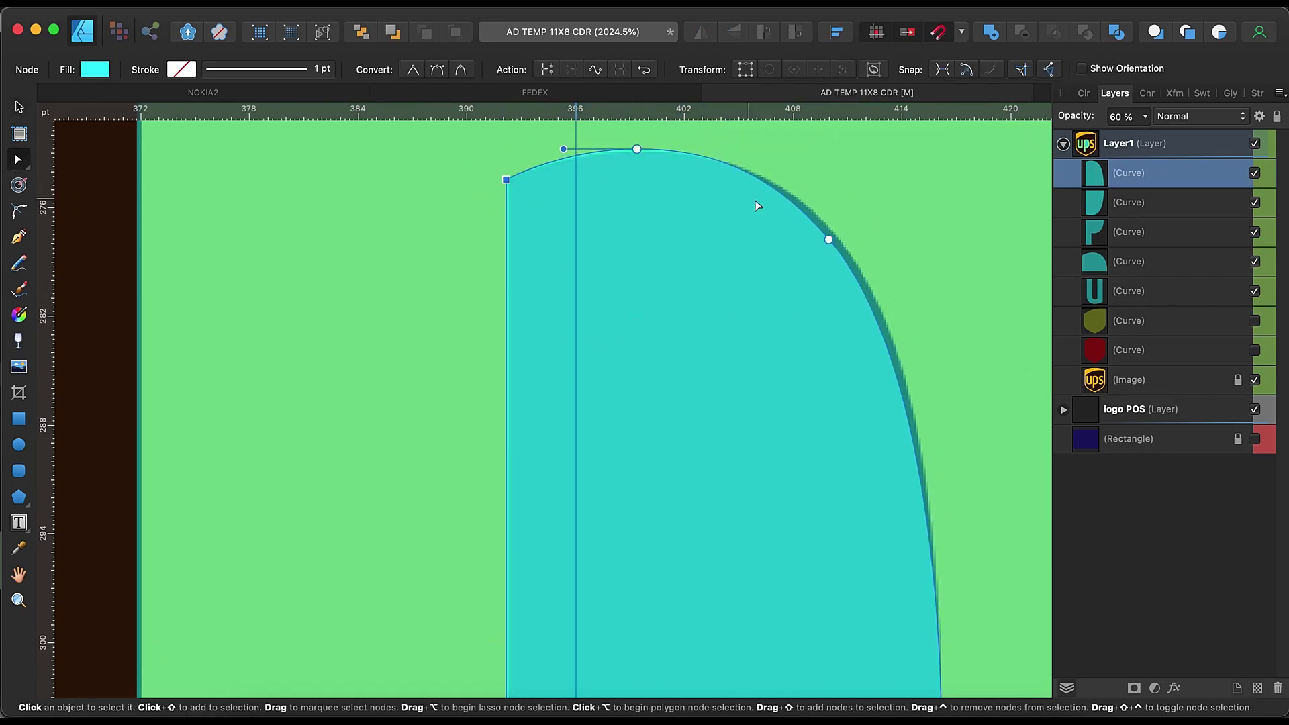
Combine the counter pieces with the green p into one shape.
{"action": "scroll", "coordinate": [877, 276], "scroll_direction": "down", "scroll_amount": 3}
{"action": "scroll", "coordinate": [536, 571], "scroll_direction": "down", "scroll_amount": 6}
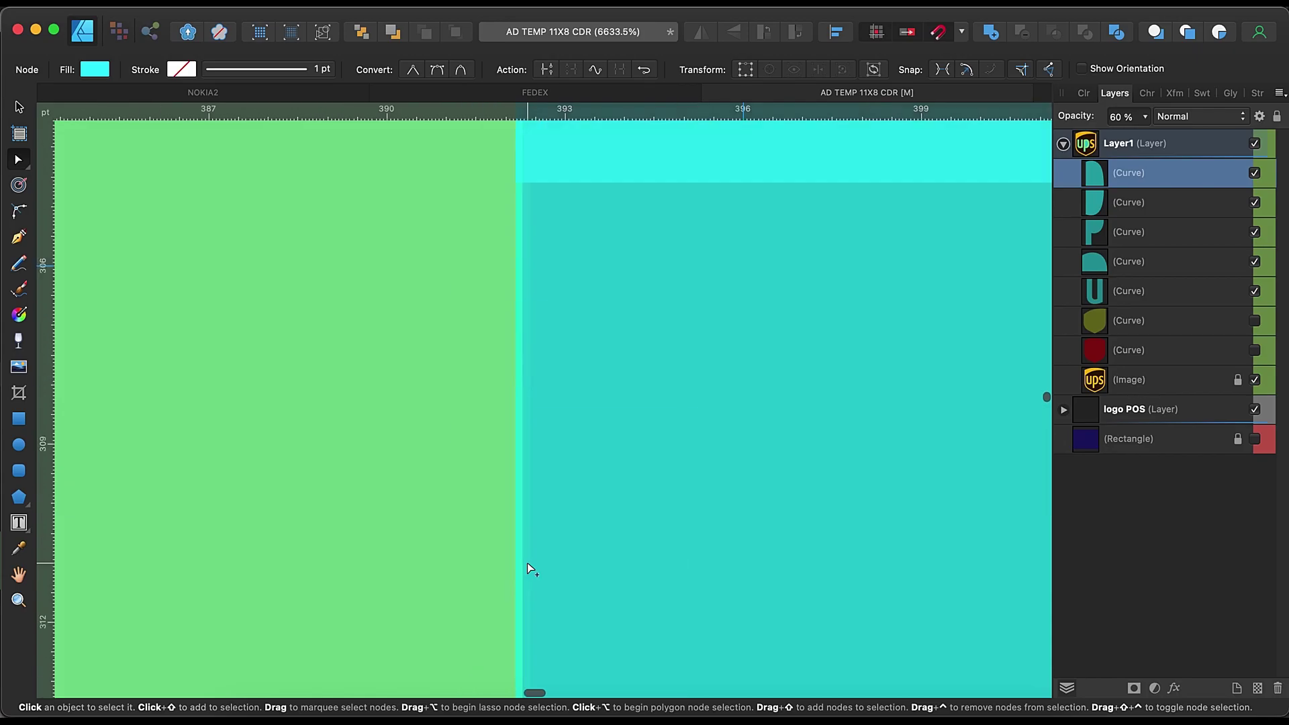
{"action": "scroll", "coordinate": [526, 563], "scroll_direction": "down", "scroll_amount": 3}
{"action": "scroll", "coordinate": [526, 563], "scroll_direction": "down", "scroll_amount": 3}
{"action": "key", "text": "v"}
{"action": "scroll", "coordinate": [722, 581], "scroll_direction": "down", "scroll_amount": 3}
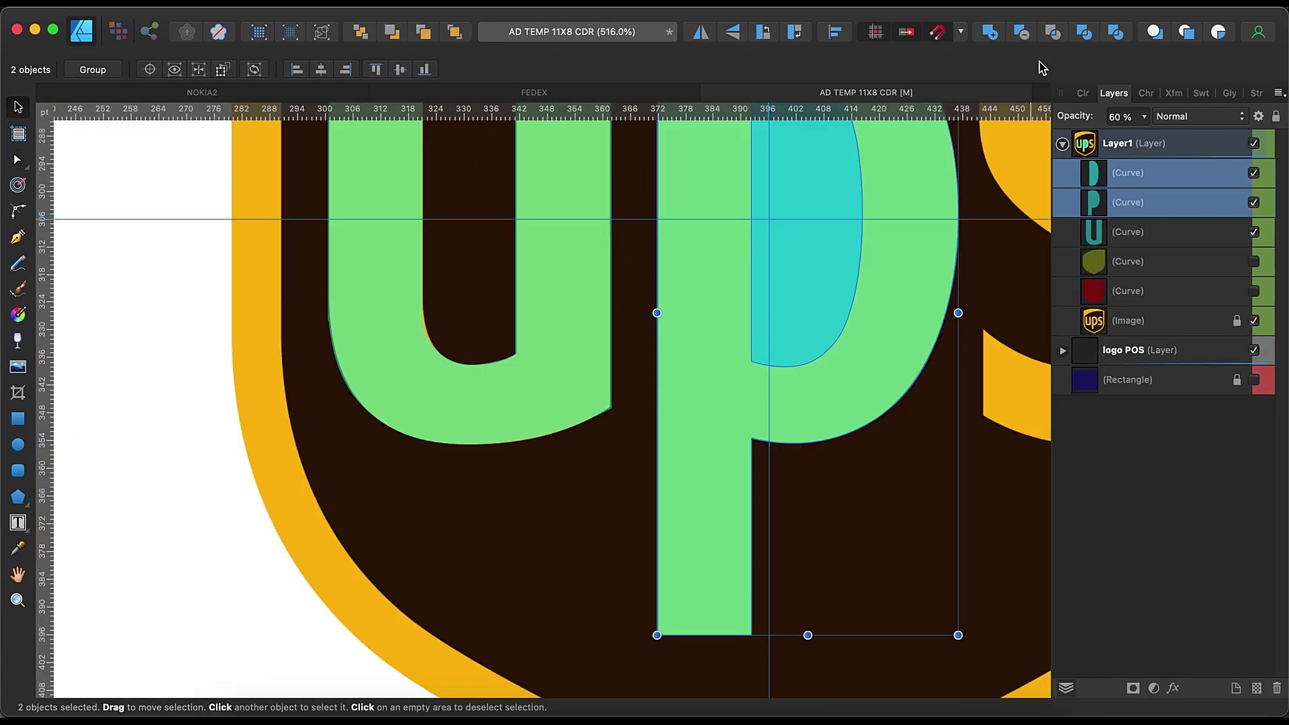
{"action": "key", "text": "super+j"}
{"action": "scroll", "coordinate": [958, 288], "scroll_direction": "down", "scroll_amount": 3}
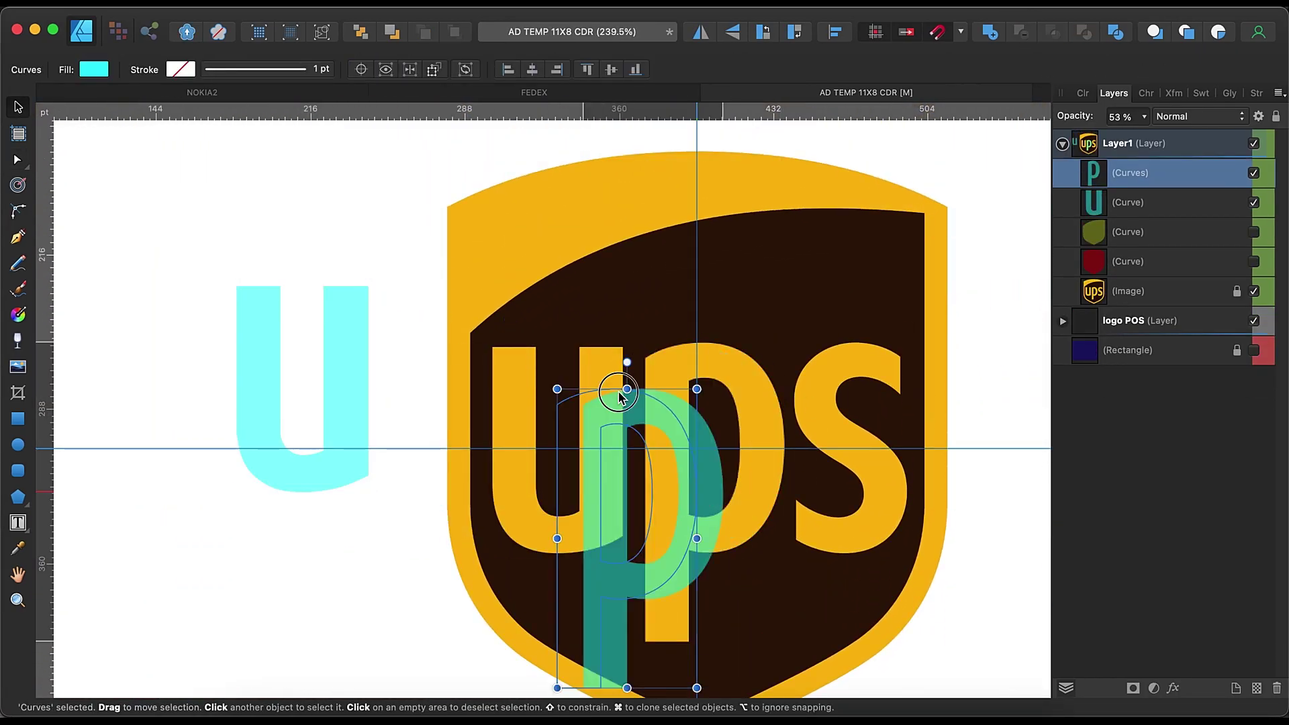
Draw a circle over the S's upper bowl, convert it to curves, and set it to 63% opacity.
{"action": "left_click", "coordinate": [990, 477]}
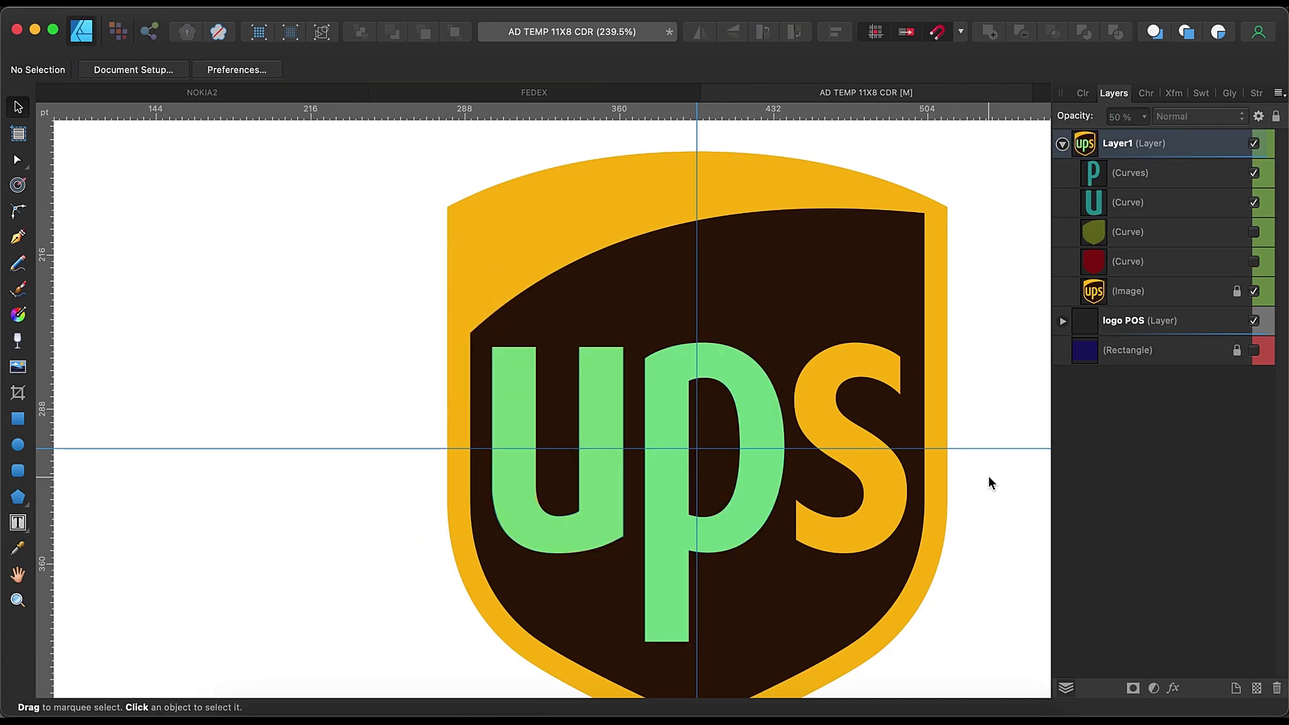
{"action": "scroll", "coordinate": [988, 475], "scroll_direction": "up", "scroll_amount": 5}
{"action": "key", "text": "e"}
{"action": "left_click_drag", "start_coordinate": [428, 153], "coordinate": [978, 677]}
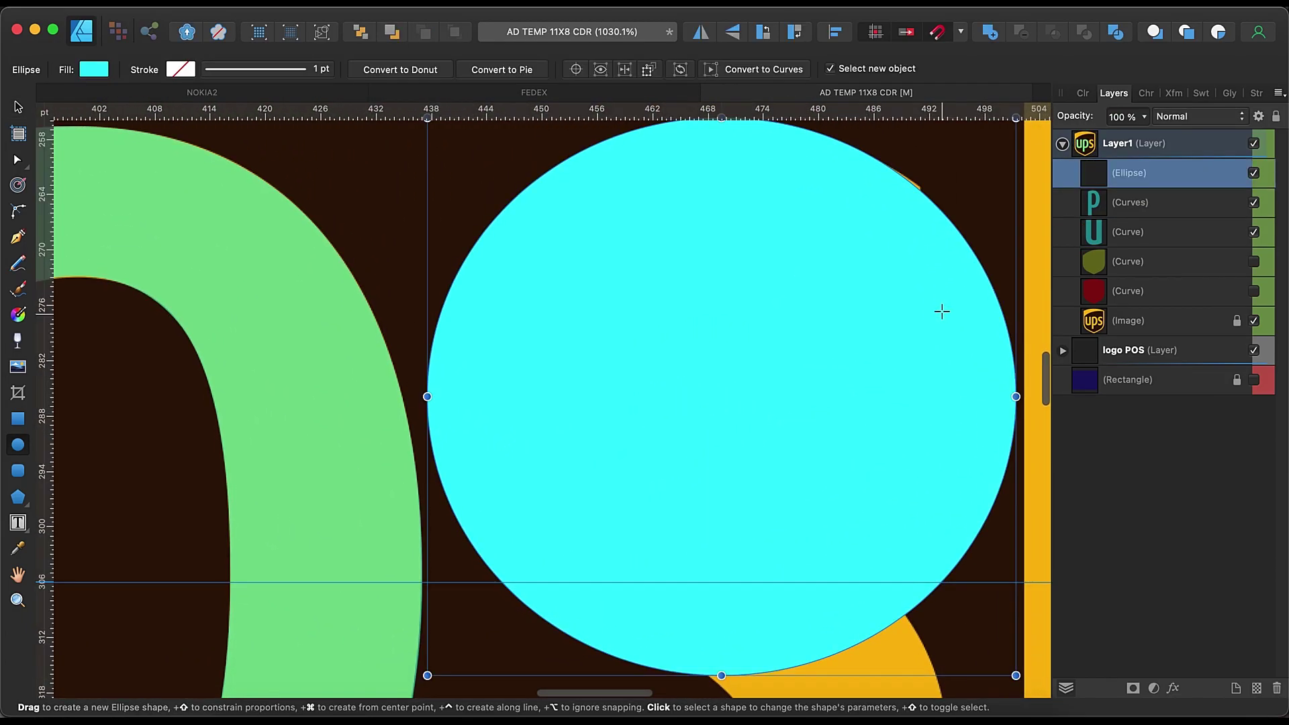
{"action": "left_click", "coordinate": [1143, 116]}
{"action": "left_click_drag", "start_coordinate": [1134, 134], "coordinate": [1150, 134]}
{"action": "key", "text": "super+Return"}
{"action": "key", "text": "a"}
Resize the circle's top, bottom, left and right edges to fit the S outline.
{"action": "key", "text": "v"}
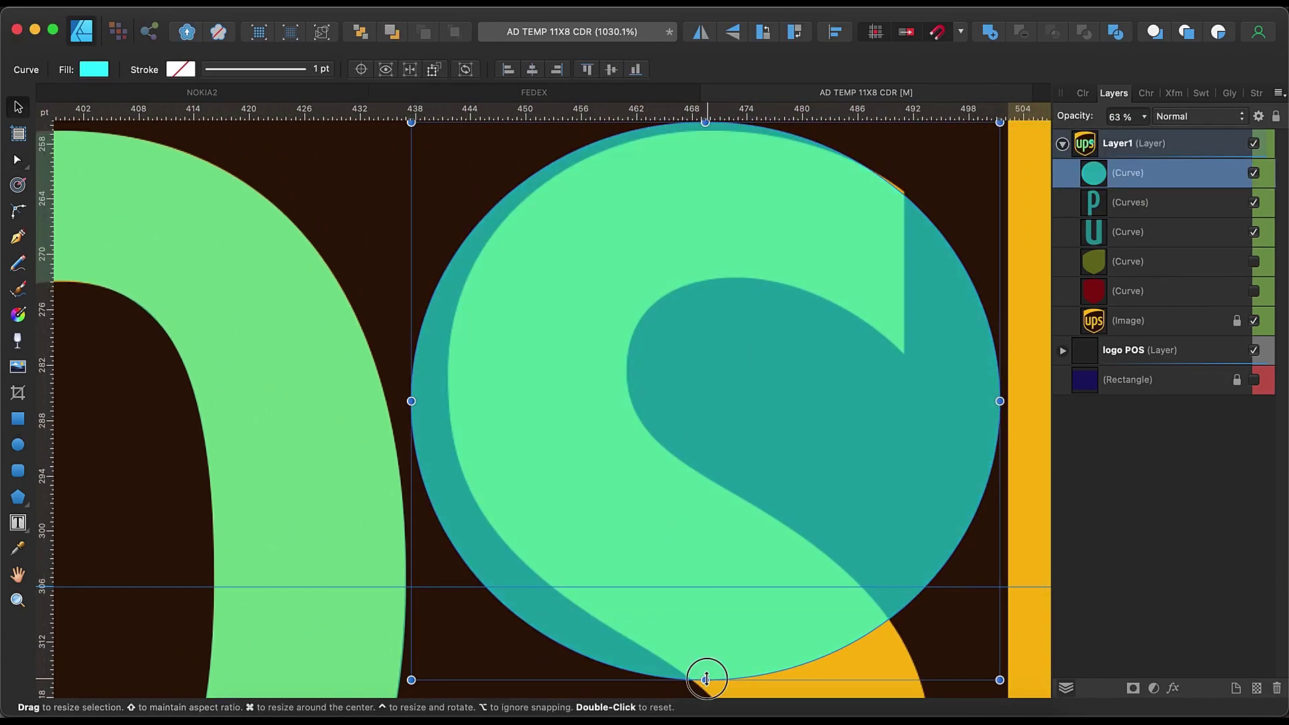
{"action": "left_click_drag", "start_coordinate": [704, 680], "coordinate": [705, 637]}
{"action": "left_click_drag", "start_coordinate": [411, 380], "coordinate": [445, 379]}
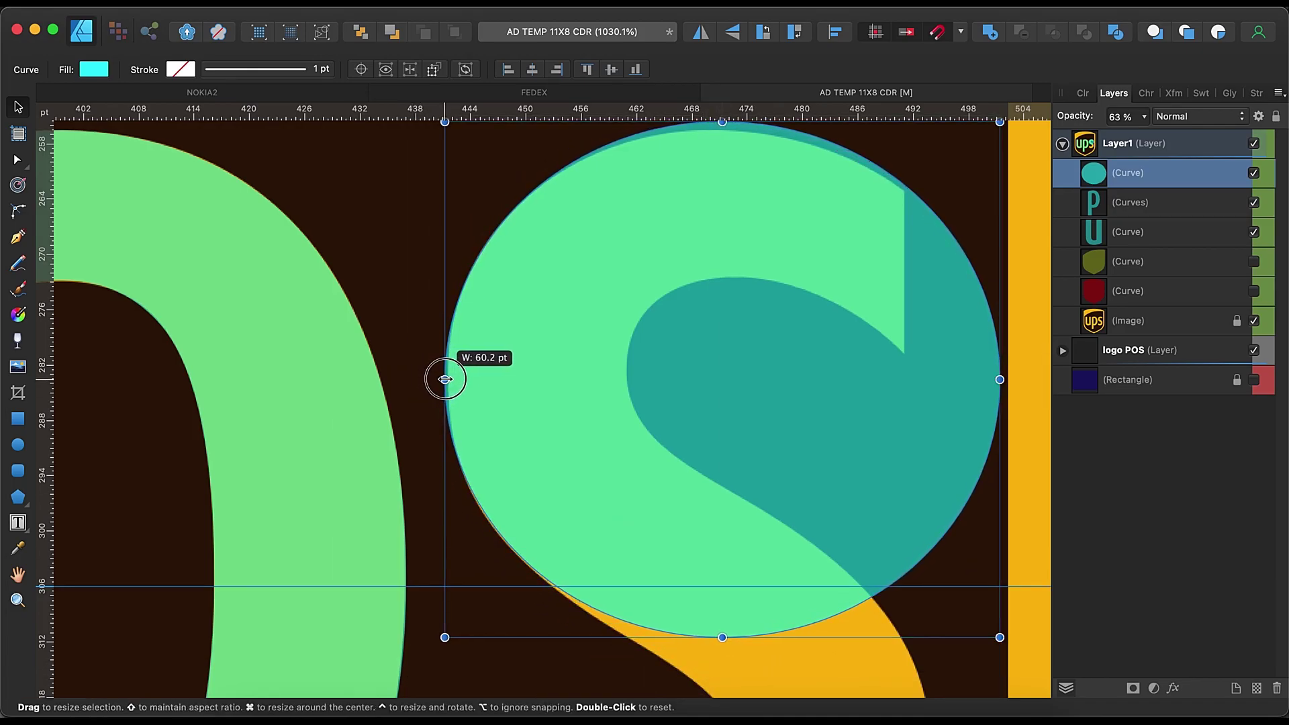
{"action": "left_click_drag", "start_coordinate": [723, 637], "coordinate": [727, 644]}
{"action": "left_click_drag", "start_coordinate": [723, 121], "coordinate": [725, 127]}
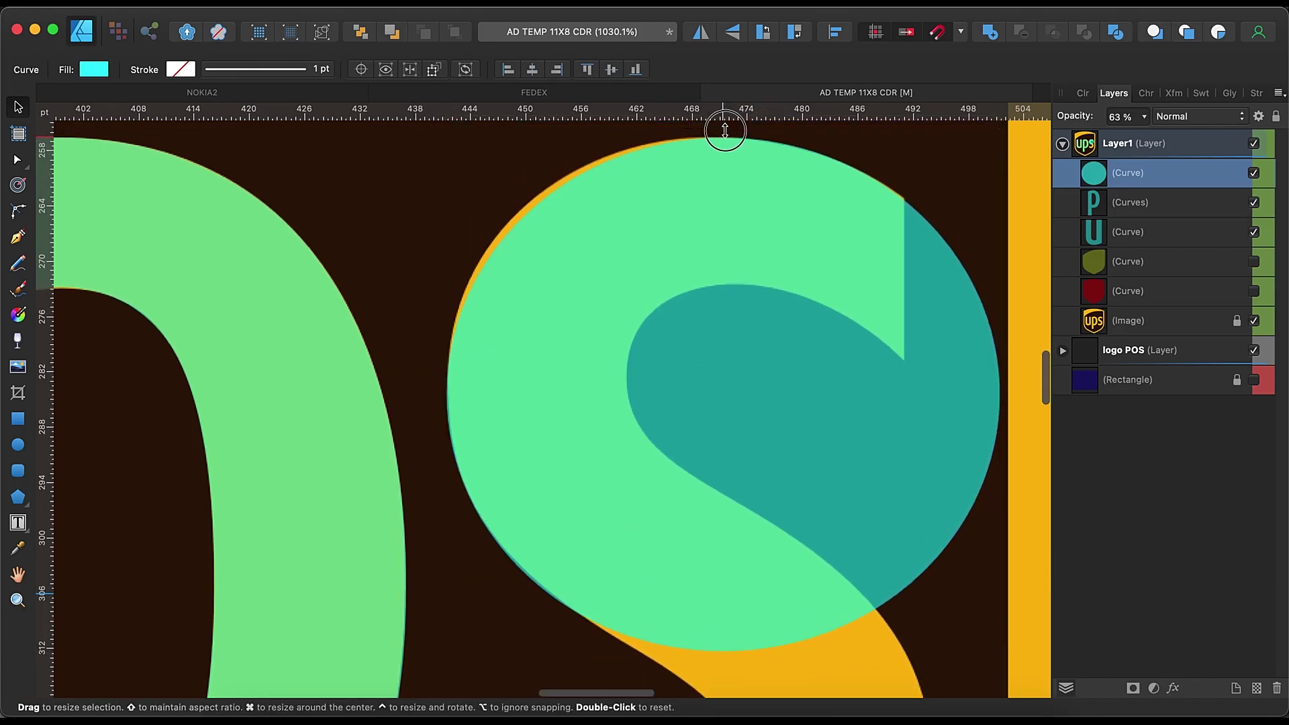
{"action": "scroll", "coordinate": [848, 411], "scroll_direction": "right", "scroll_amount": 3}
{"action": "left_click_drag", "start_coordinate": [897, 401], "coordinate": [904, 402]}
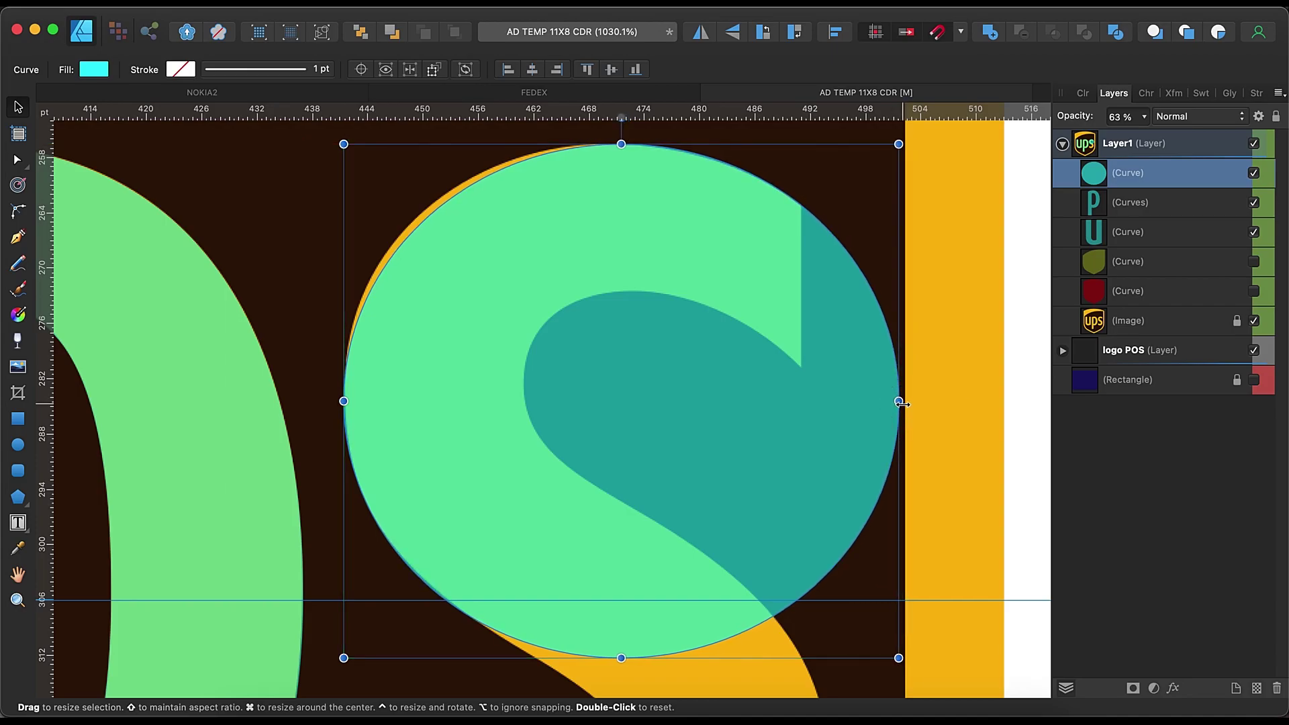
Adjust the circle's top and left nodes and handles to follow the S.
{"action": "key", "text": "a"}
{"action": "left_click", "coordinate": [621, 144]}
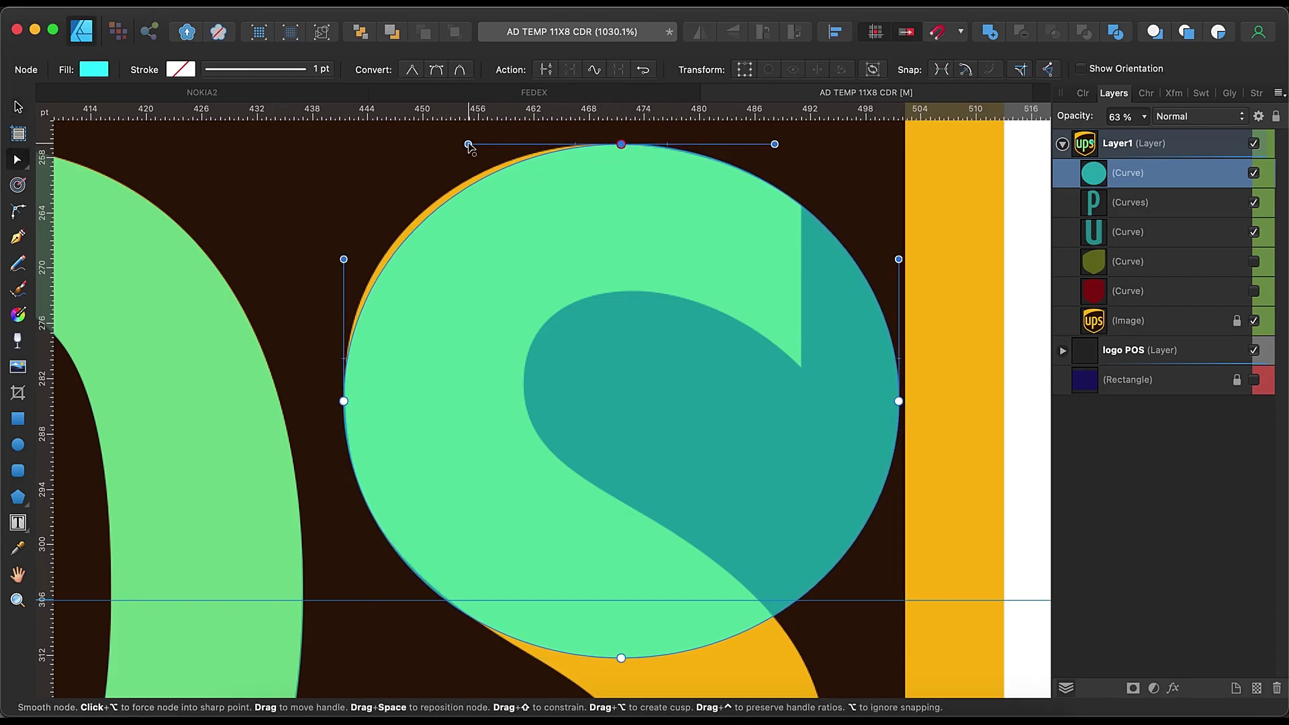
{"action": "left_click_drag", "start_coordinate": [452, 144], "coordinate": [438, 145]}
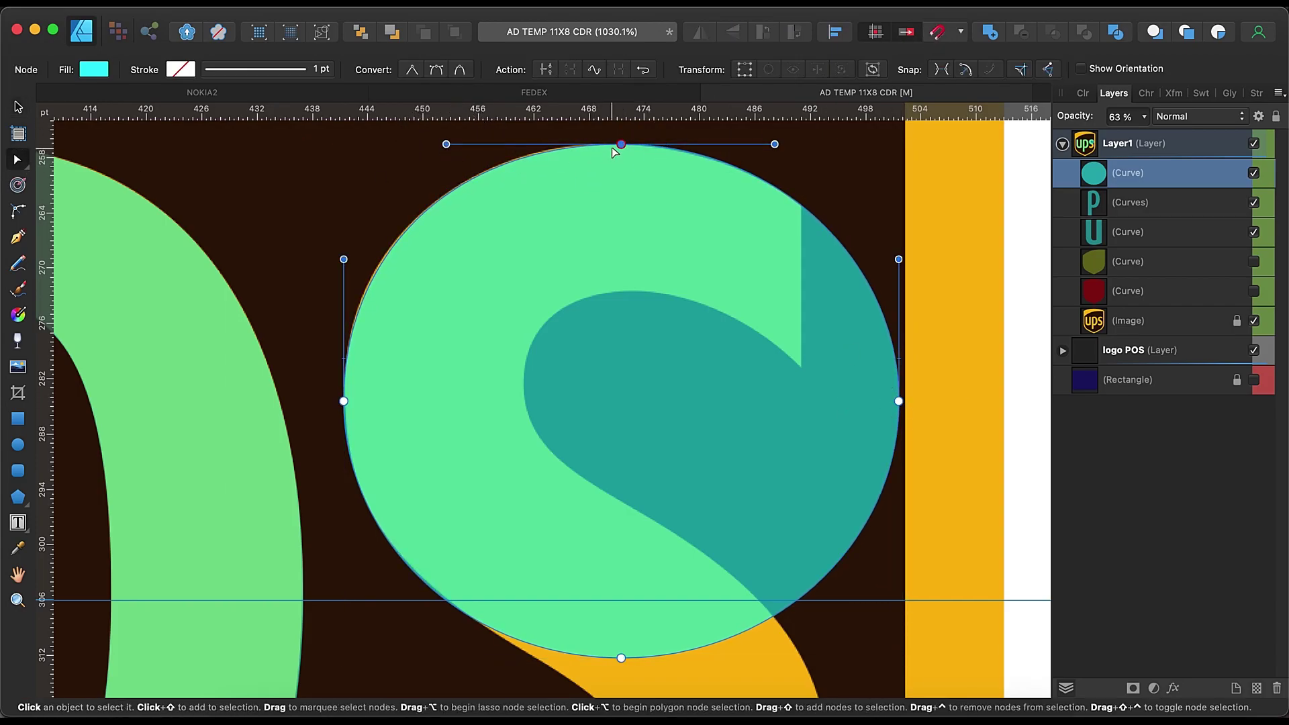
{"action": "left_click_drag", "start_coordinate": [627, 147], "coordinate": [622, 147]}
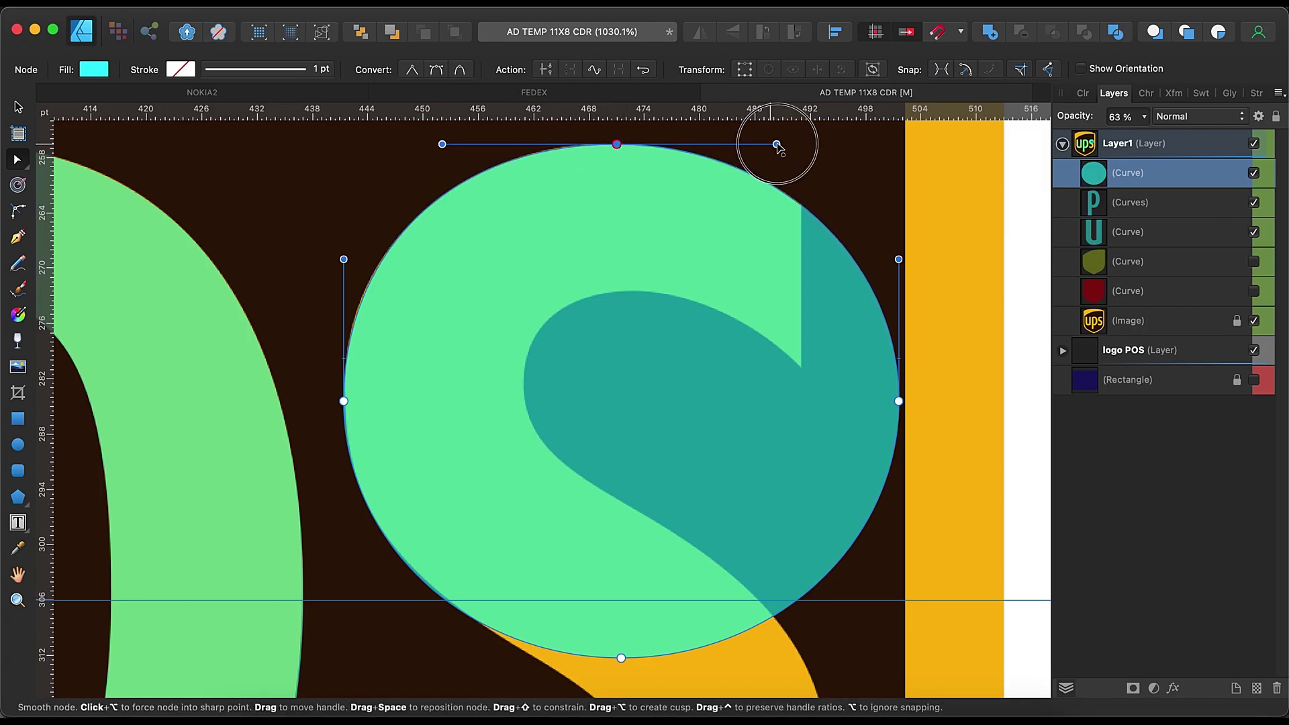
{"action": "left_click", "coordinate": [343, 401]}
{"action": "left_click_drag", "start_coordinate": [441, 144], "coordinate": [448, 144]}
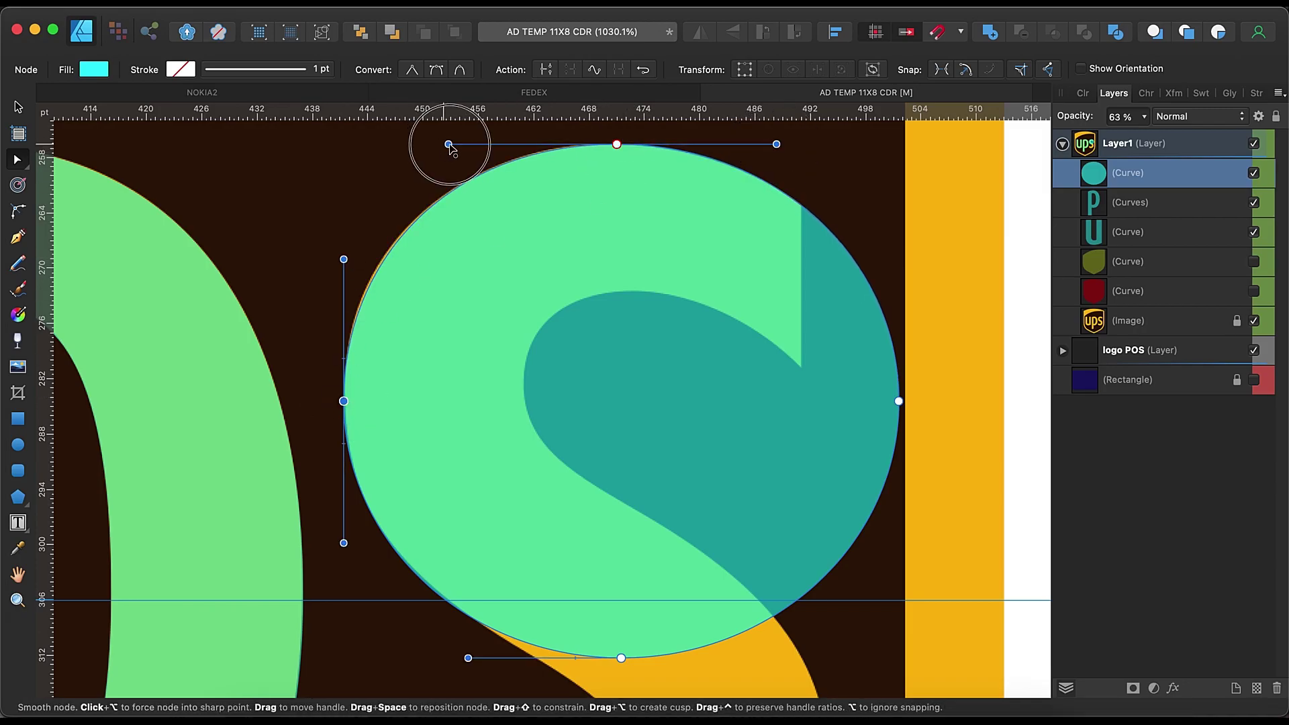
{"action": "scroll", "coordinate": [443, 336], "scroll_direction": "down", "scroll_amount": 3}
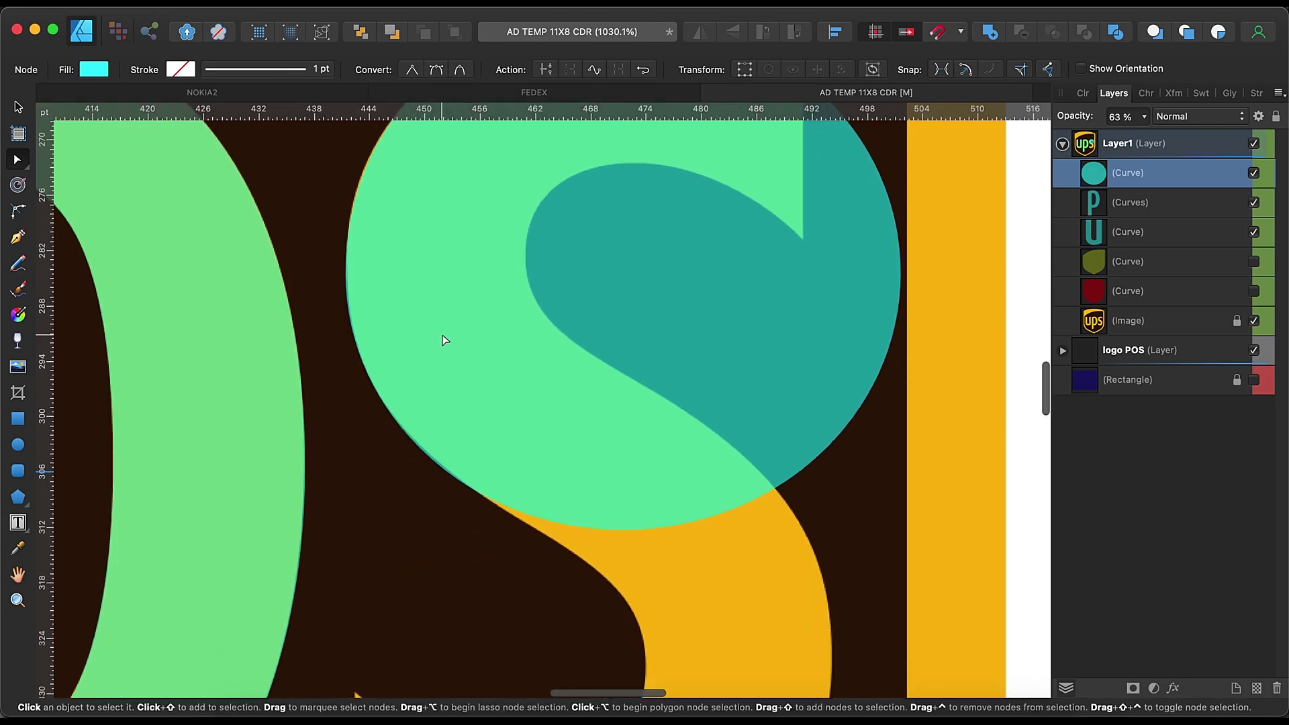
{"action": "scroll", "coordinate": [474, 535], "scroll_direction": "up", "scroll_amount": 2}
Paste a duplicate circle and shrink, squash and tilt it into an oval over the inner curve.
{"action": "key", "text": "v"}
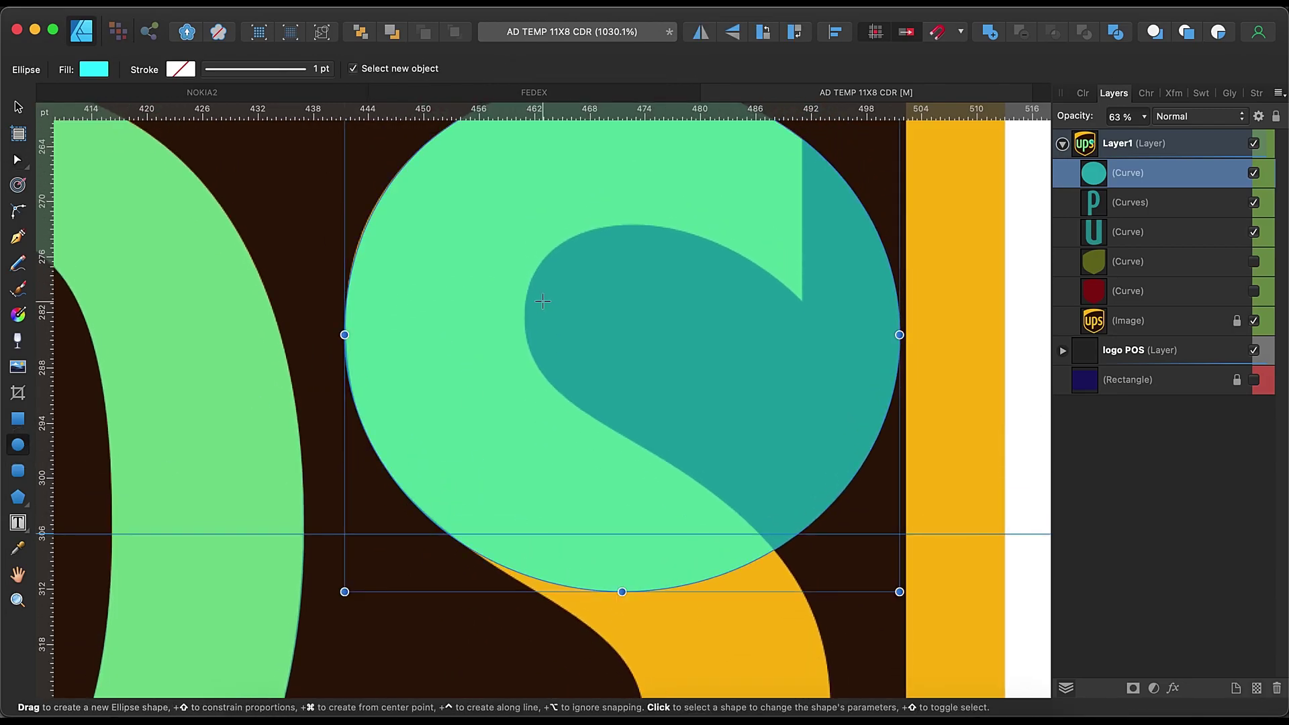
{"action": "key", "text": "super+v"}
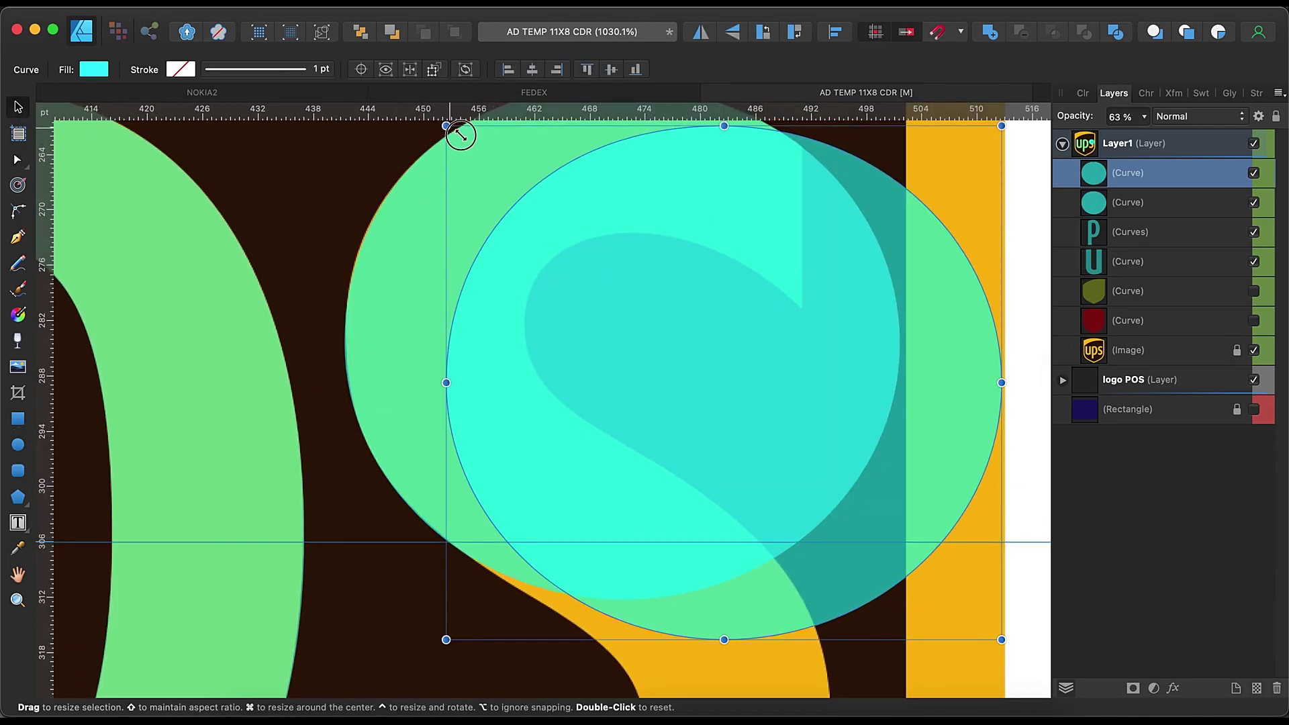
{"action": "left_click_drag", "start_coordinate": [461, 135], "coordinate": [537, 201]}
{"action": "left_click_drag", "start_coordinate": [722, 201], "coordinate": [722, 345]}
{"action": "mouse_move", "coordinate": [537, 345]}
{"action": "left_mouse_down"}
{"action": "mouse_move", "coordinate": [610, 288]}
{"action": "mouse_move", "coordinate": [663, 328]}
{"action": "mouse_move", "coordinate": [650, 322]}
{"action": "left_mouse_up"}
{"action": "left_click_drag", "start_coordinate": [739, 273], "coordinate": [747, 261]}
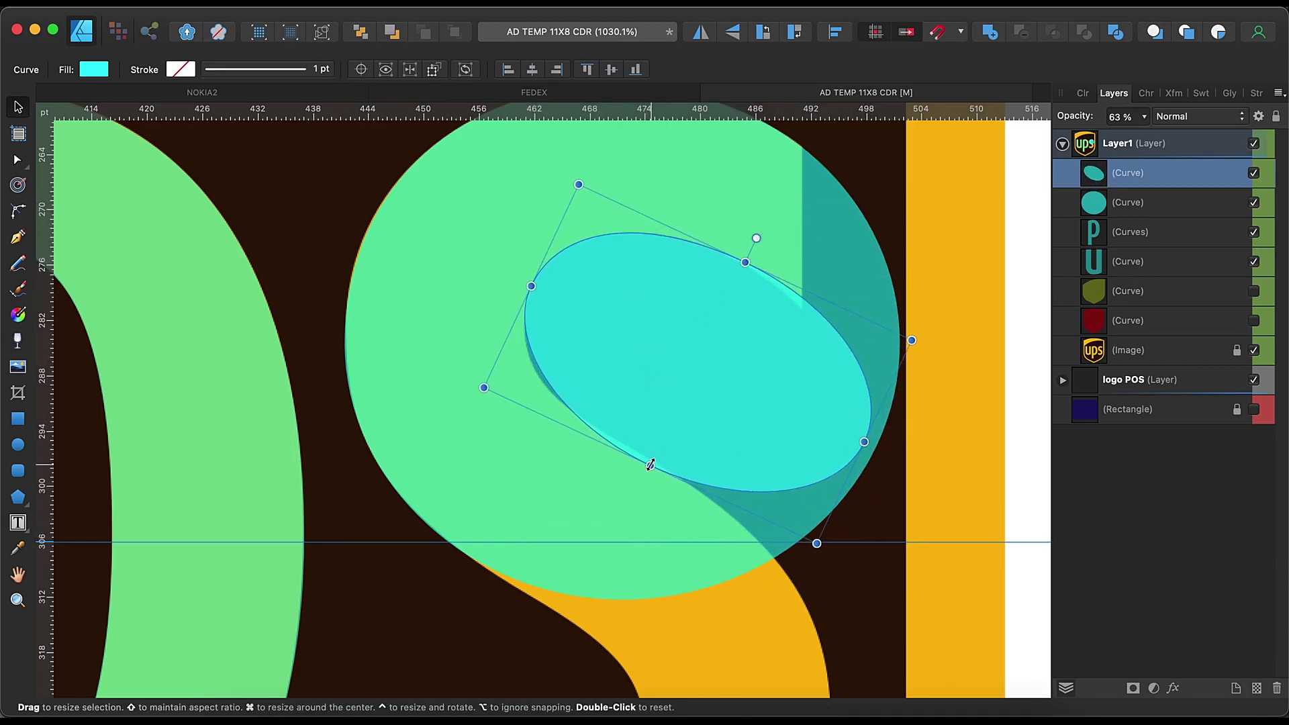
{"action": "left_click_drag", "start_coordinate": [652, 459], "coordinate": [874, 433]}
Reshape the oval's upper-right and left nodes and handles along the S's inner edge.
{"action": "key", "text": "a"}
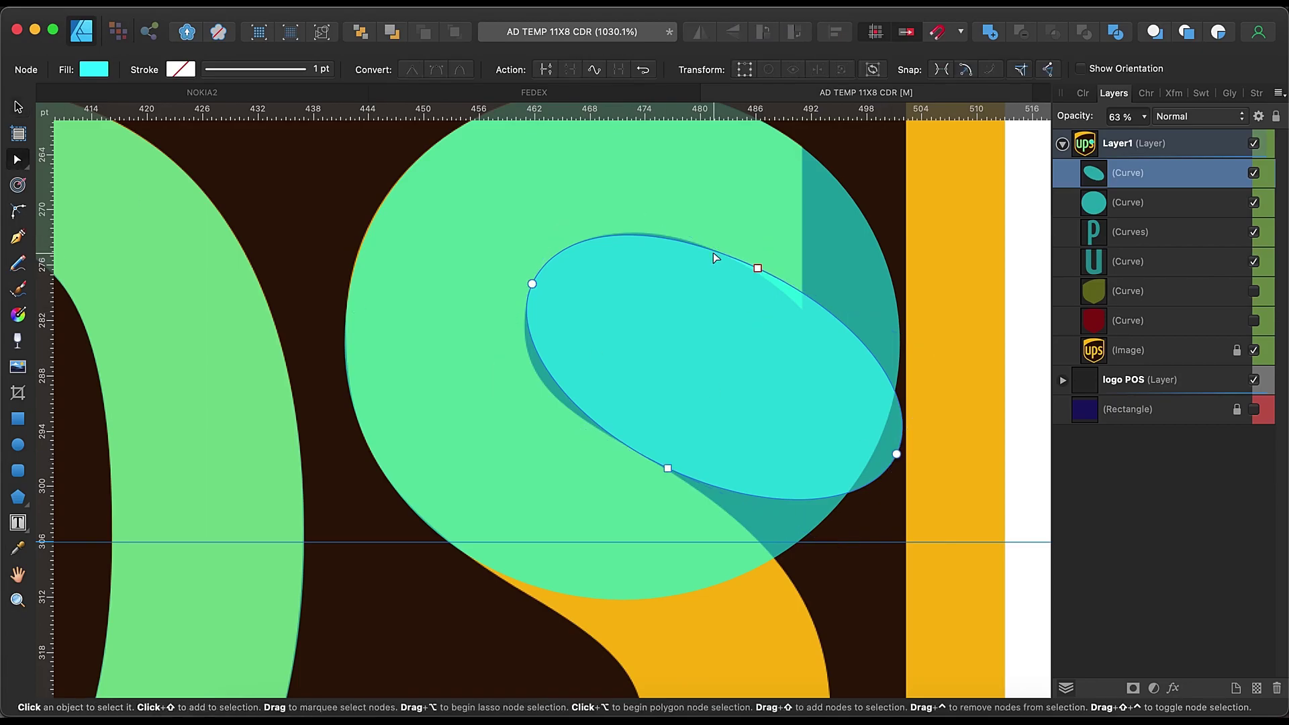
{"action": "left_click", "coordinate": [758, 269]}
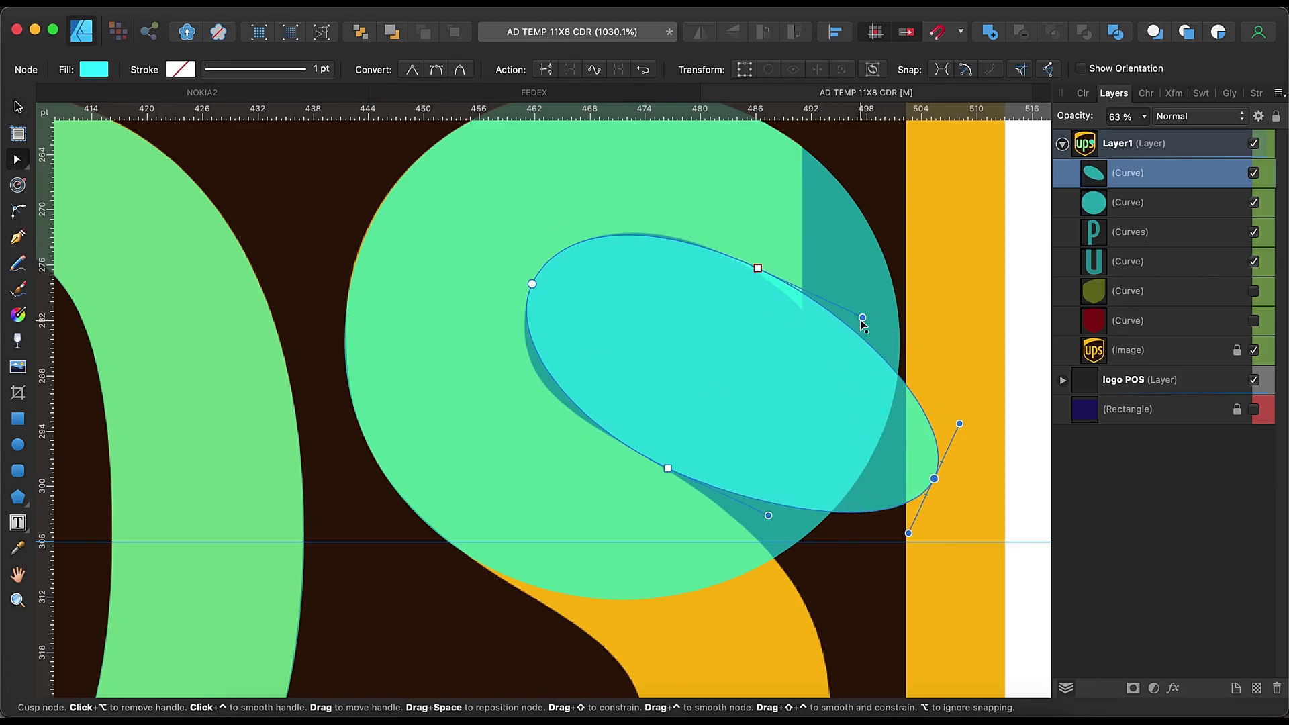
{"action": "left_click_drag", "start_coordinate": [865, 336], "coordinate": [871, 321]}
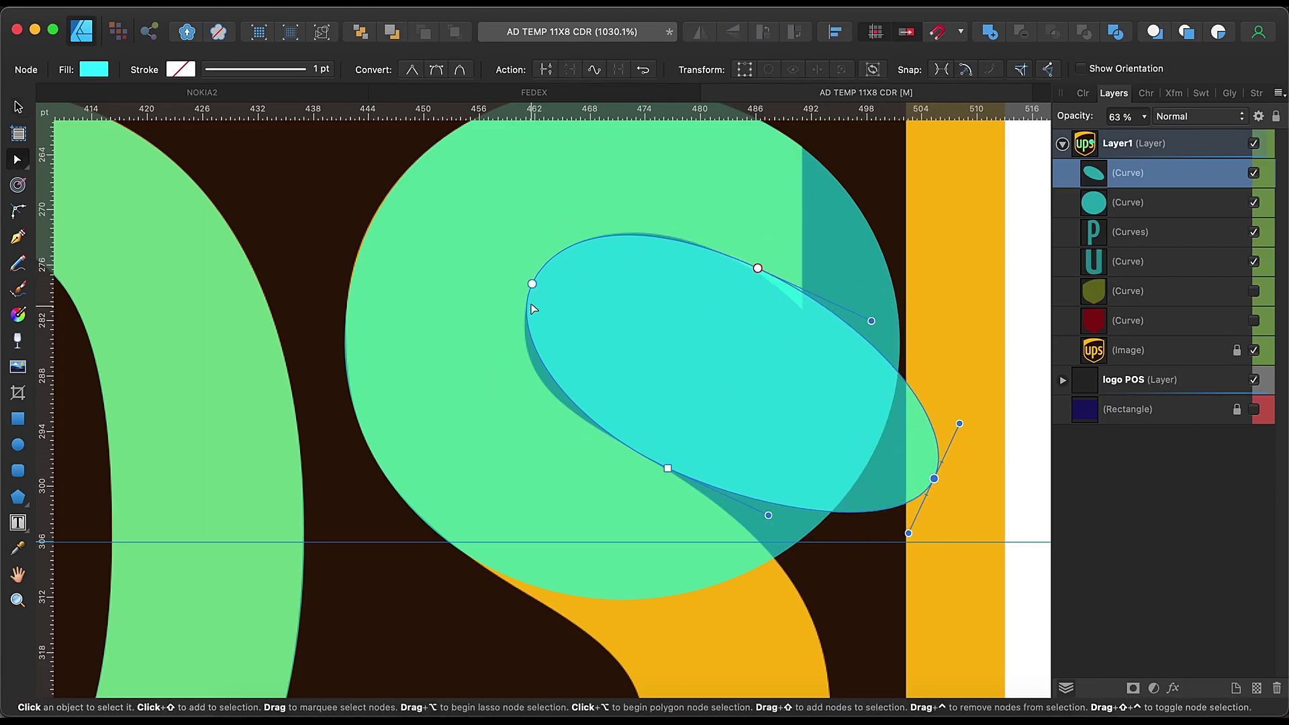
{"action": "left_click", "coordinate": [532, 284]}
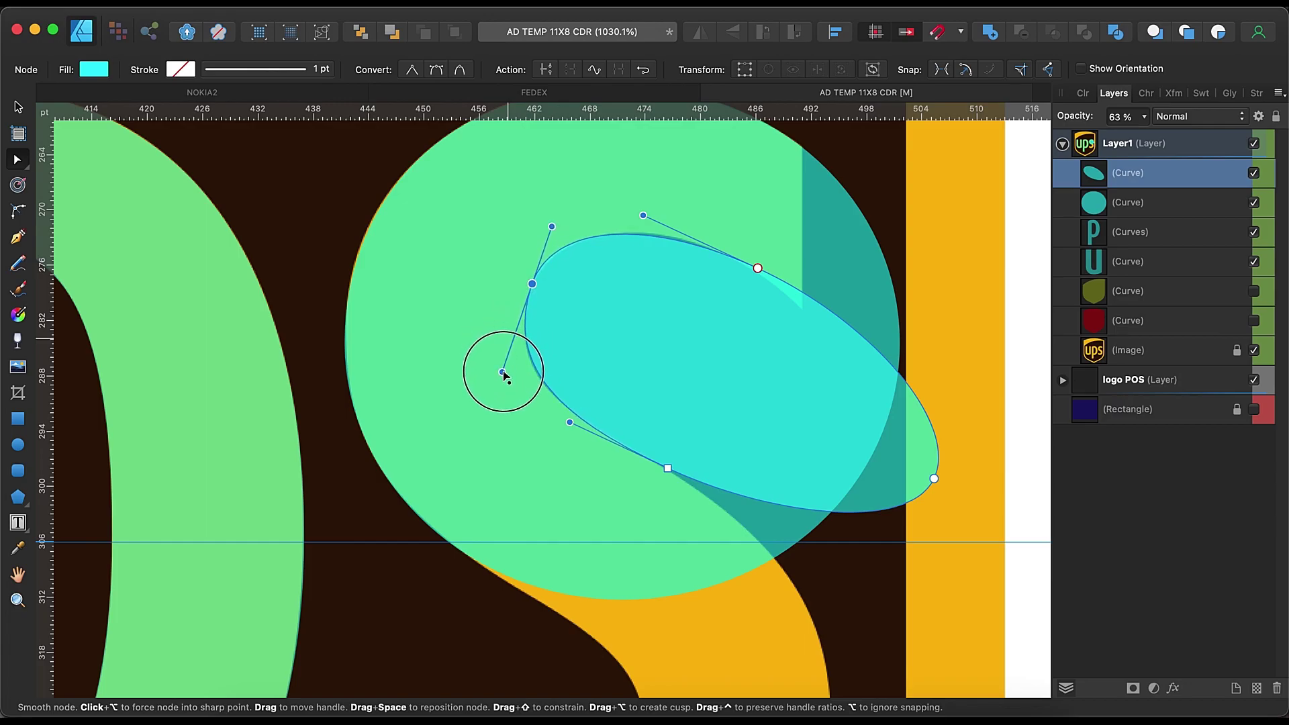
{"action": "scroll", "coordinate": [593, 271], "scroll_direction": "up", "scroll_amount": 3}
{"action": "left_click_drag", "start_coordinate": [534, 207], "coordinate": [541, 212]}
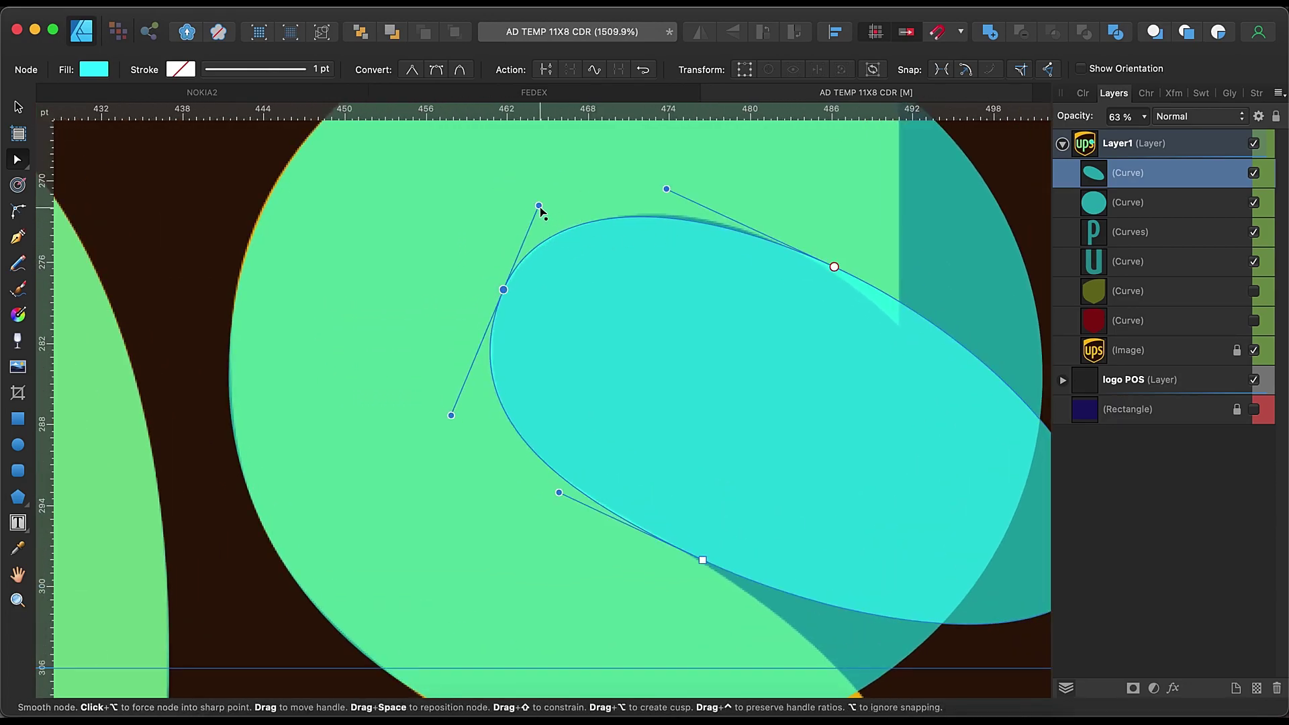
{"action": "left_click_drag", "start_coordinate": [835, 268], "coordinate": [899, 325]}
{"action": "left_click_drag", "start_coordinate": [731, 246], "coordinate": [749, 198]}
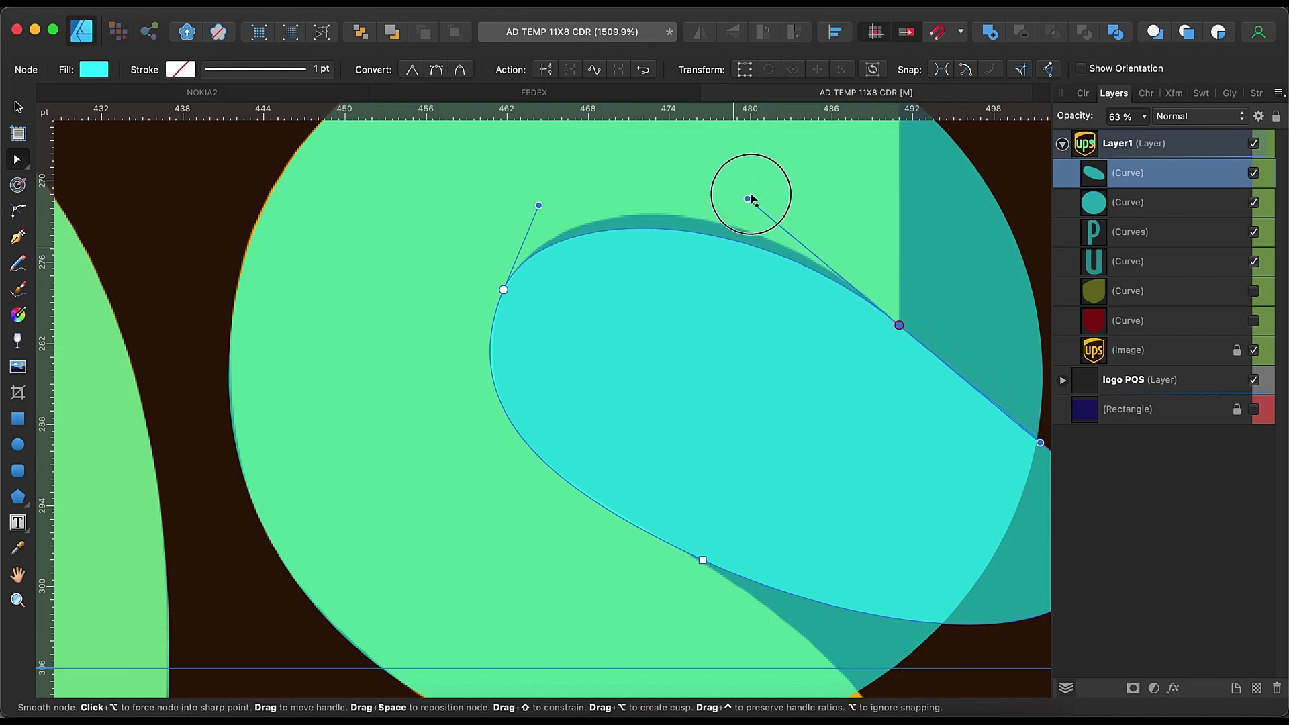
{"action": "scroll", "coordinate": [728, 188], "scroll_direction": "down", "scroll_amount": 5}
Move the oval's bottom node along the inner edge, fine-tune handles, and select both shapes.
{"action": "left_click", "coordinate": [693, 390]}
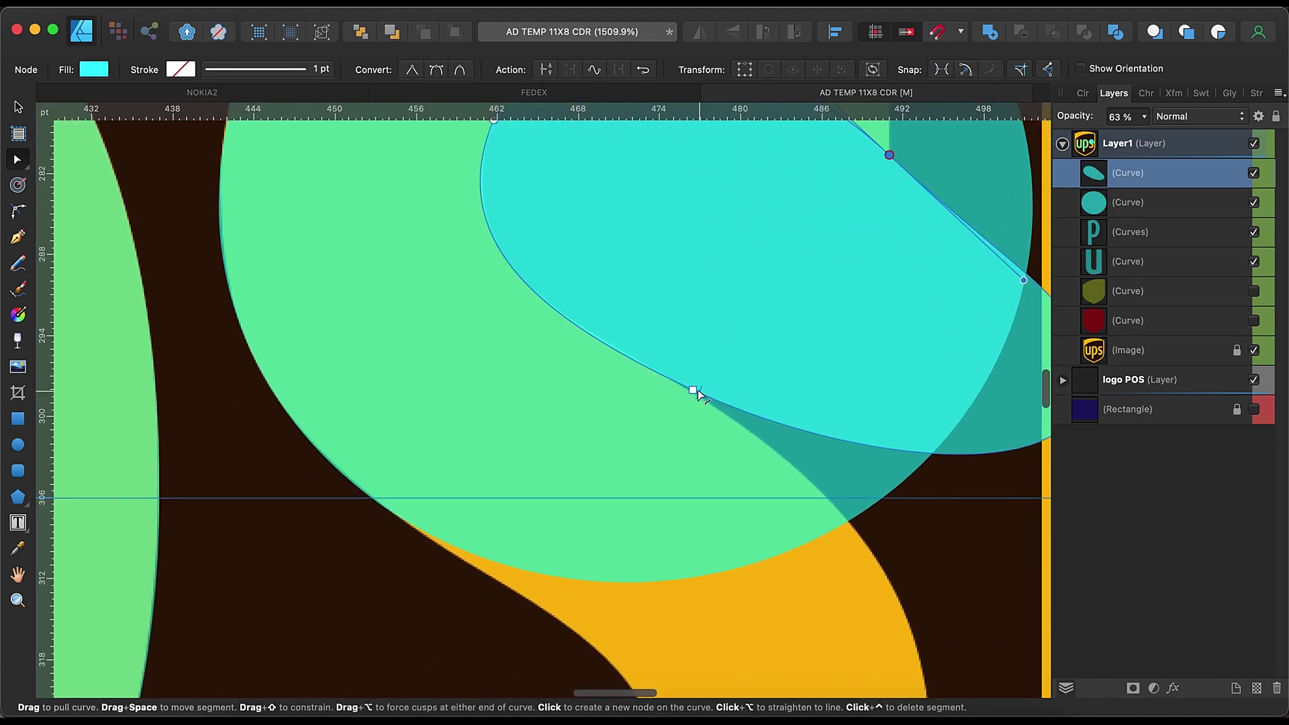
{"action": "left_click_drag", "start_coordinate": [693, 390], "coordinate": [716, 406]}
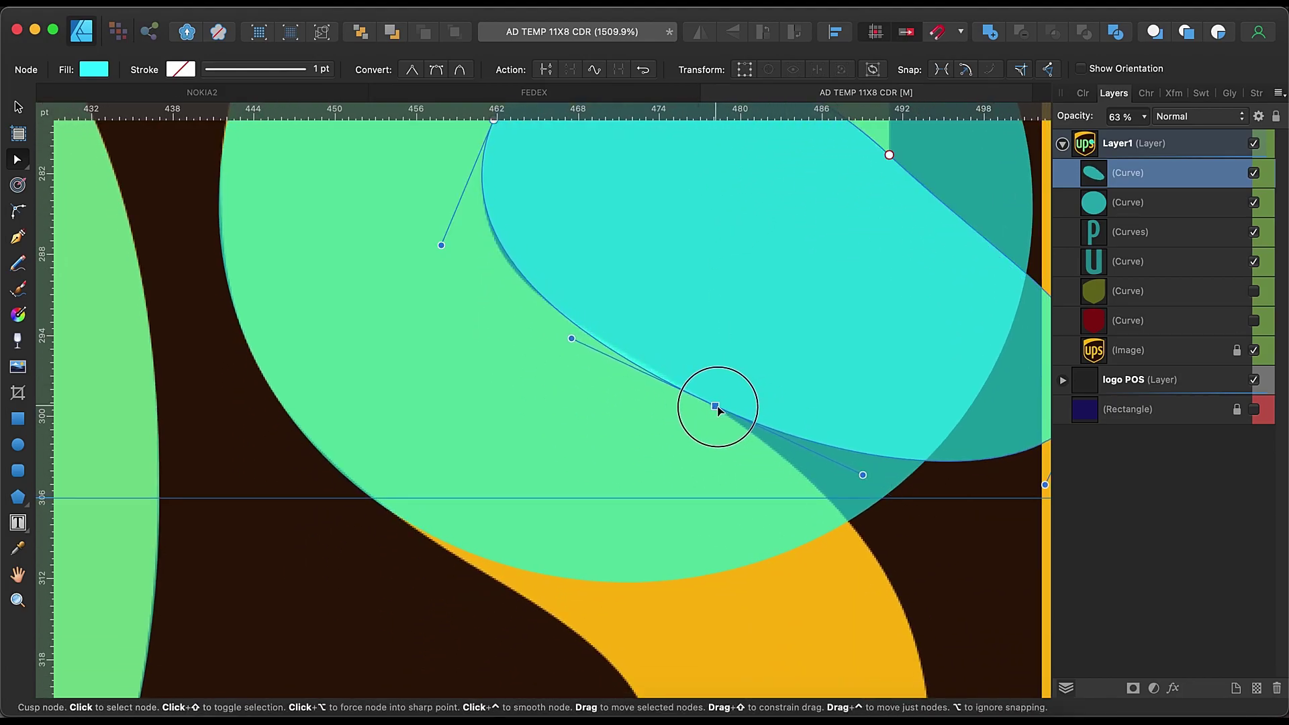
{"action": "left_click_drag", "start_coordinate": [584, 338], "coordinate": [571, 334]}
{"action": "scroll", "coordinate": [571, 335], "scroll_direction": "up", "scroll_amount": 5}
{"action": "scroll", "coordinate": [571, 335], "scroll_direction": "right", "scroll_amount": 3}
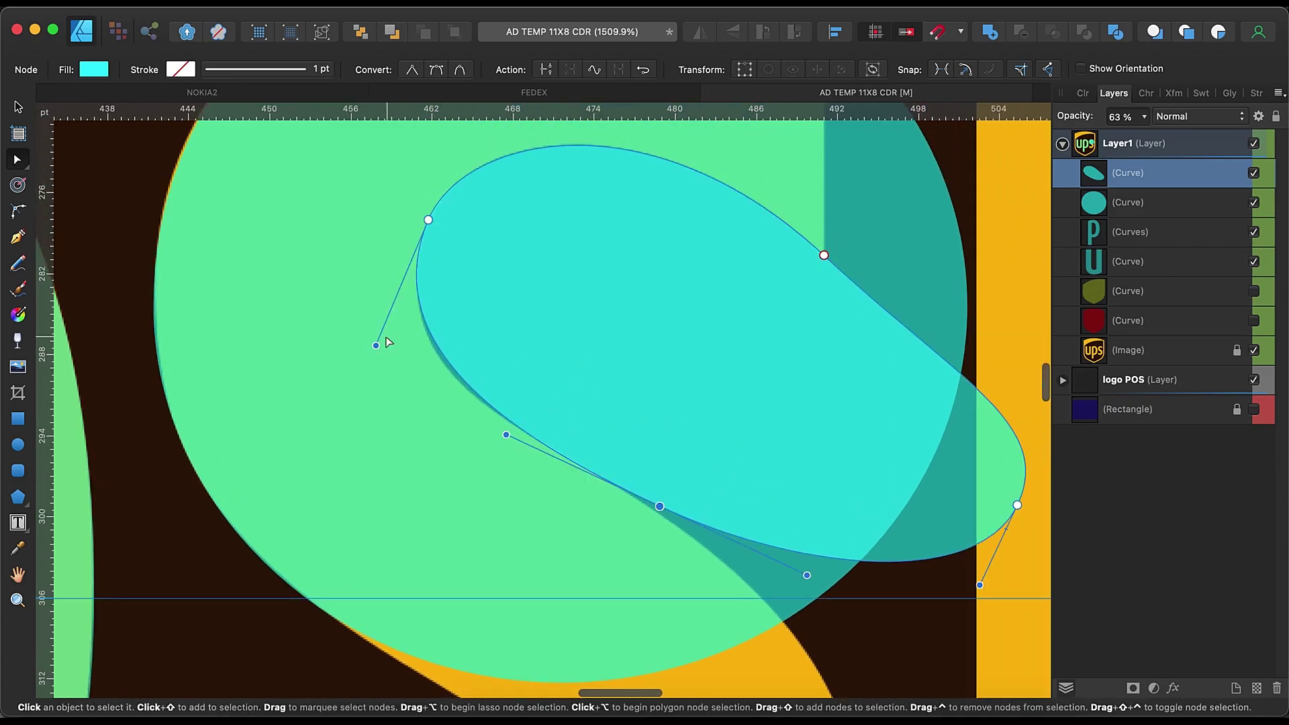
{"action": "left_click_drag", "start_coordinate": [376, 346], "coordinate": [378, 354]}
{"action": "scroll", "coordinate": [557, 372], "scroll_direction": "down", "scroll_amount": 5}
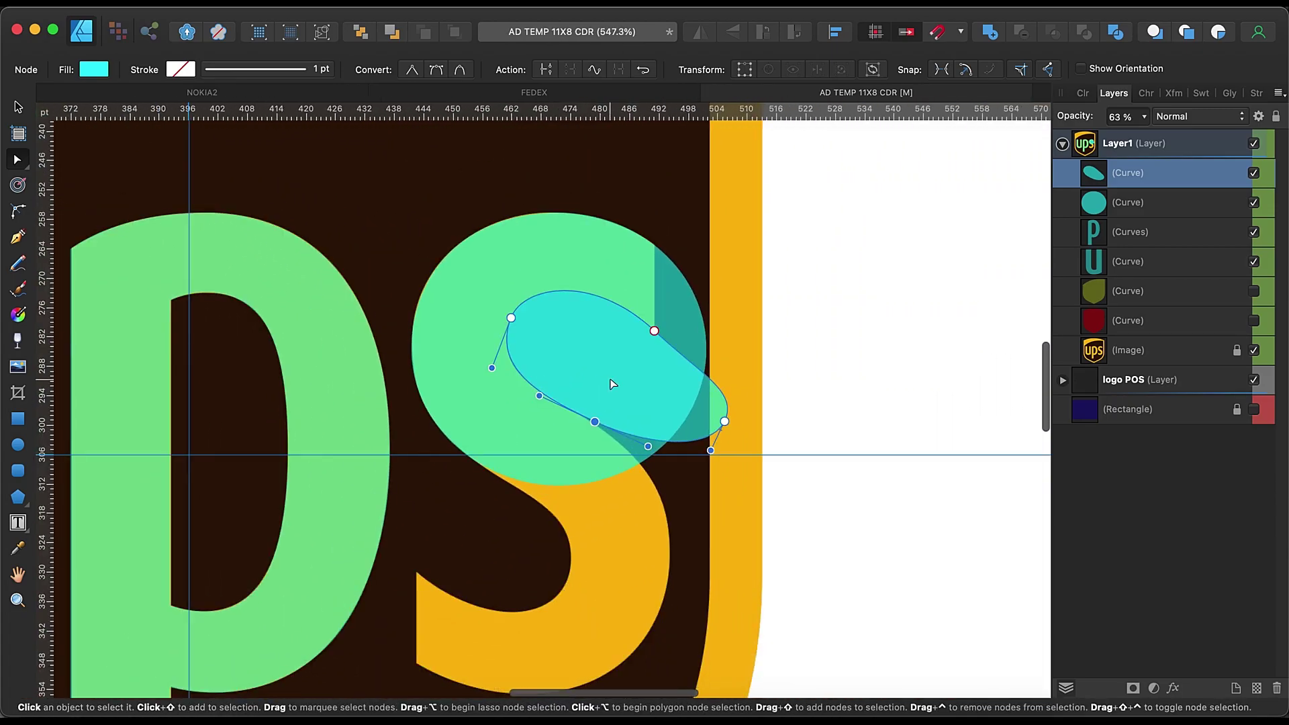
{"action": "left_click", "coordinate": [1128, 202], "text": "shift"}
Cut the oval from the circle, then square off the piece's right end with a subtracted rectangle.
{"action": "left_click", "coordinate": [1021, 32]}
{"action": "left_click", "coordinate": [19, 418]}
{"action": "scroll", "coordinate": [689, 323], "scroll_direction": "up", "scroll_amount": 5}
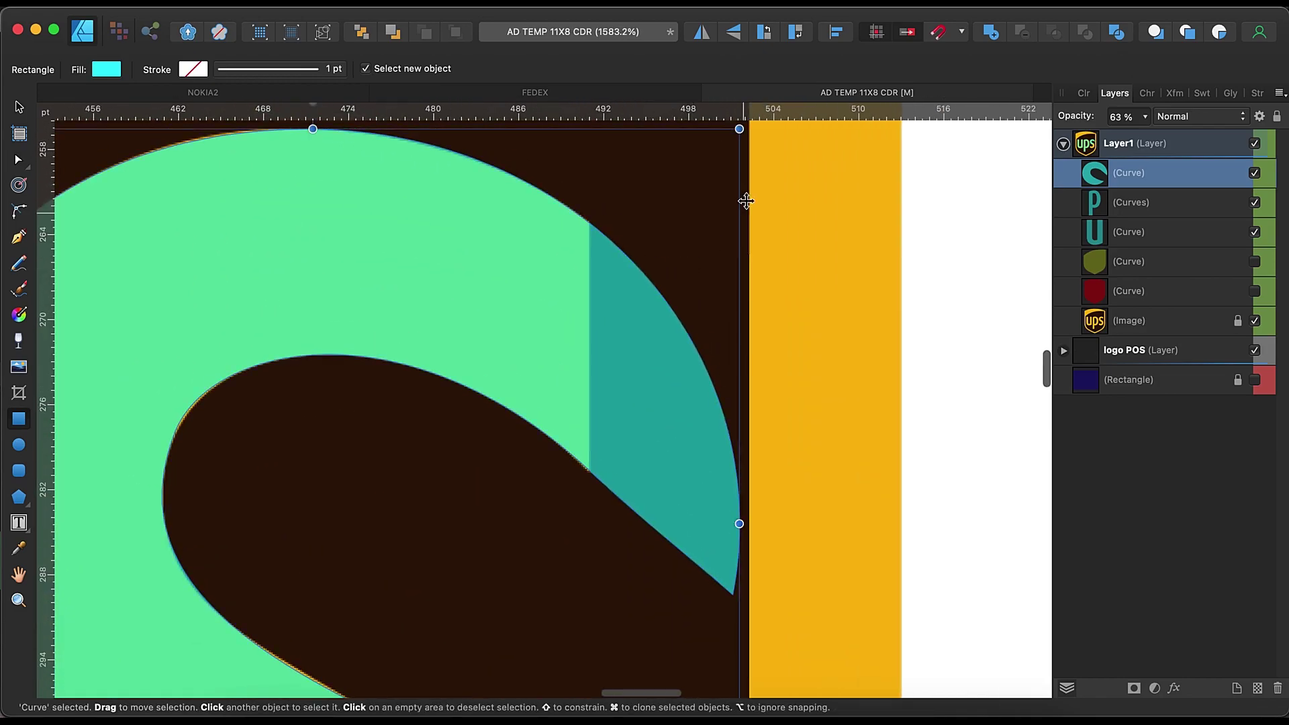
{"action": "mouse_move", "coordinate": [783, 163]}
{"action": "left_mouse_down"}
{"action": "mouse_move", "coordinate": [584, 527]}
{"action": "mouse_move", "coordinate": [585, 679]}
{"action": "mouse_move", "coordinate": [587, 643]}
{"action": "left_mouse_up"}
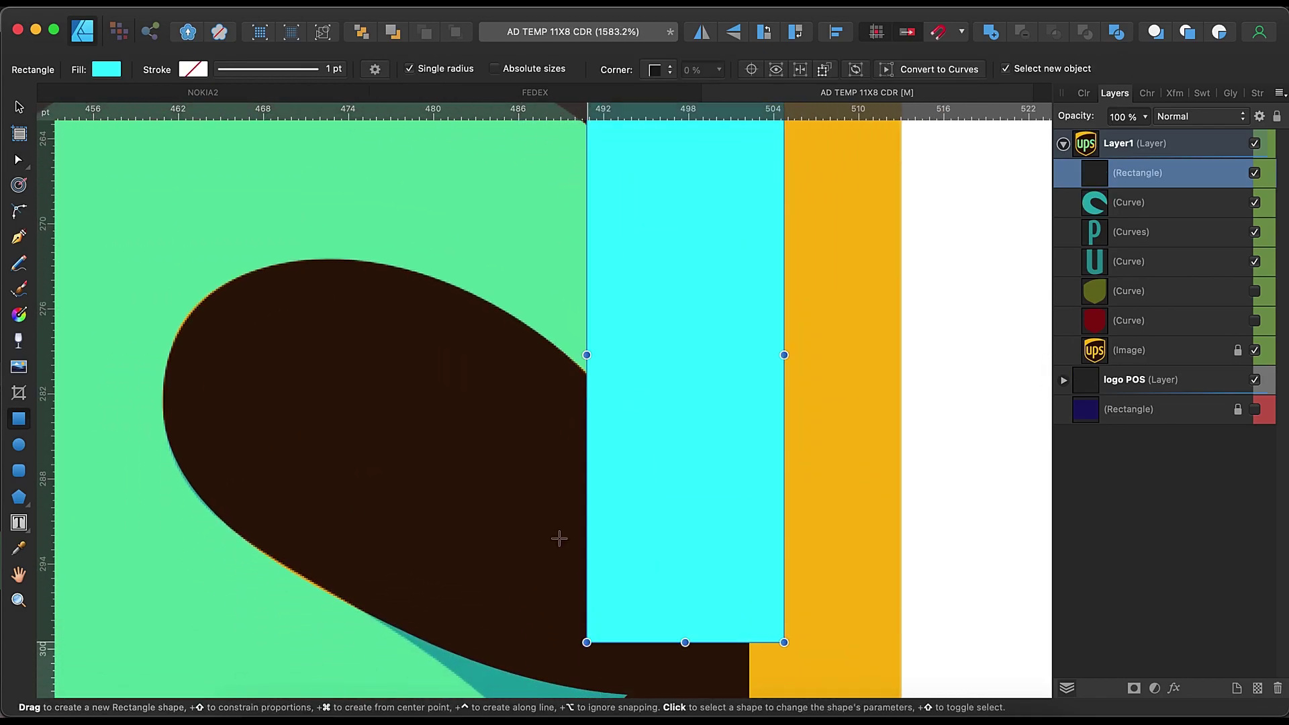
{"action": "left_click", "coordinate": [417, 208], "text": "shift"}
{"action": "scroll", "coordinate": [578, 254], "scroll_direction": "down", "scroll_amount": 5}
{"action": "scroll", "coordinate": [566, 431], "scroll_direction": "up", "scroll_amount": 3}
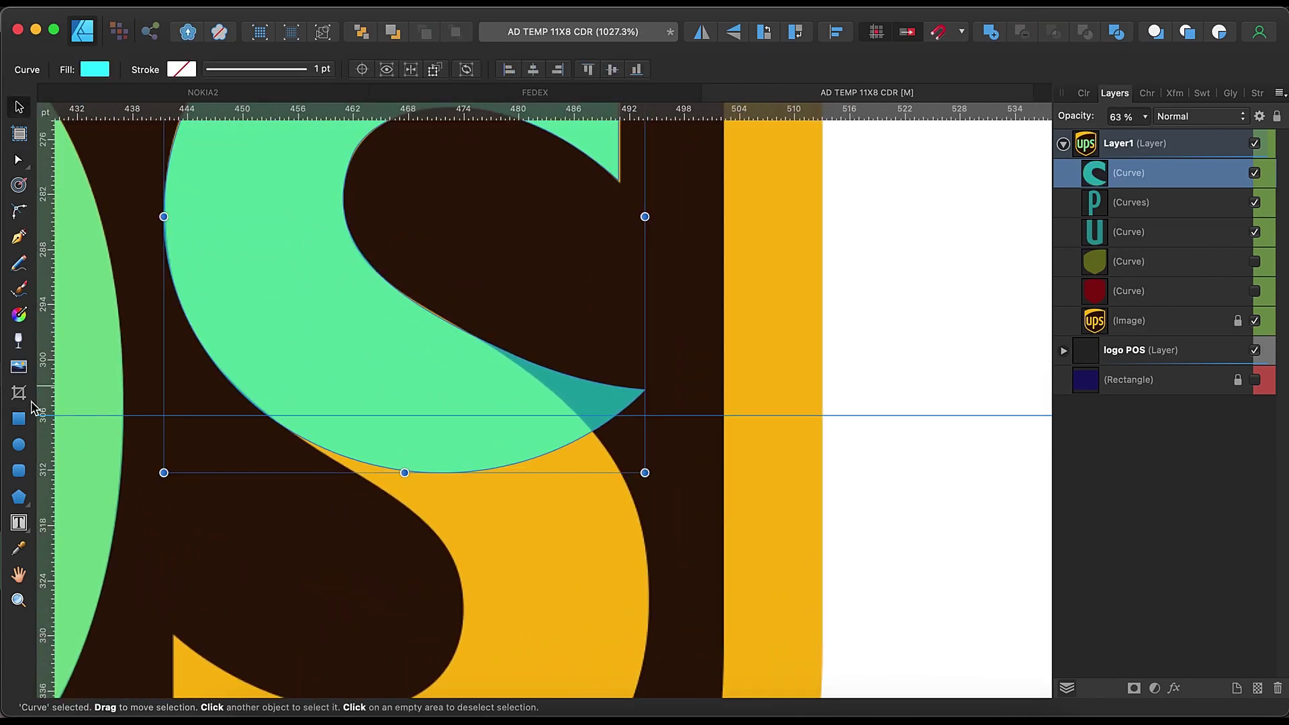
Slice the S piece's lower tip with a 45° rectangle subtracted from it.
{"action": "key", "text": "m"}
{"action": "left_click_drag", "start_coordinate": [752, 285], "coordinate": [224, 541]}
{"action": "mouse_move", "coordinate": [214, 298]}
{"action": "left_mouse_down"}
{"action": "mouse_move", "coordinate": [195, 401]}
{"action": "mouse_move", "coordinate": [226, 551]}
{"action": "left_mouse_up"}
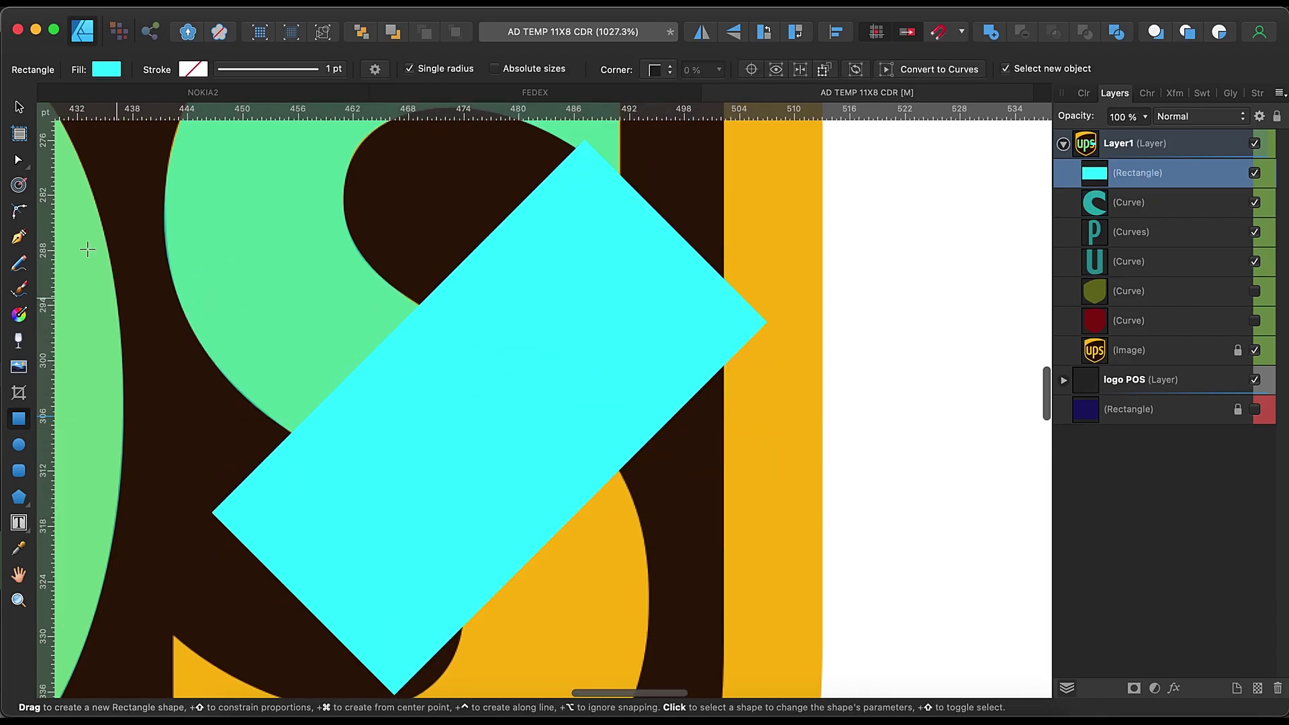
{"action": "key", "text": "v"}
{"action": "mouse_move", "coordinate": [500, 288]}
{"action": "left_mouse_down"}
{"action": "mouse_move", "coordinate": [636, 357]}
{"action": "mouse_move", "coordinate": [535, 360]}
{"action": "left_mouse_up"}
{"action": "left_click", "coordinate": [362, 352], "text": "shift"}
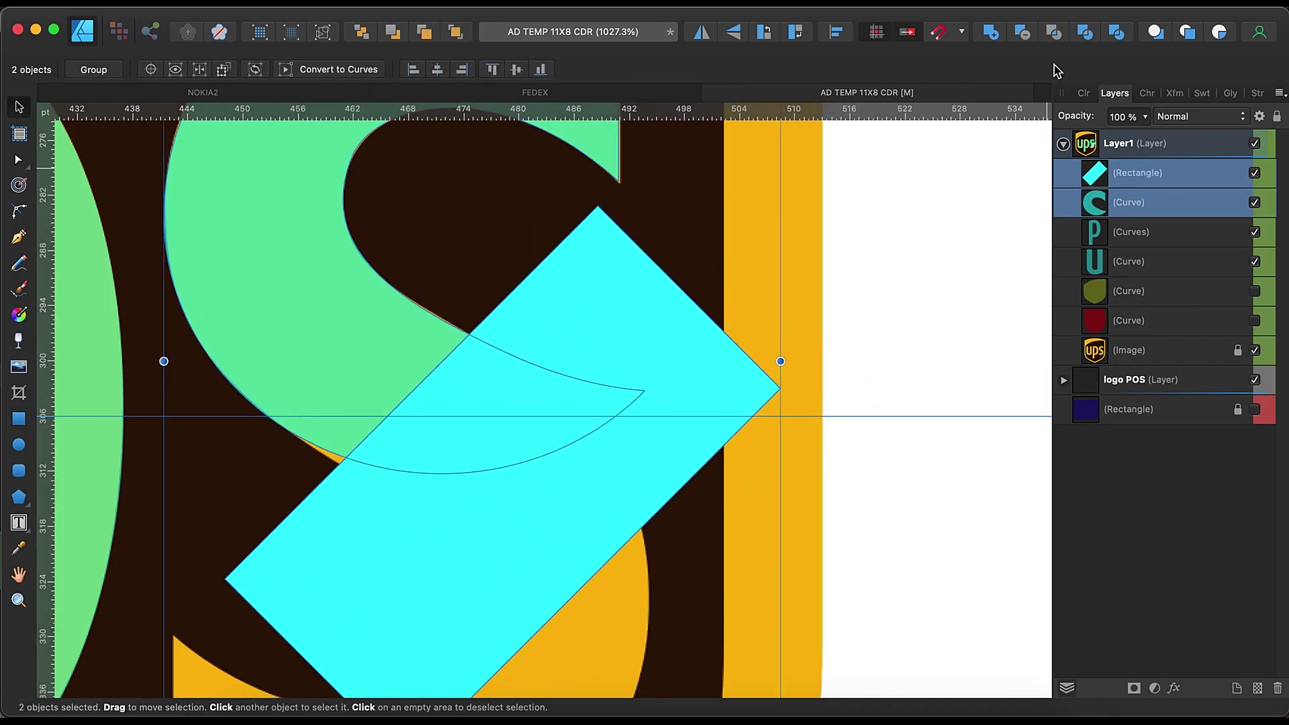
{"action": "key", "text": "super+alt+s"}
{"action": "scroll", "coordinate": [441, 296], "scroll_direction": "up", "scroll_amount": 3}
Add a node on the inner curve and reshape the upper S piece's nodes.
{"action": "left_click", "coordinate": [18, 159]}
{"action": "scroll", "coordinate": [420, 252], "scroll_direction": "up", "scroll_amount": 3}
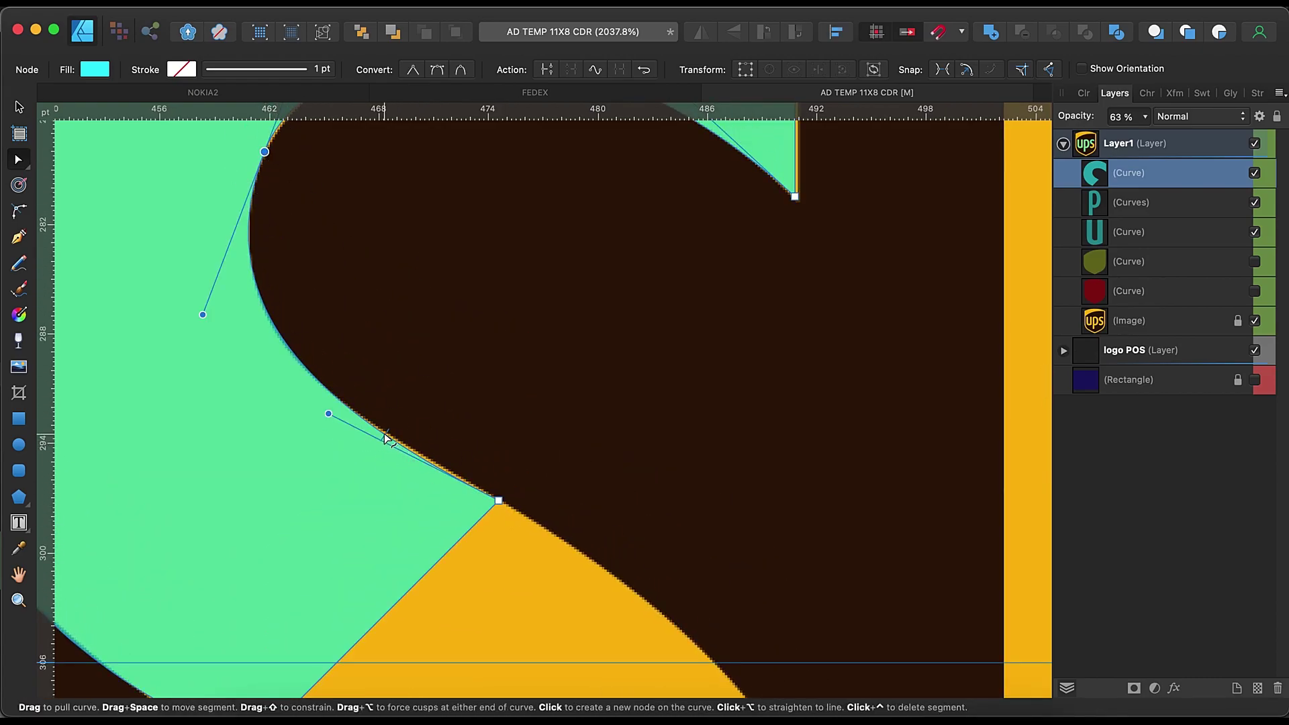
{"action": "left_click", "coordinate": [327, 388]}
{"action": "scroll", "coordinate": [374, 433], "scroll_direction": "up", "scroll_amount": 2}
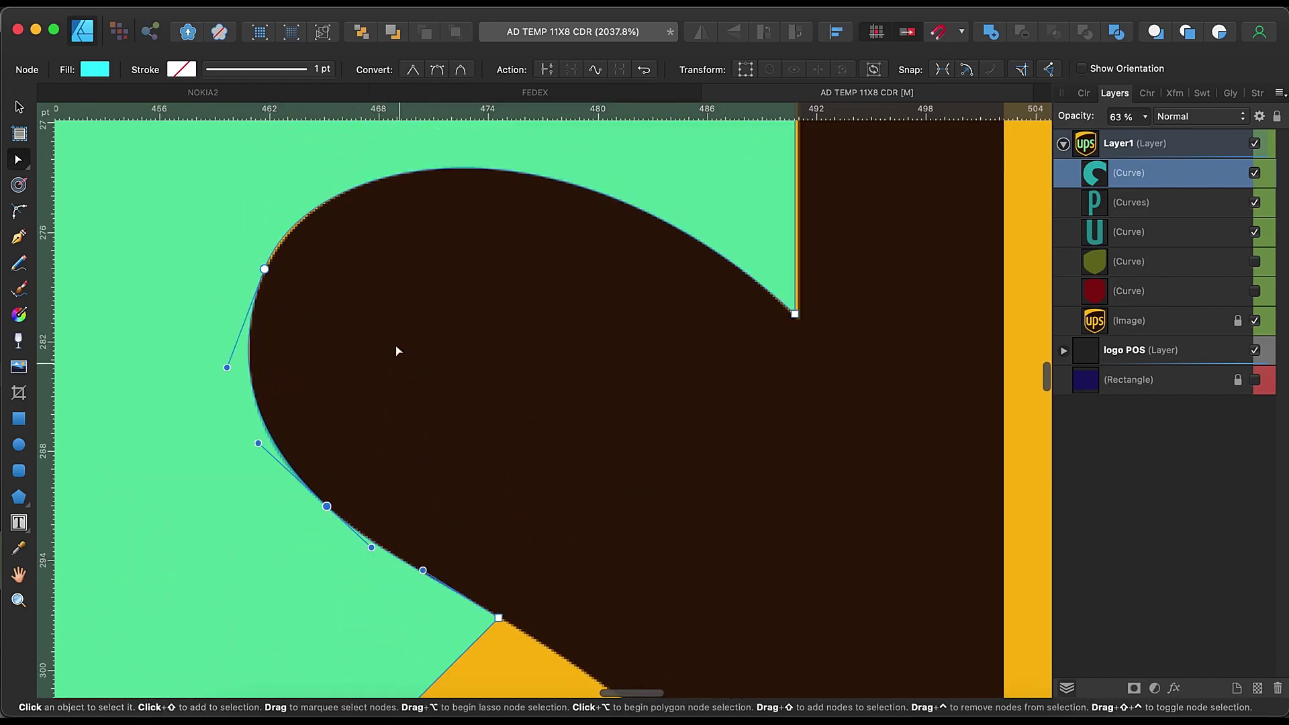
{"action": "left_click", "coordinate": [264, 269]}
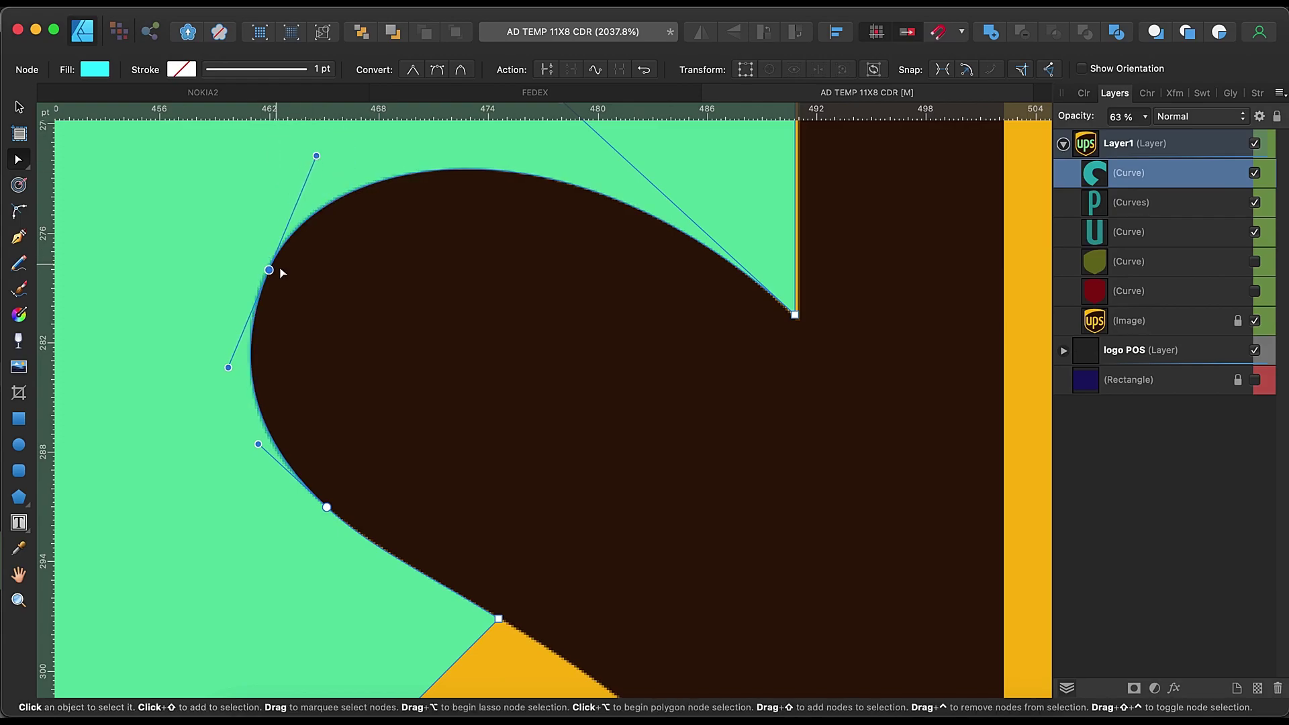
{"action": "left_click", "coordinate": [458, 362]}
Select the upper green S piece and duplicate it.
{"action": "scroll", "coordinate": [458, 362], "scroll_direction": "down", "scroll_amount": 3}
{"action": "scroll", "coordinate": [458, 363], "scroll_direction": "down", "scroll_amount": 3}
{"action": "left_click", "coordinate": [20, 112]}
{"action": "left_click", "coordinate": [381, 330]}
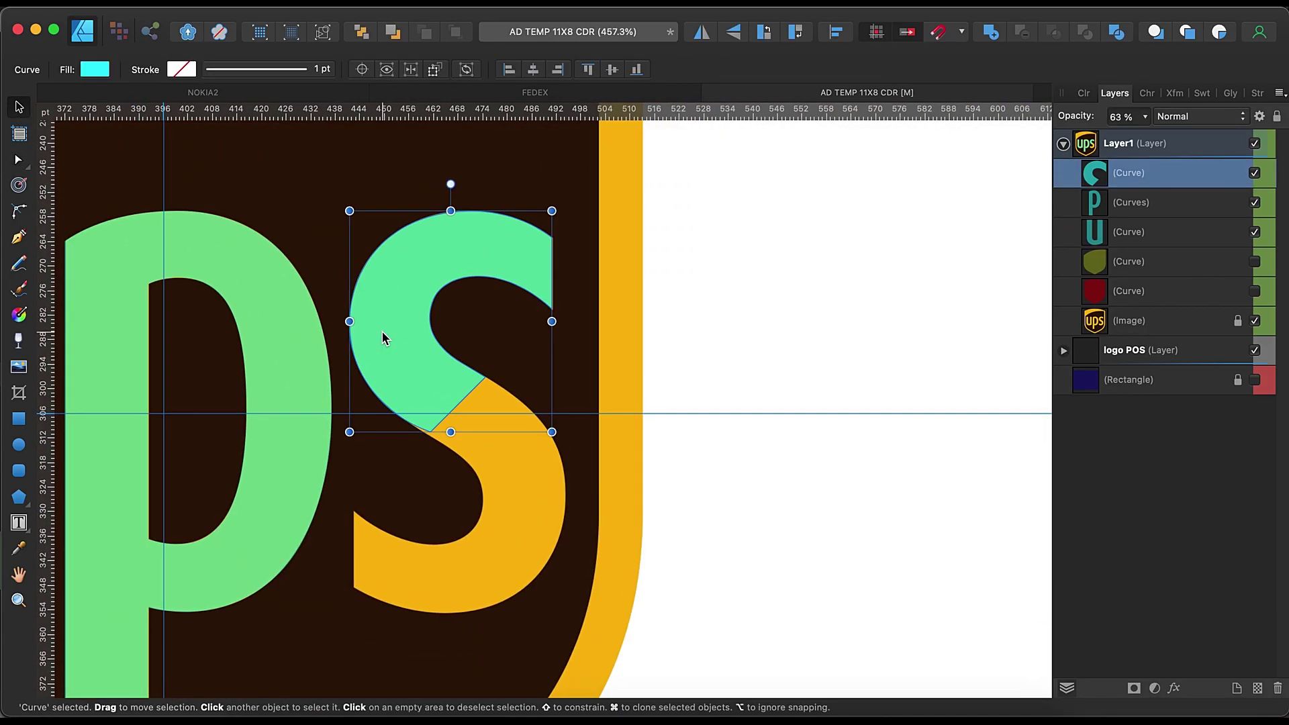
{"action": "key", "text": "super+j"}
Move the copy down onto the S's lower half and select nodes where the halves meet.
{"action": "left_click_drag", "start_coordinate": [514, 324], "coordinate": [519, 504]}
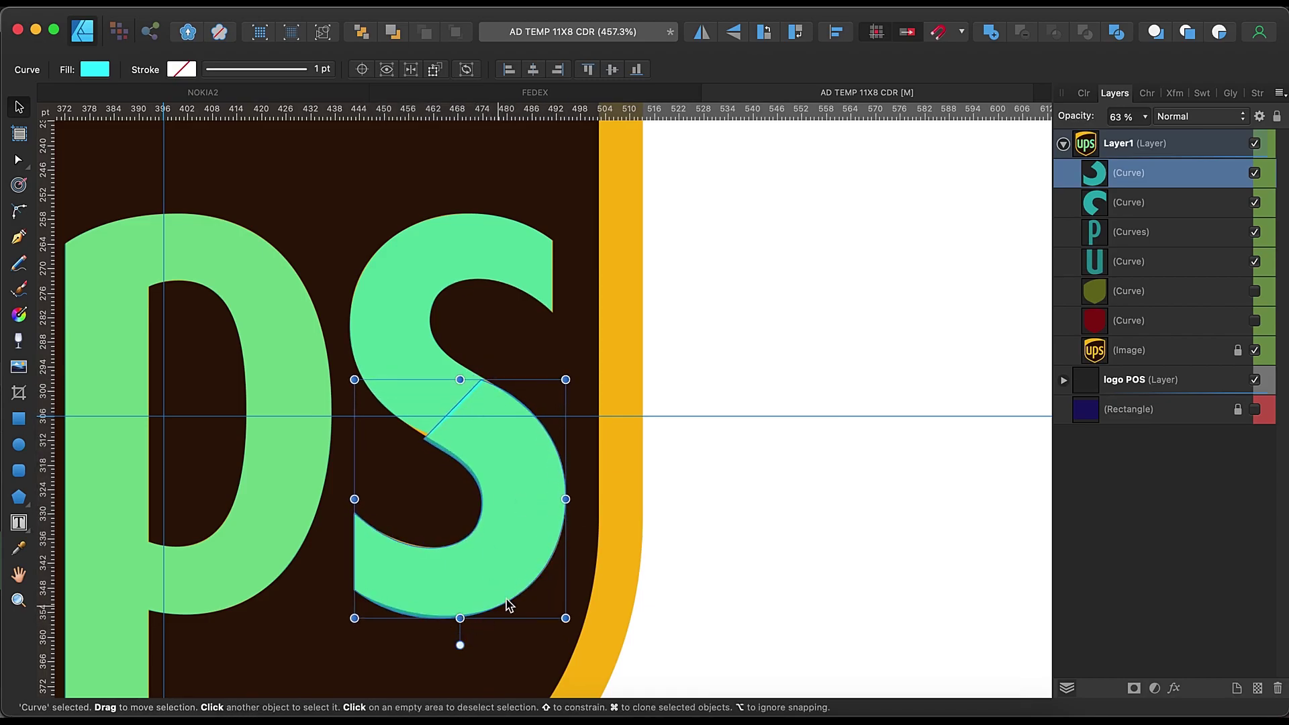
{"action": "scroll", "coordinate": [508, 605], "scroll_direction": "up", "scroll_amount": 5}
{"action": "scroll", "coordinate": [506, 587], "scroll_direction": "up", "scroll_amount": 3}
{"action": "key", "text": "a"}
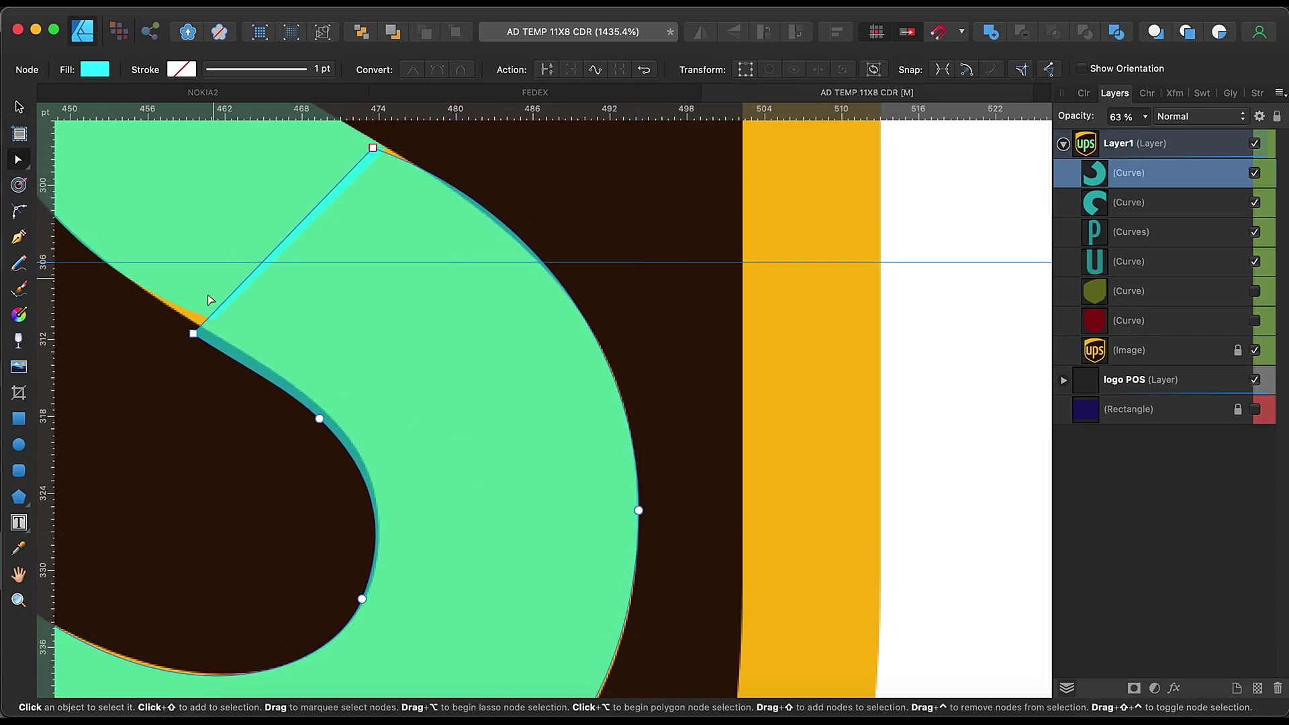
{"action": "left_click", "coordinate": [193, 334]}
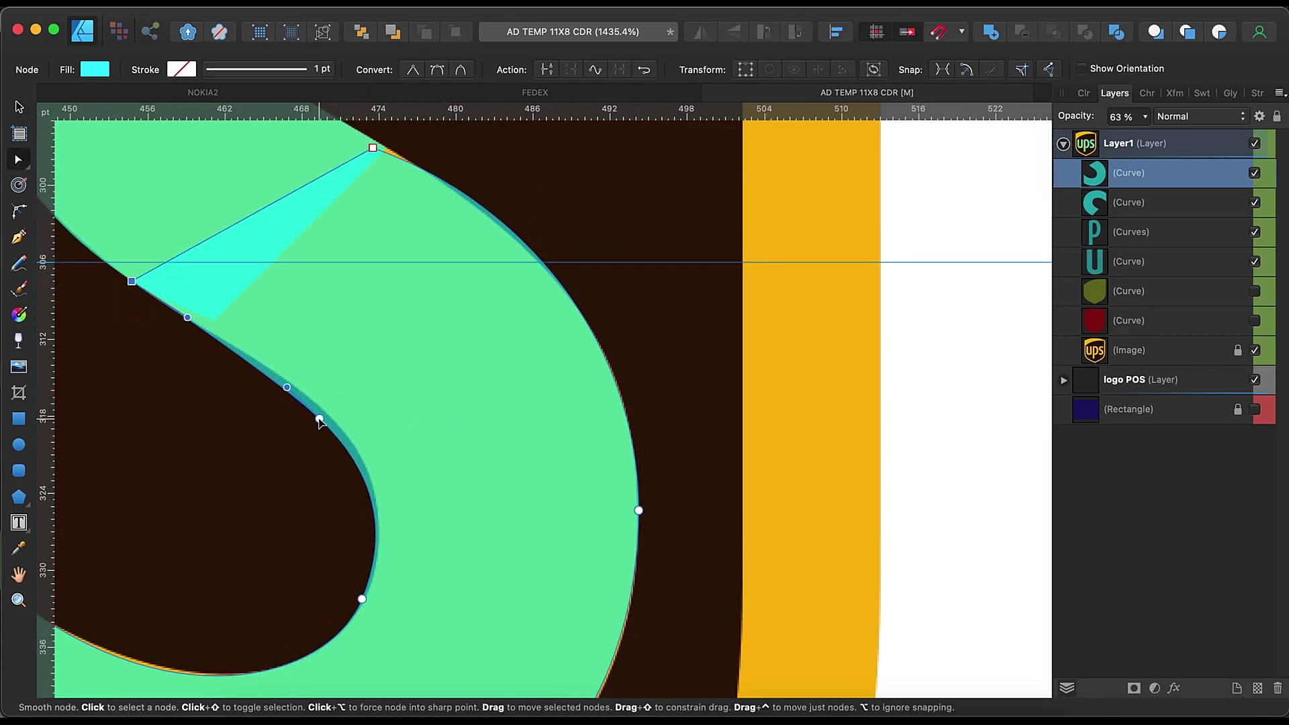
{"action": "scroll", "coordinate": [428, 434], "scroll_direction": "down", "scroll_amount": 5}
{"action": "scroll", "coordinate": [429, 434], "scroll_direction": "left", "scroll_amount": 5}
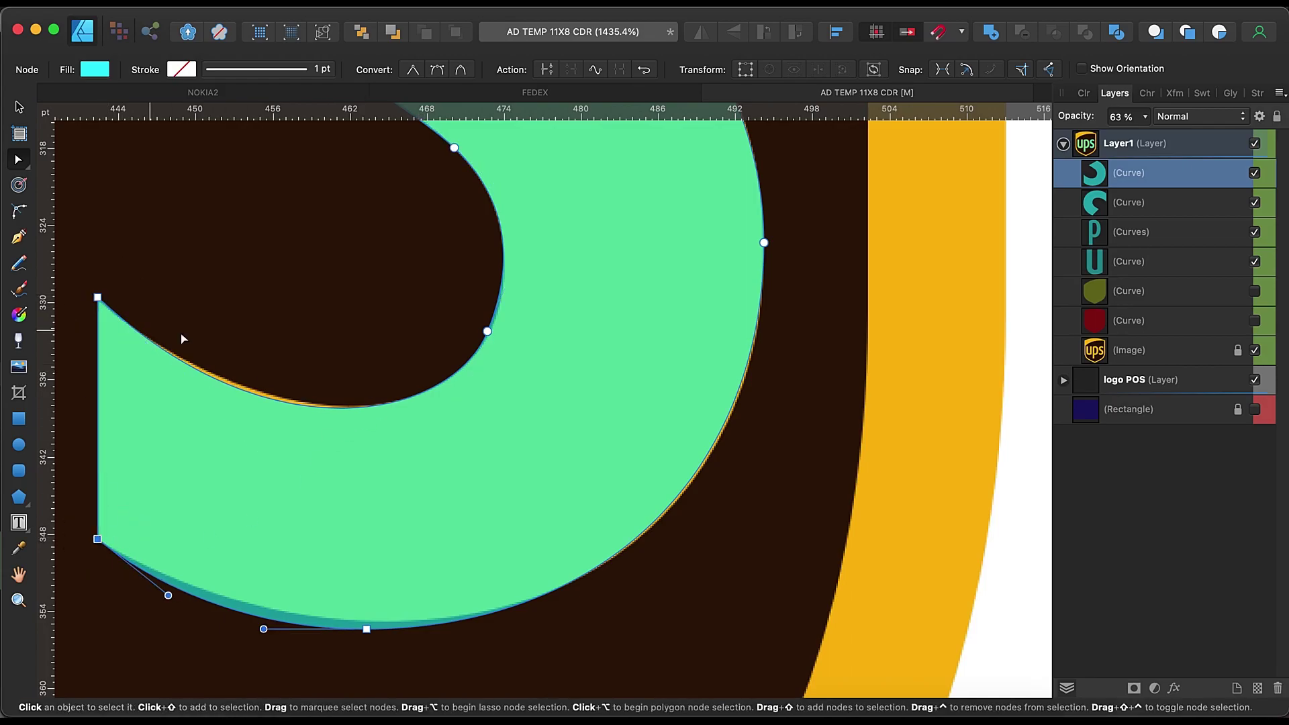
{"action": "left_click", "coordinate": [487, 331]}
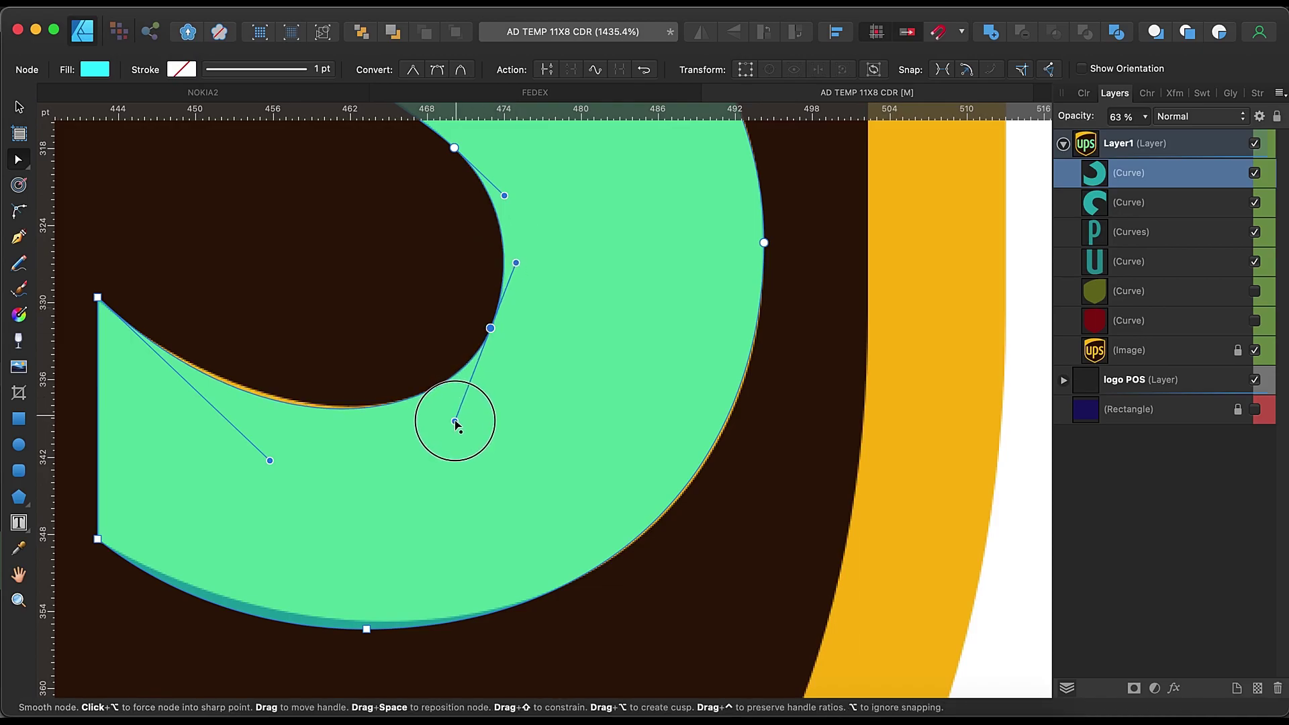
{"action": "scroll", "coordinate": [322, 517], "scroll_direction": "down", "scroll_amount": 2}
Reshape the copy's bottom curve and upper node so its edges match the reference.
{"action": "left_click_drag", "start_coordinate": [369, 608], "coordinate": [390, 605]}
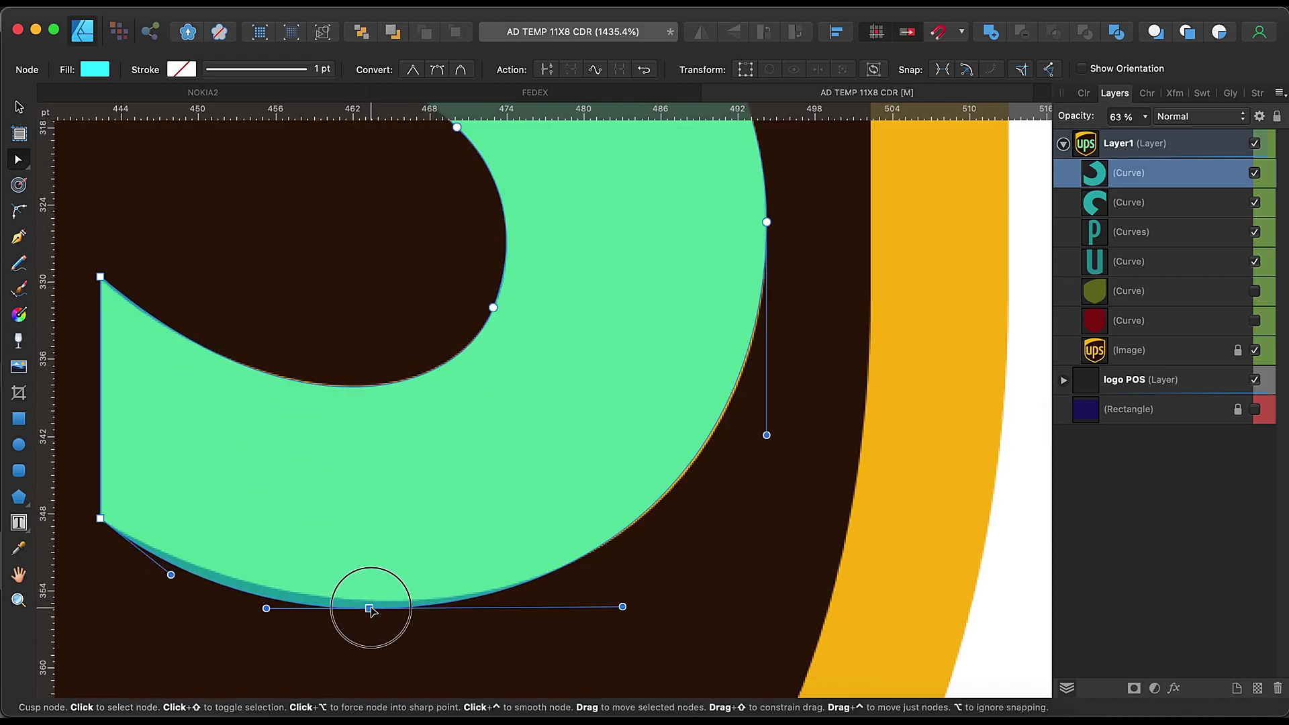
{"action": "left_click_drag", "start_coordinate": [171, 574], "coordinate": [188, 576]}
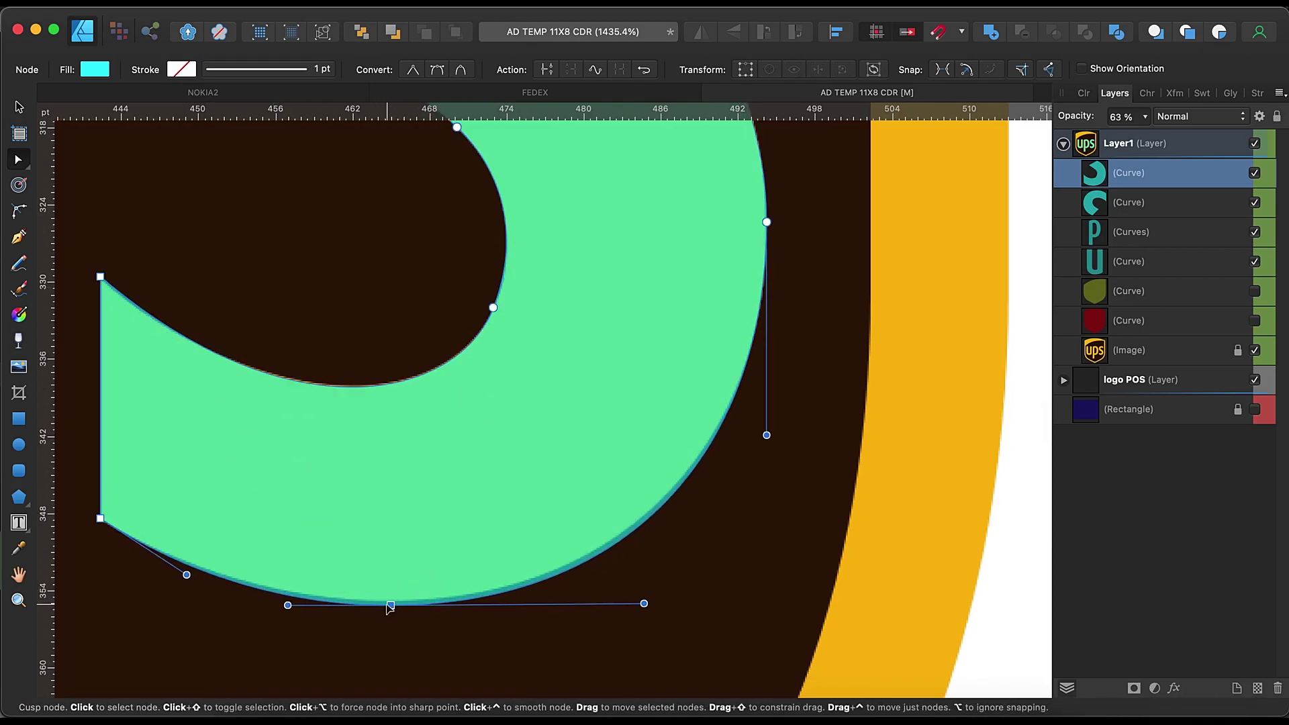
{"action": "scroll", "coordinate": [685, 537], "scroll_direction": "up", "scroll_amount": 2}
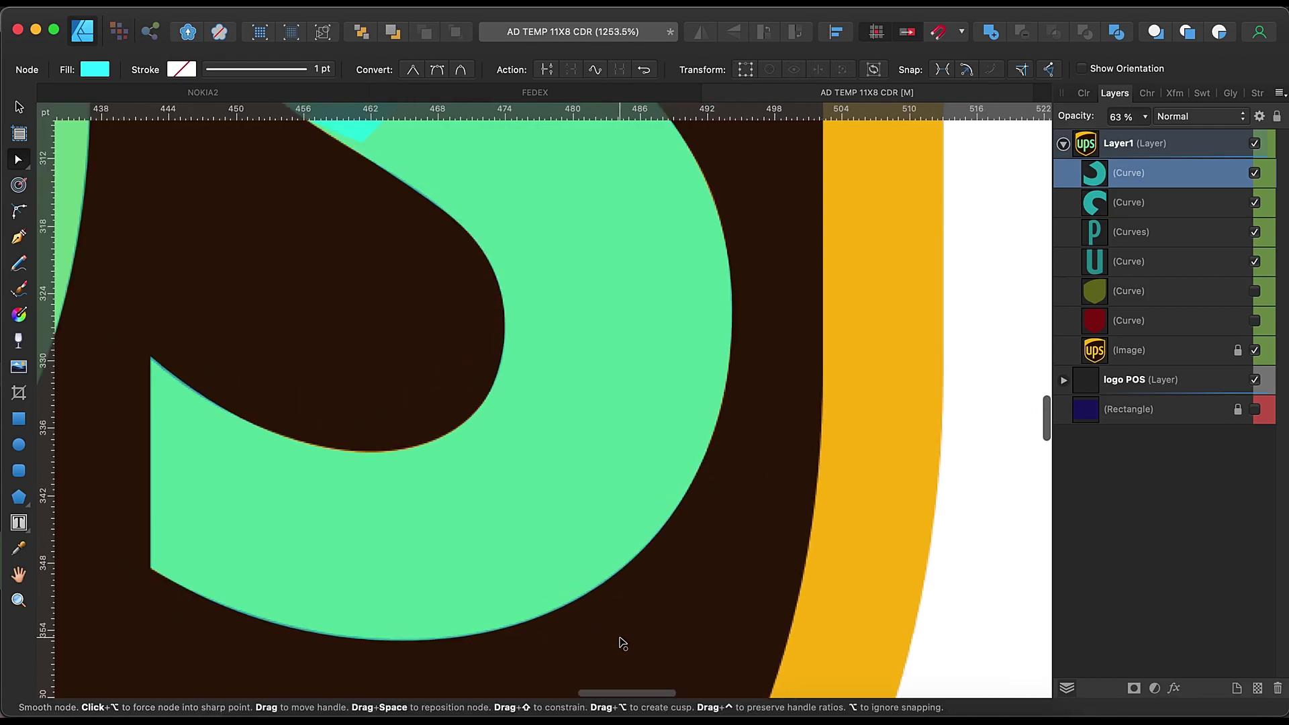
{"action": "scroll", "coordinate": [561, 282], "scroll_direction": "up", "scroll_amount": 3}
{"action": "scroll", "coordinate": [527, 287], "scroll_direction": "up", "scroll_amount": 2}
{"action": "mouse_move", "coordinate": [521, 284]}
{"action": "left_mouse_down"}
{"action": "mouse_move", "coordinate": [544, 281]}
{"action": "mouse_move", "coordinate": [526, 271]}
{"action": "left_mouse_up"}
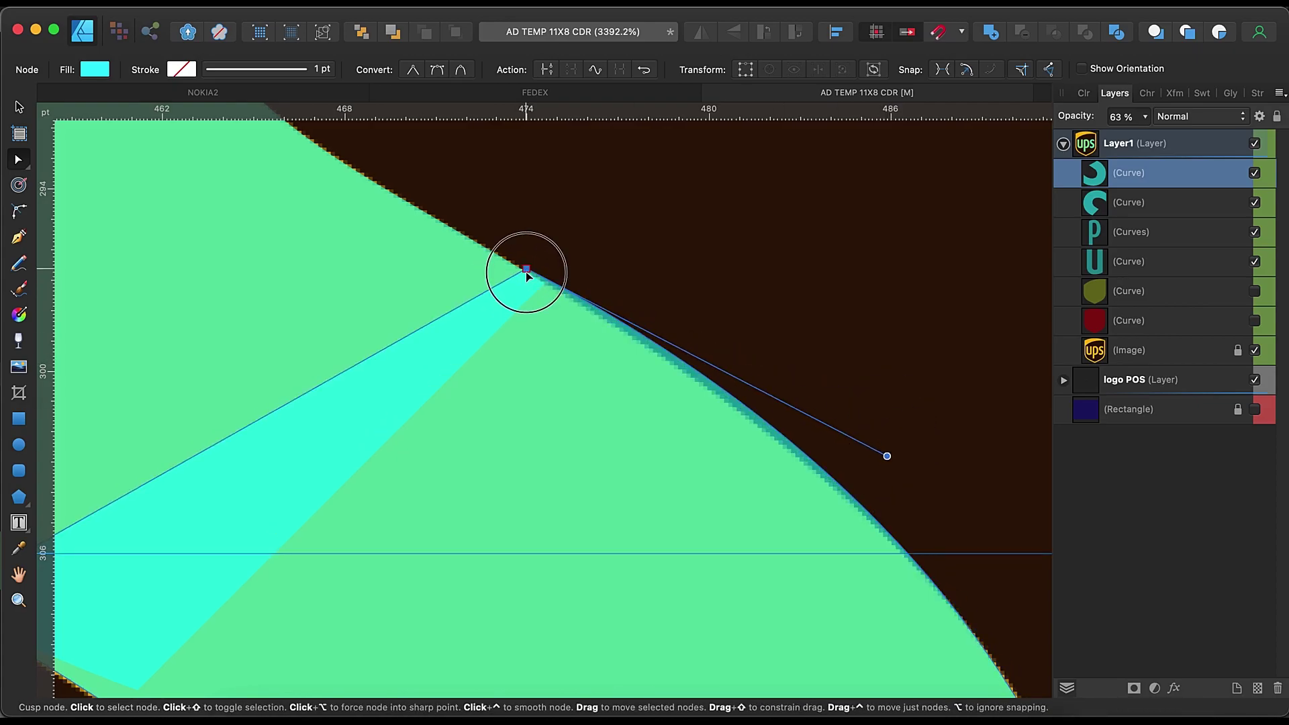
{"action": "left_click_drag", "start_coordinate": [887, 463], "coordinate": [894, 468]}
{"action": "scroll", "coordinate": [787, 470], "scroll_direction": "down", "scroll_amount": 3}
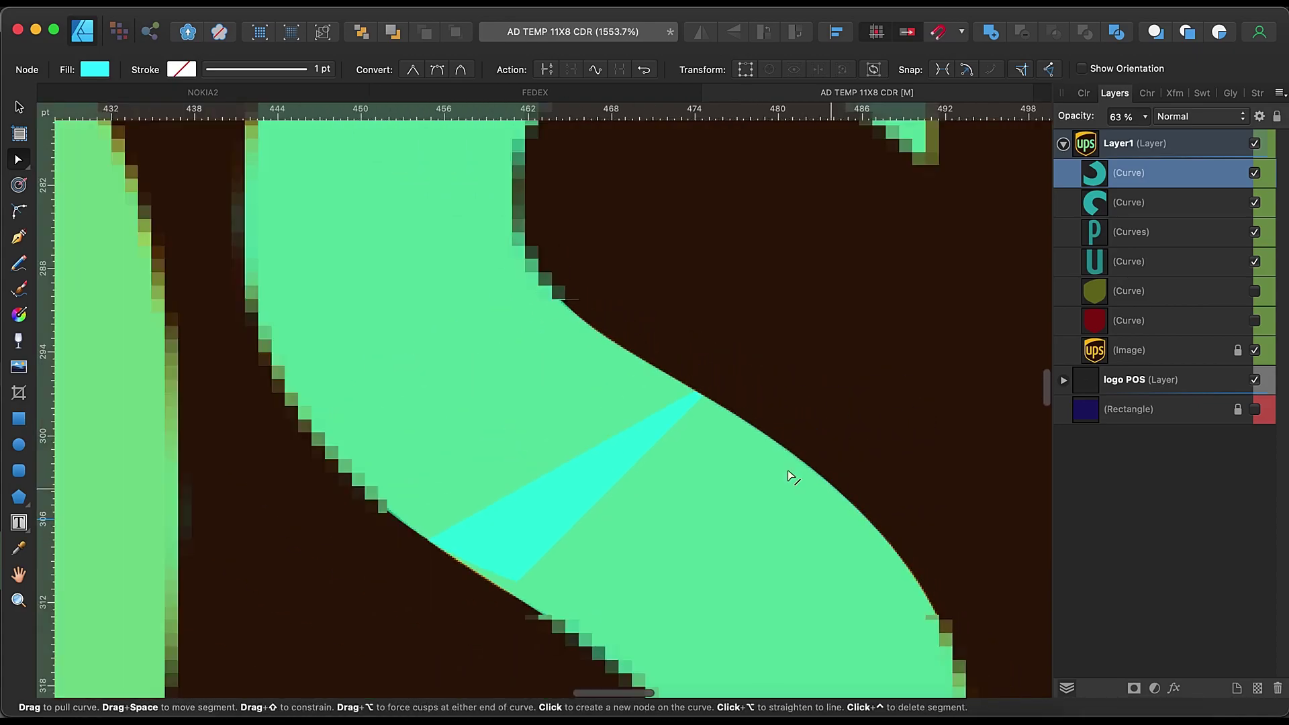
{"action": "scroll", "coordinate": [771, 449], "scroll_direction": "down", "scroll_amount": 2}
Select both S halves and add them into a single S shape.
{"action": "key", "text": "v"}
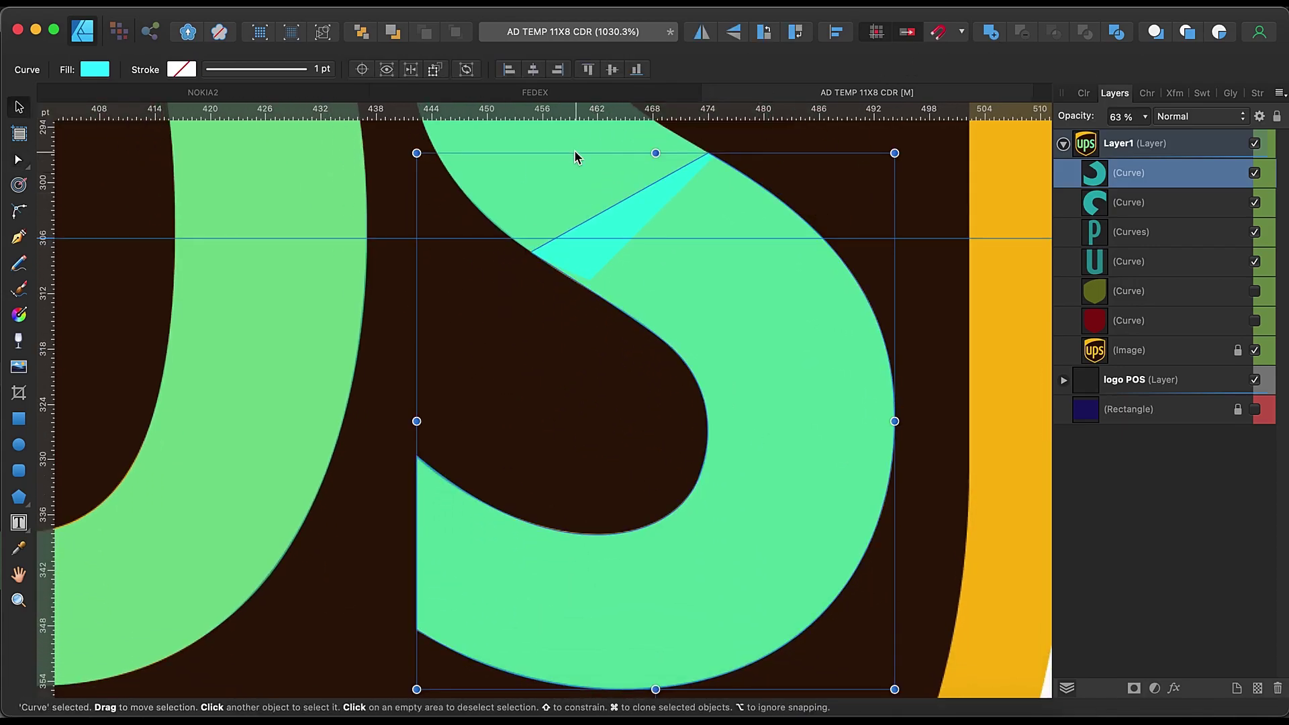
{"action": "left_click", "coordinate": [574, 151], "text": "shift"}
{"action": "left_click", "coordinate": [991, 32]}
{"action": "scroll", "coordinate": [783, 293], "scroll_direction": "down", "scroll_amount": 5}
Move the merged S off the shield to inspect it, then undo the move.
{"action": "scroll", "coordinate": [789, 297], "scroll_direction": "right", "scroll_amount": 3}
{"action": "scroll", "coordinate": [789, 297], "scroll_direction": "up", "scroll_amount": 2}
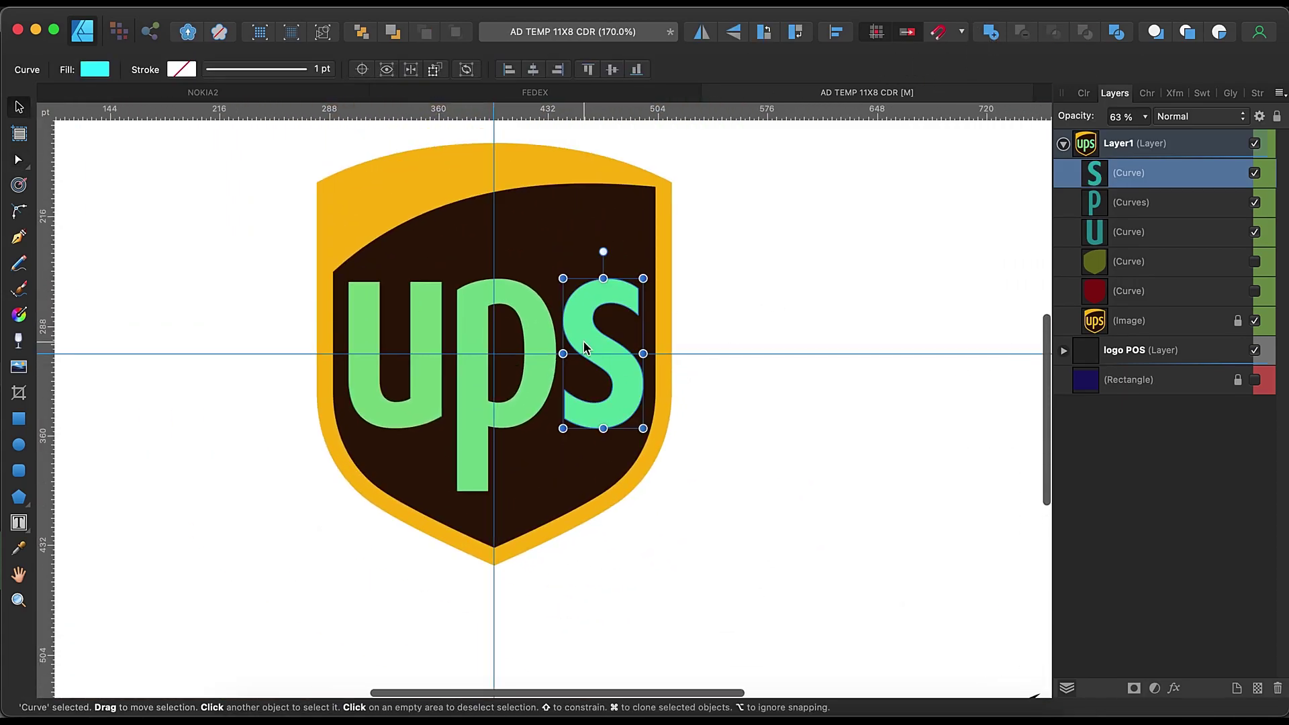
{"action": "left_click_drag", "start_coordinate": [616, 391], "coordinate": [832, 390]}
{"action": "left_click", "coordinate": [831, 500]}
{"action": "key", "text": "super+z"}
{"action": "key", "text": "super+z"}
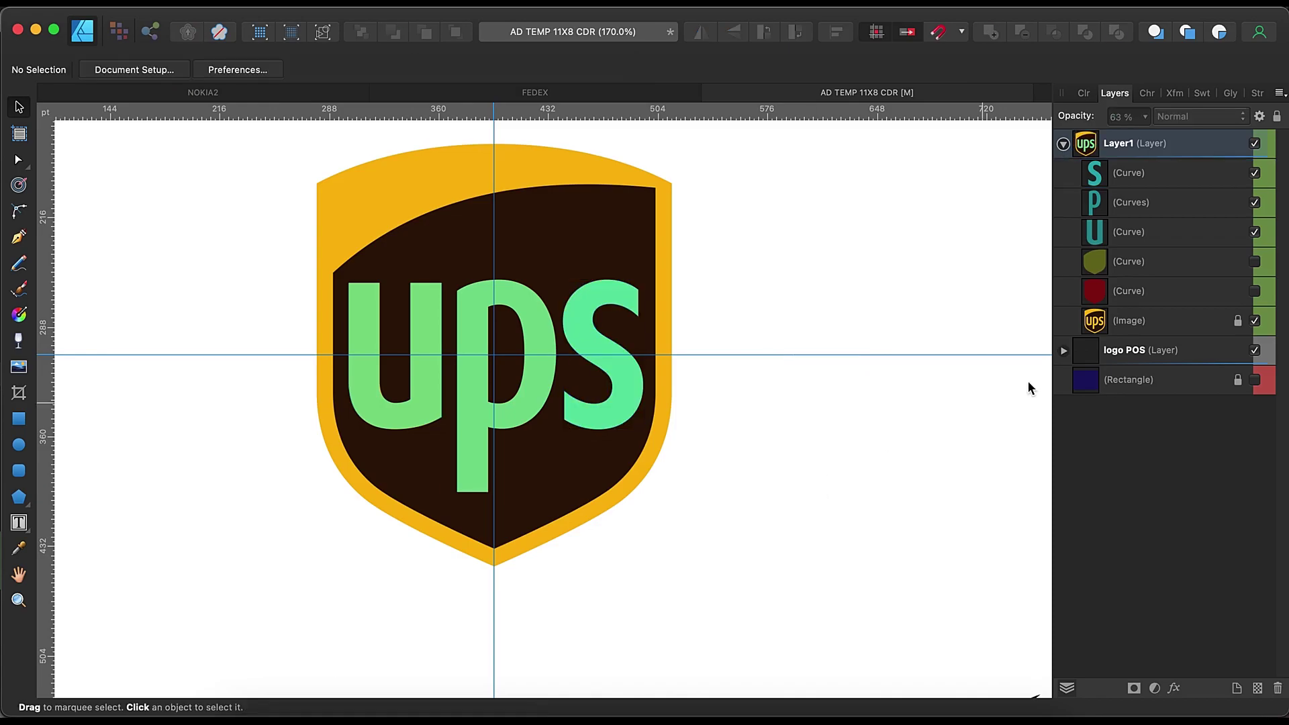
Show the outer and inner shield shapes and move the reference image beside the traced logo.
{"action": "left_click", "coordinate": [1254, 321]}
{"action": "left_click", "coordinate": [1254, 291]}
{"action": "left_click", "coordinate": [1254, 261]}
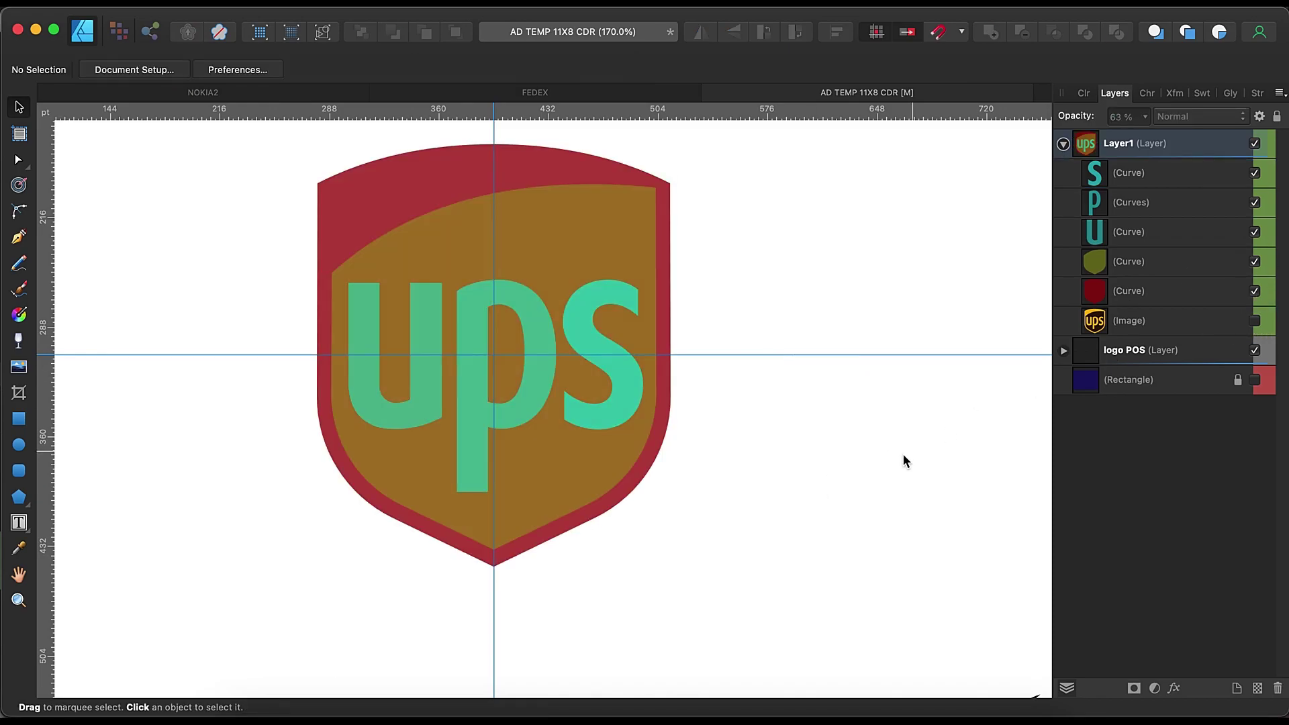
{"action": "left_click", "coordinate": [1160, 322]}
{"action": "left_click_drag", "start_coordinate": [617, 545], "coordinate": [960, 589]}
{"action": "left_click", "coordinate": [1254, 320]}
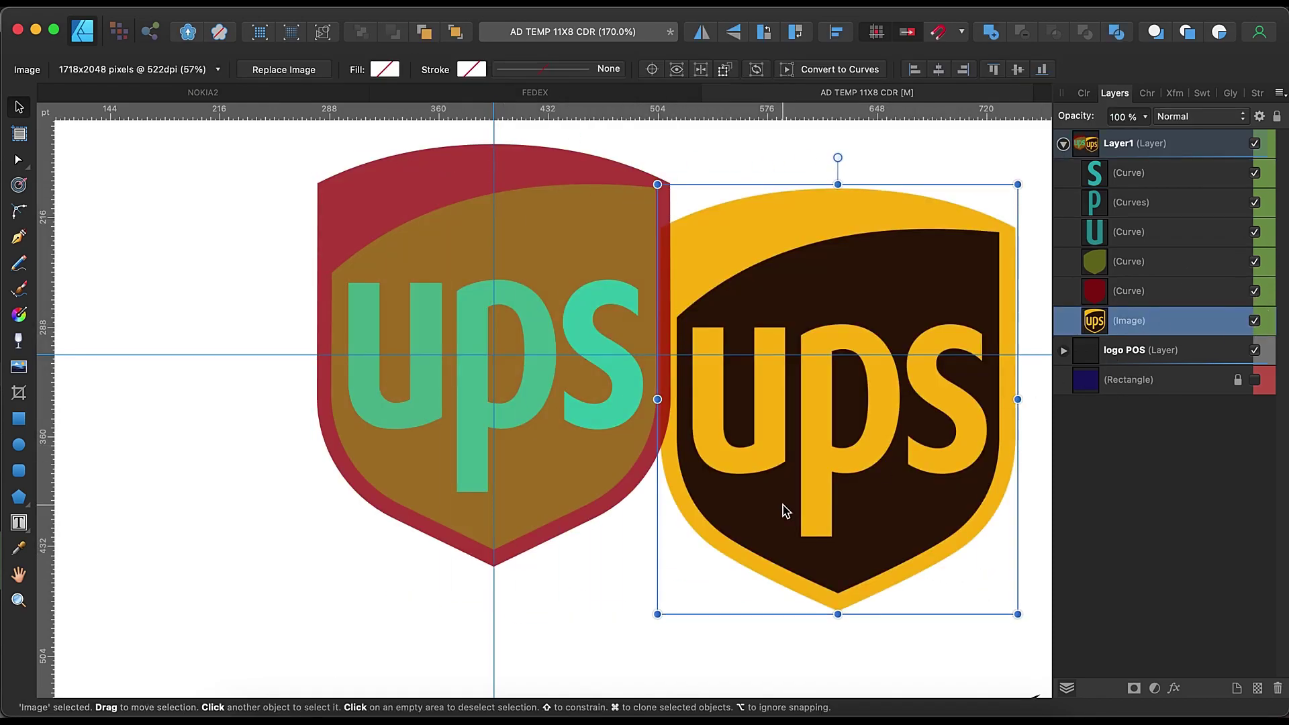
{"action": "left_click_drag", "start_coordinate": [782, 512], "coordinate": [811, 466]}
Color the u, p and s letters and outer shield with gold sampled from the reference.
{"action": "scroll", "coordinate": [812, 466], "scroll_direction": "down", "scroll_amount": 1}
{"action": "left_click_drag", "start_coordinate": [679, 315], "coordinate": [50, 539]}
{"action": "left_click", "coordinate": [19, 549]}
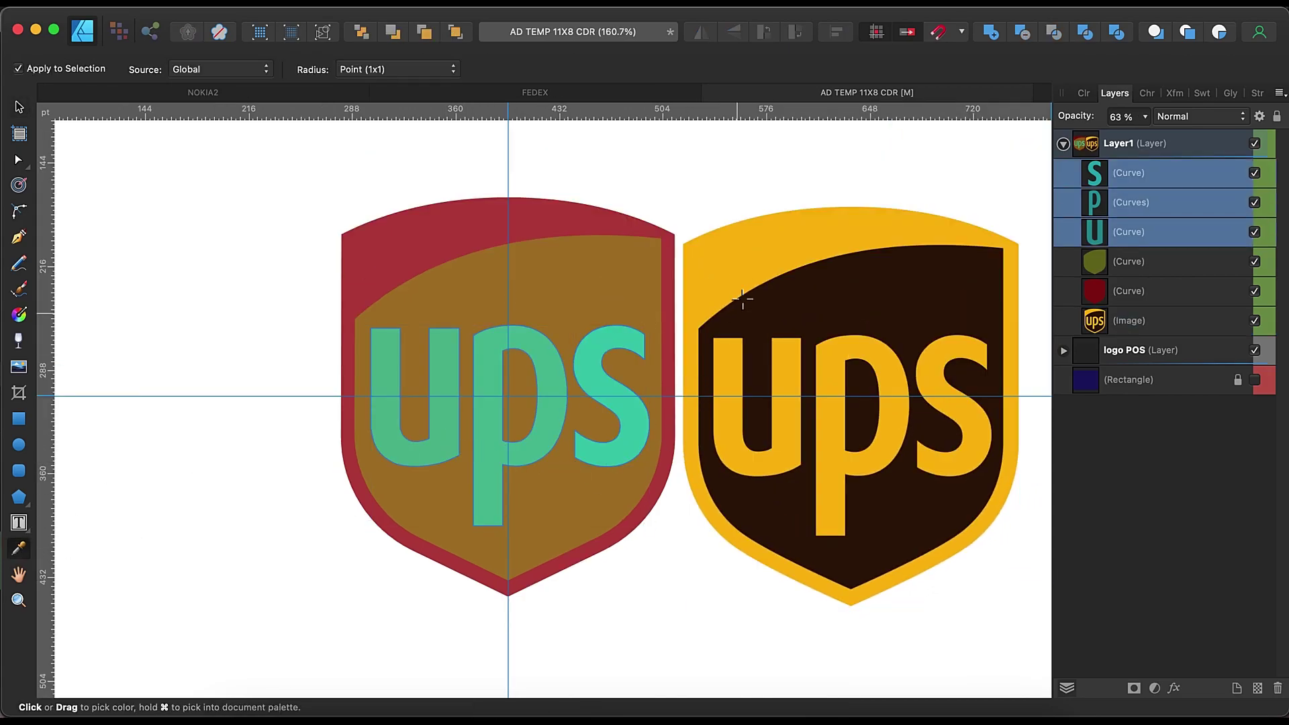
{"action": "left_click", "coordinate": [742, 294]}
{"action": "key", "text": "v"}
{"action": "left_click", "coordinate": [374, 268]}
{"action": "left_click", "coordinate": [18, 548]}
{"action": "left_click", "coordinate": [757, 278]}
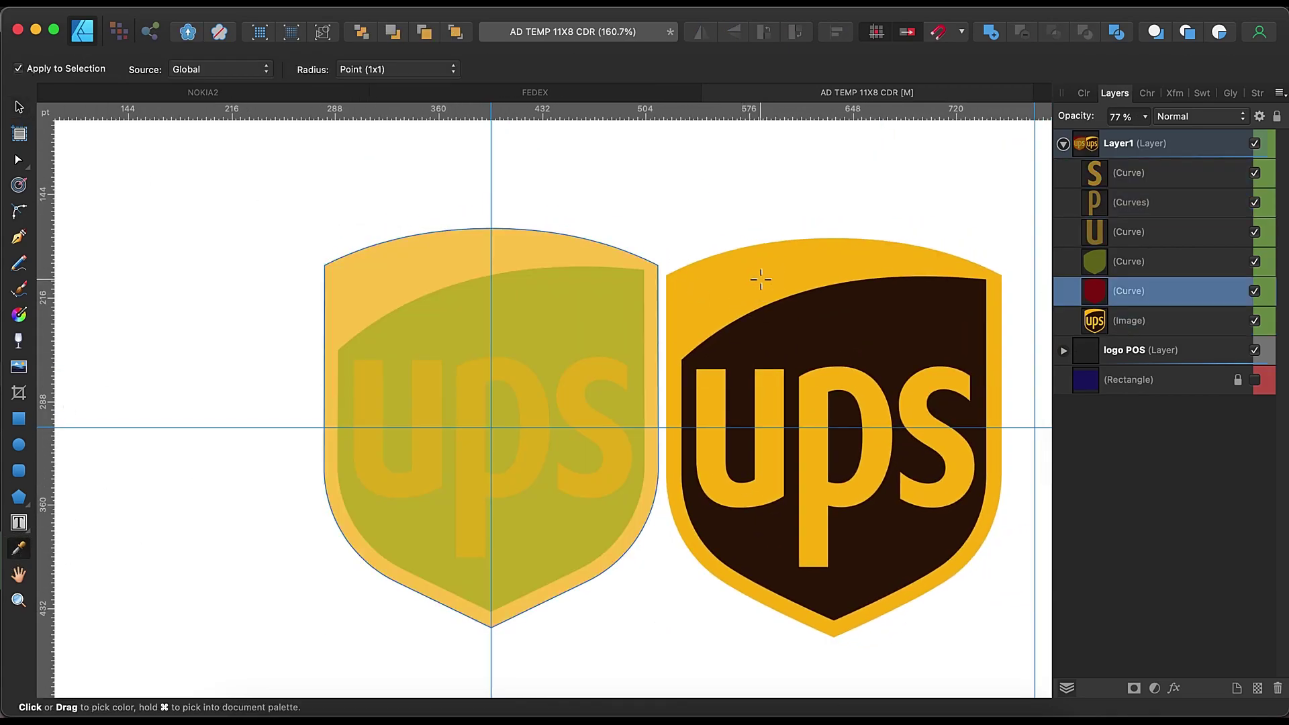
Fill the inner shield with dark brown sampled from the reference.
{"action": "scroll", "coordinate": [757, 278], "scroll_direction": "up", "scroll_amount": 1}
{"action": "key", "text": "v"}
{"action": "left_click", "coordinate": [564, 338]}
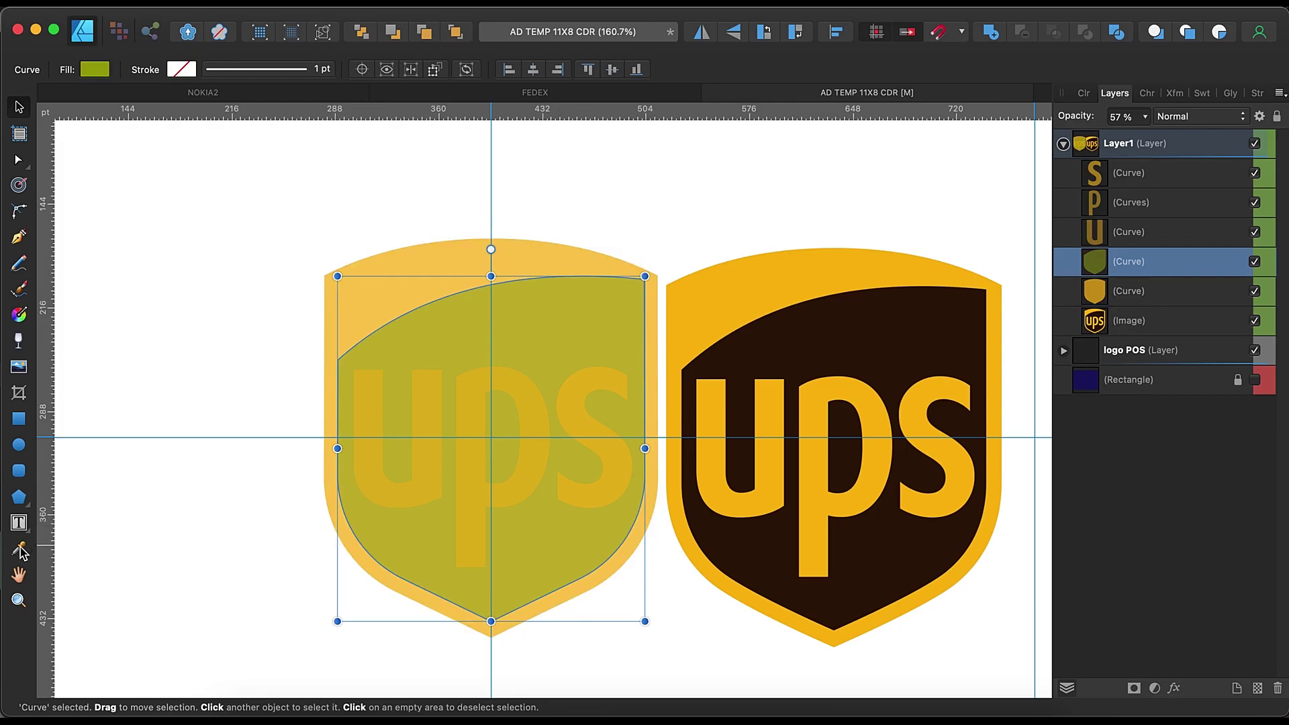
{"action": "left_click", "coordinate": [19, 548]}
{"action": "left_click", "coordinate": [872, 558]}
{"action": "key", "text": "v"}
Delete the reference image and set all five logo parts to 100% opacity.
{"action": "right_click", "coordinate": [837, 418]}
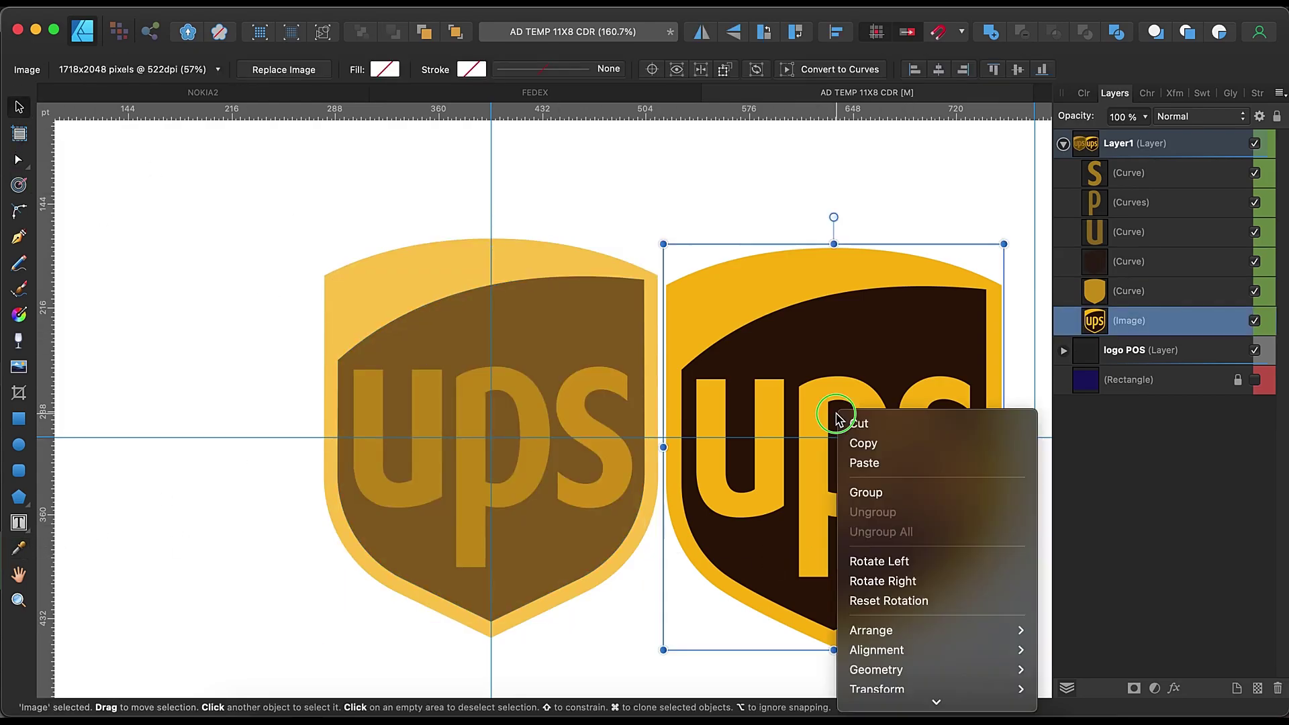
{"action": "left_click", "coordinate": [858, 423]}
{"action": "left_click", "coordinate": [596, 357]}
{"action": "left_click_drag", "start_coordinate": [778, 178], "coordinate": [230, 677]}
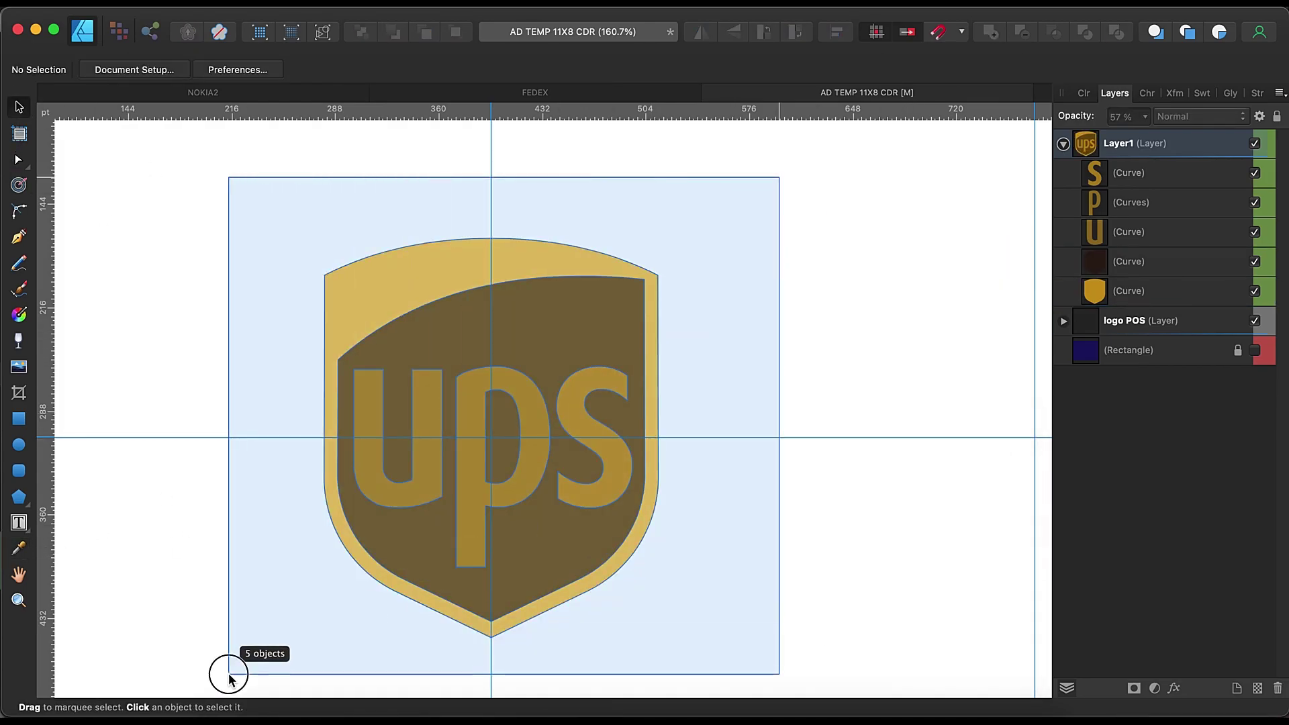
{"action": "left_click", "coordinate": [1145, 116]}
{"action": "left_click_drag", "start_coordinate": [1123, 132], "coordinate": [1166, 132]}
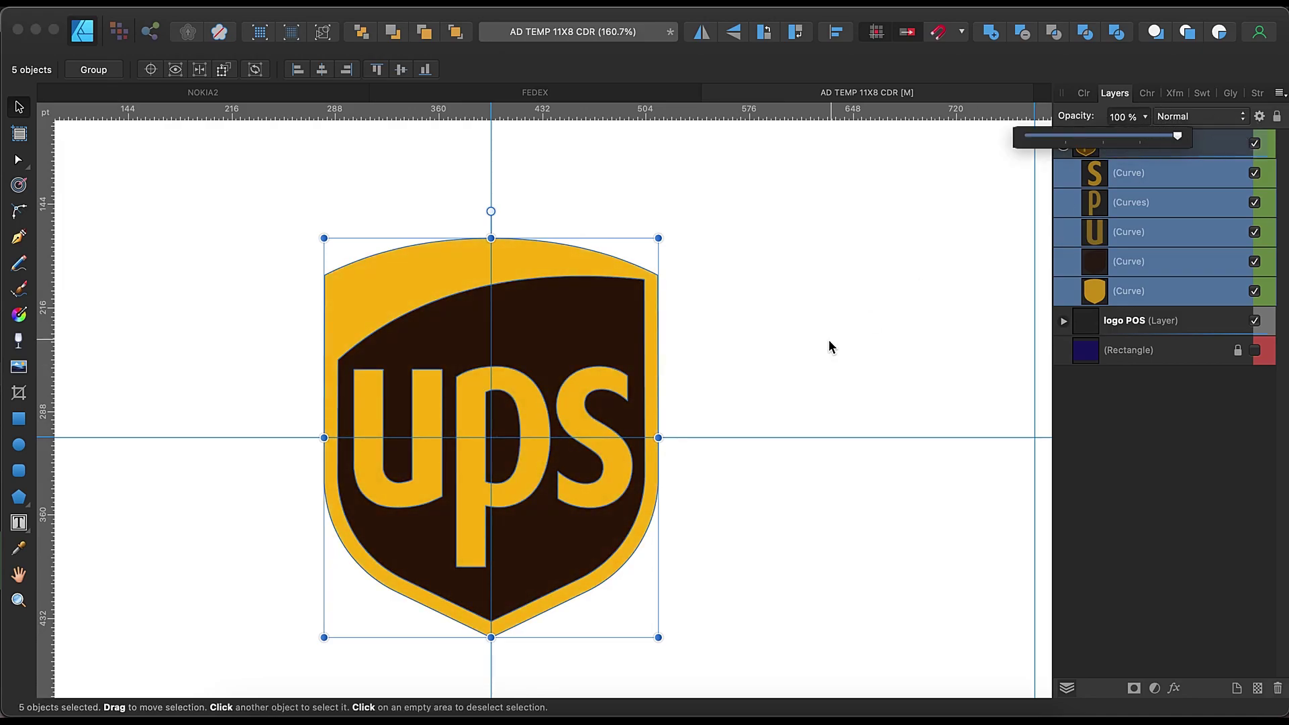
{"action": "left_click", "coordinate": [828, 345]}
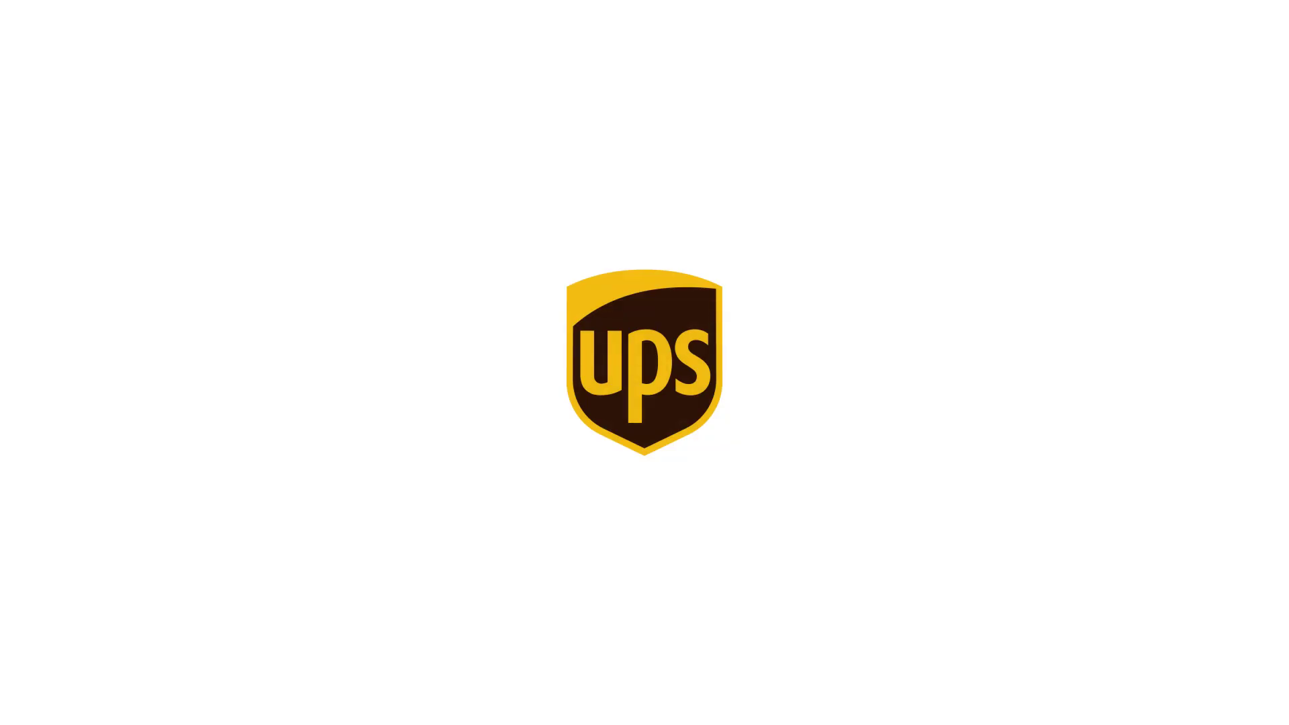